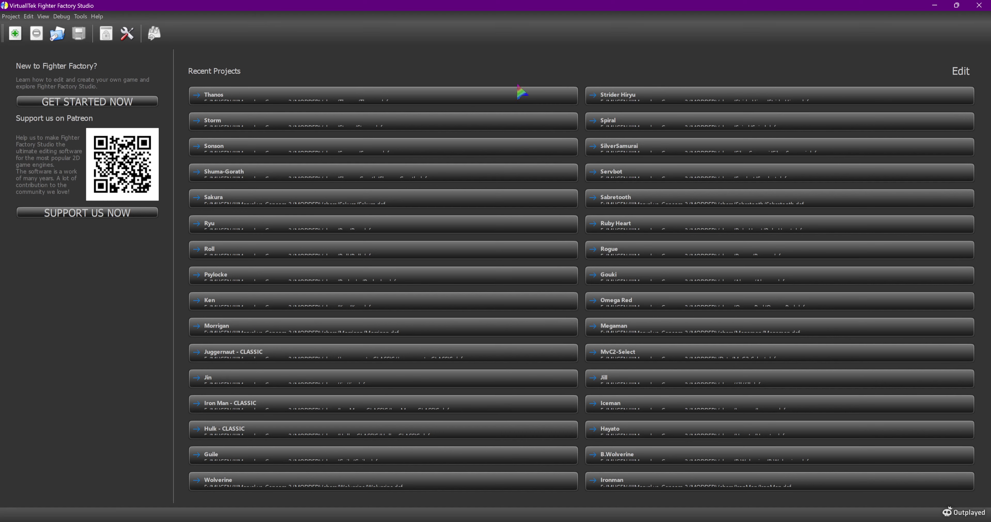
Step: Open the Strider Hiryu project and play its standing animation in the animation editor
{"action": "left_click", "coordinate": [616, 99]}
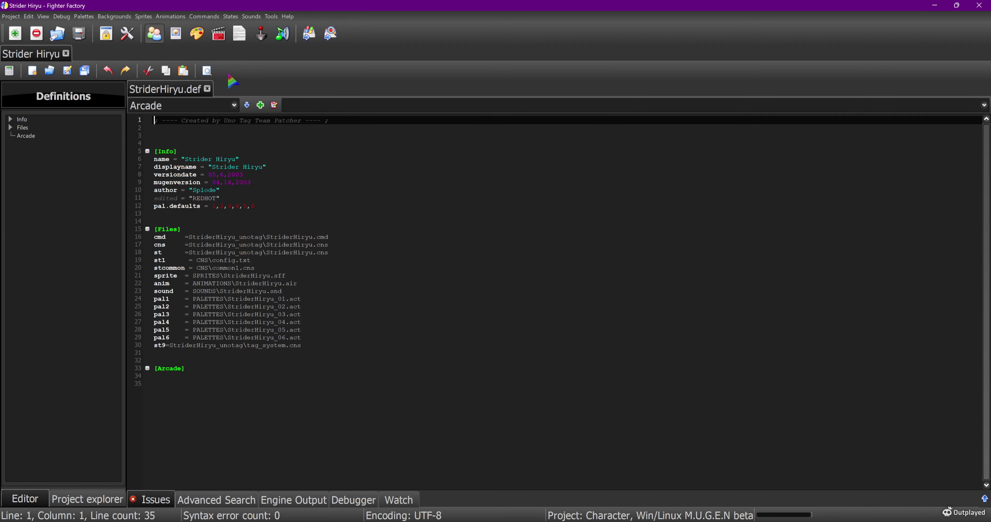
{"action": "left_click", "coordinate": [218, 36]}
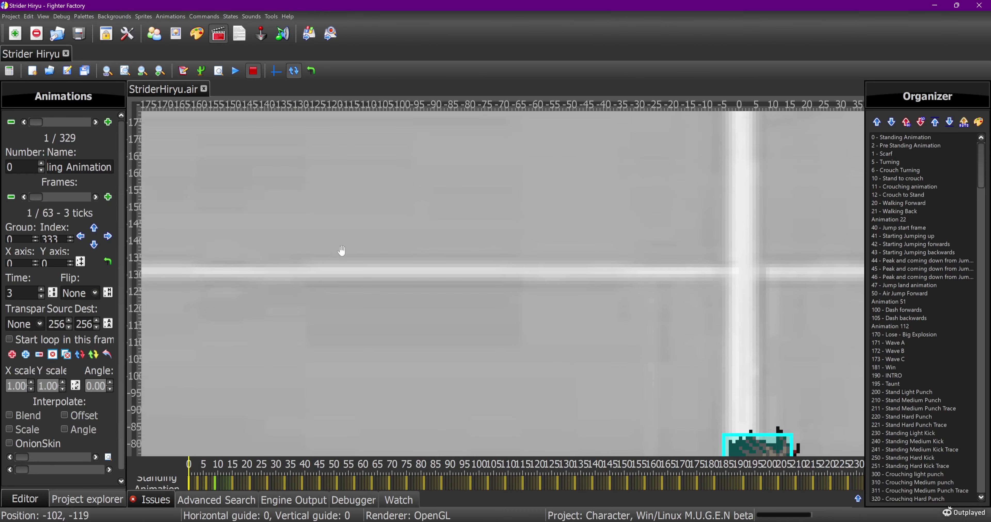
{"action": "left_click_drag", "start_coordinate": [322, 299], "coordinate": [246, 233]}
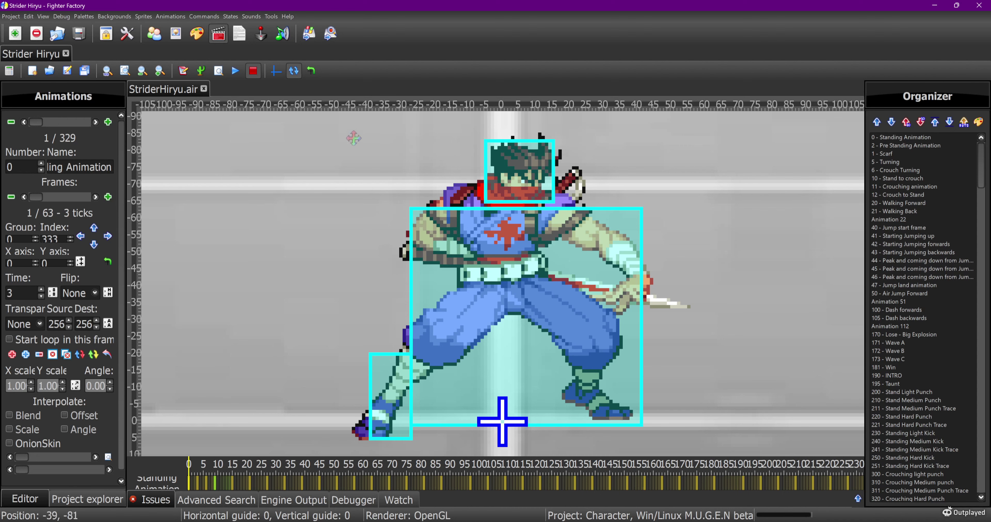
{"action": "left_click", "coordinate": [236, 71]}
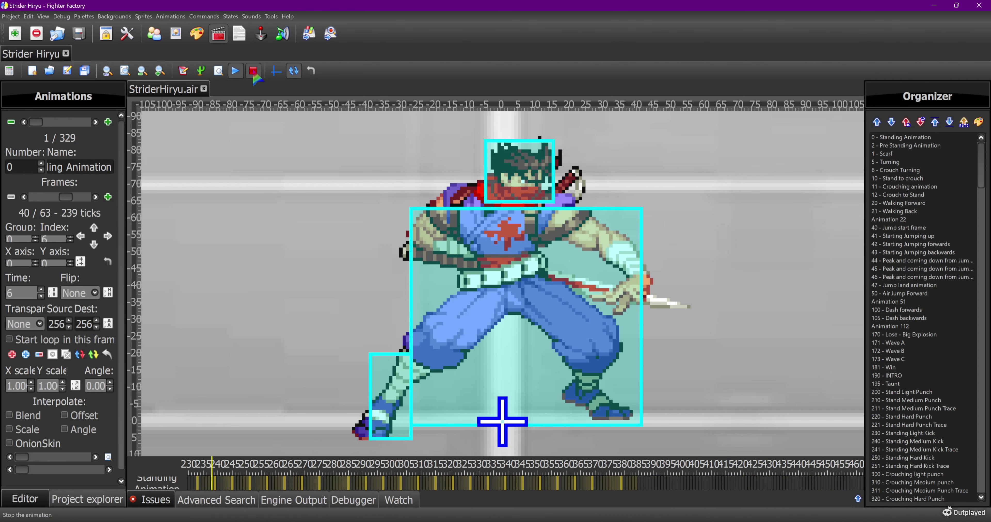
{"action": "left_click", "coordinate": [428, 163]}
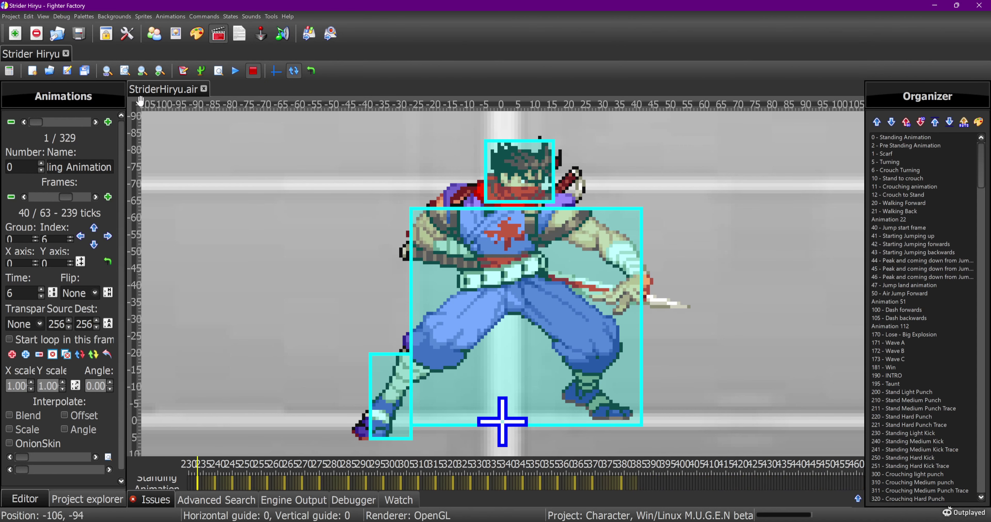
Step: Go to Strider Hiryu's crouching animation, number 11, and play it, including once from its first frame
{"action": "left_click", "coordinate": [95, 122]}
{"action": "left_click", "coordinate": [95, 122]}
{"action": "left_click", "coordinate": [95, 122]}
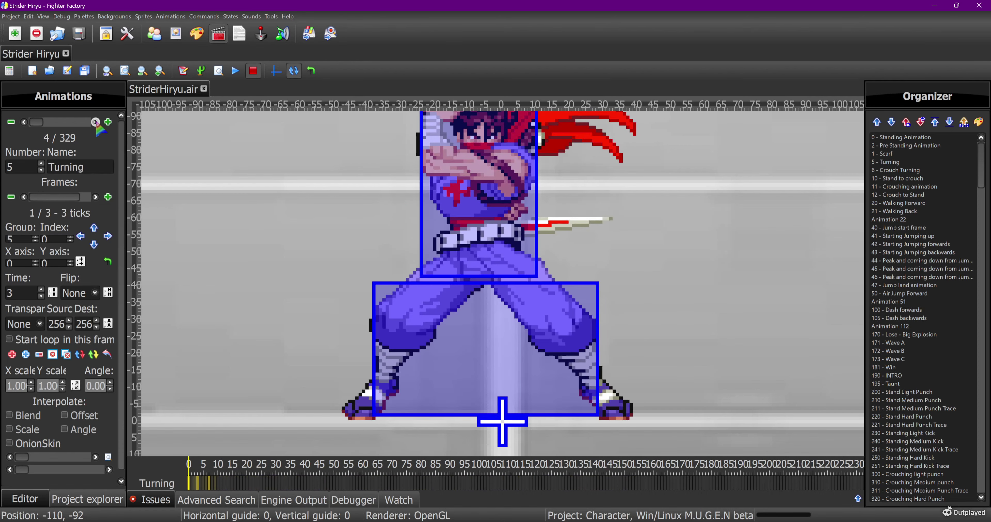
{"action": "left_click", "coordinate": [95, 122]}
{"action": "left_click", "coordinate": [95, 122]}
{"action": "left_click", "coordinate": [95, 122]}
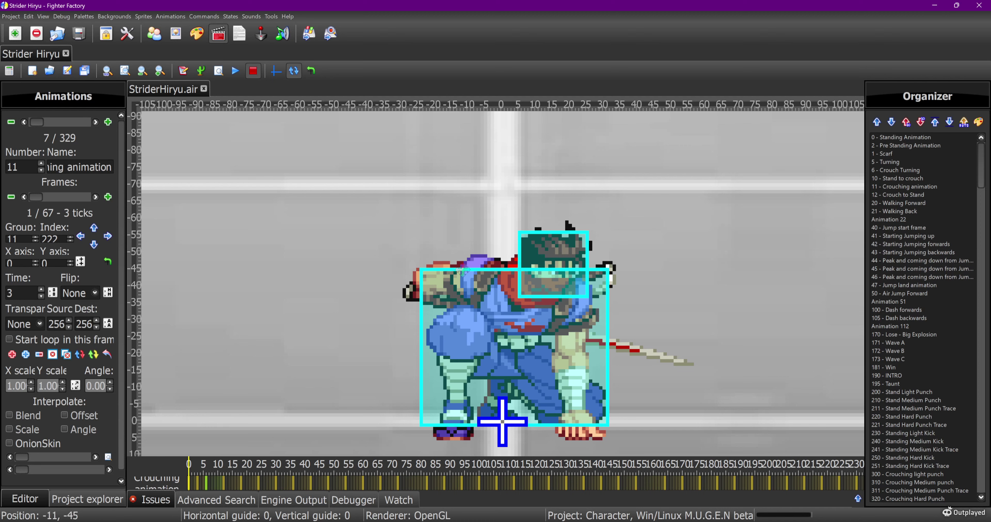
{"action": "left_click", "coordinate": [234, 72]}
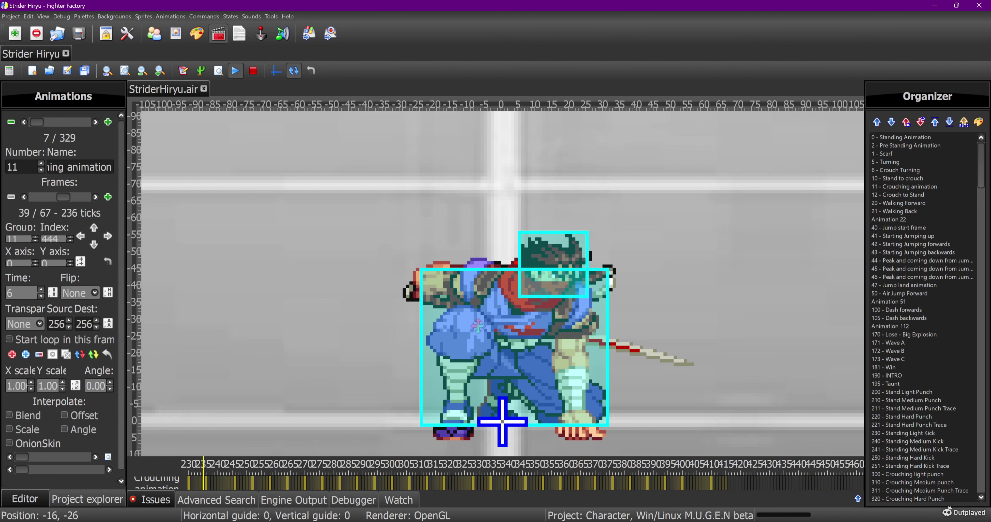
{"action": "left_click", "coordinate": [253, 71]}
{"action": "left_click_drag", "start_coordinate": [78, 199], "coordinate": [35, 197]}
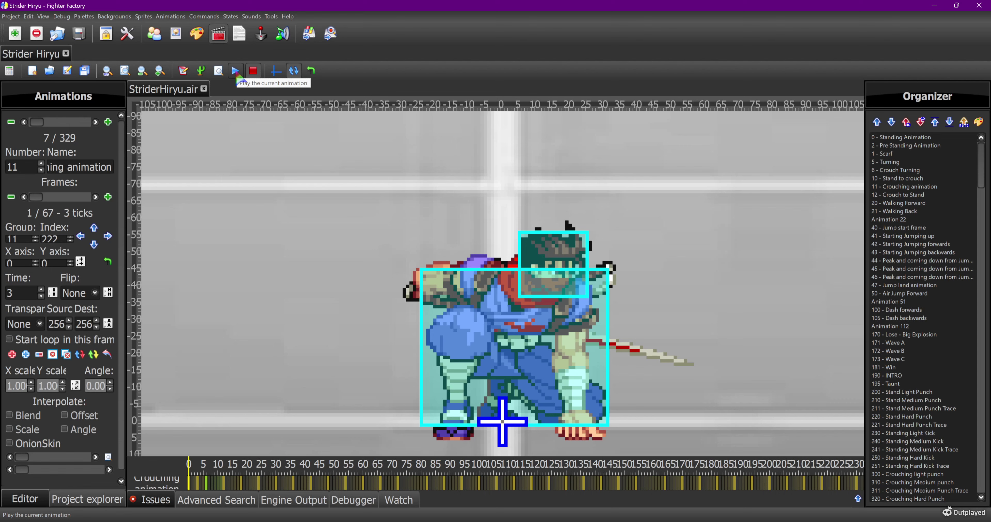
{"action": "left_click", "coordinate": [236, 71]}
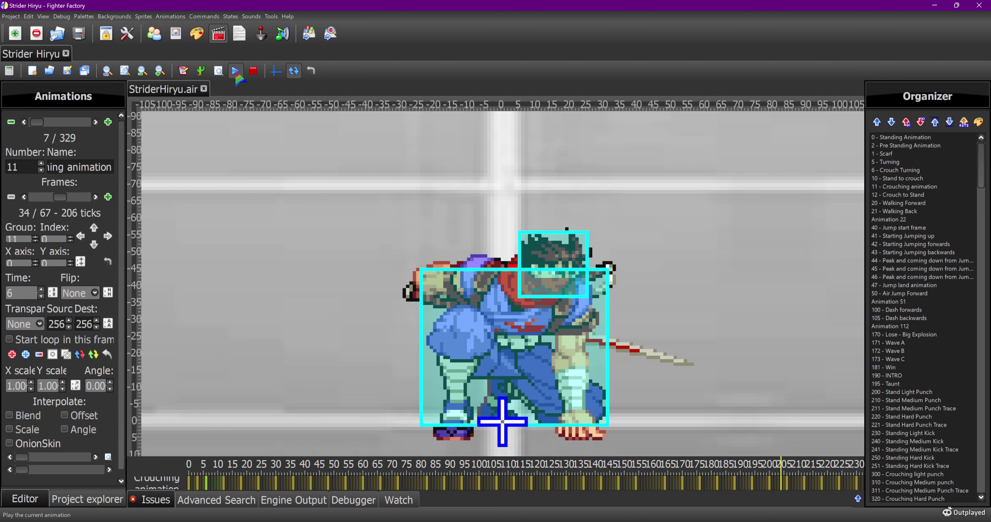
{"action": "left_click", "coordinate": [253, 72]}
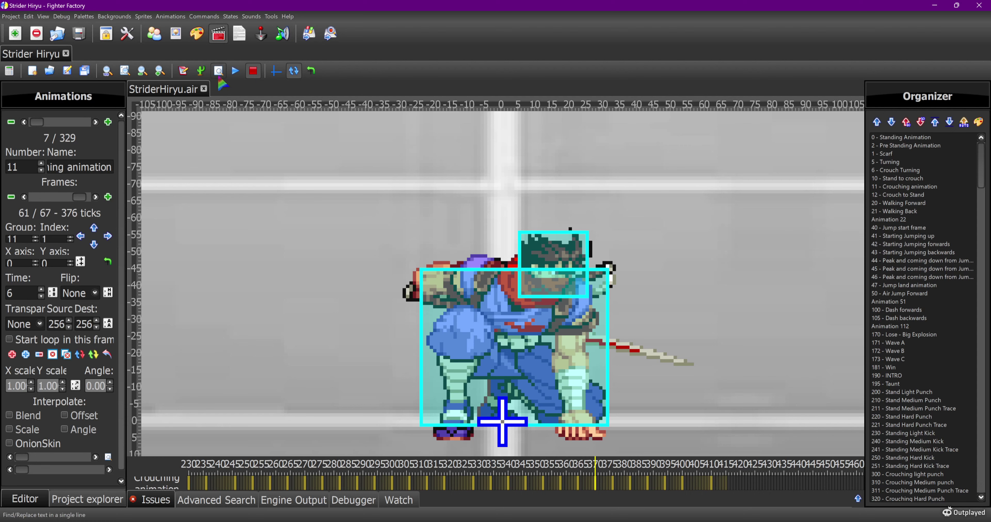
Step: Close the Strider Hiryu project, open the Thanos project, and play its standing animation in the animation editor
{"action": "left_click", "coordinate": [66, 54]}
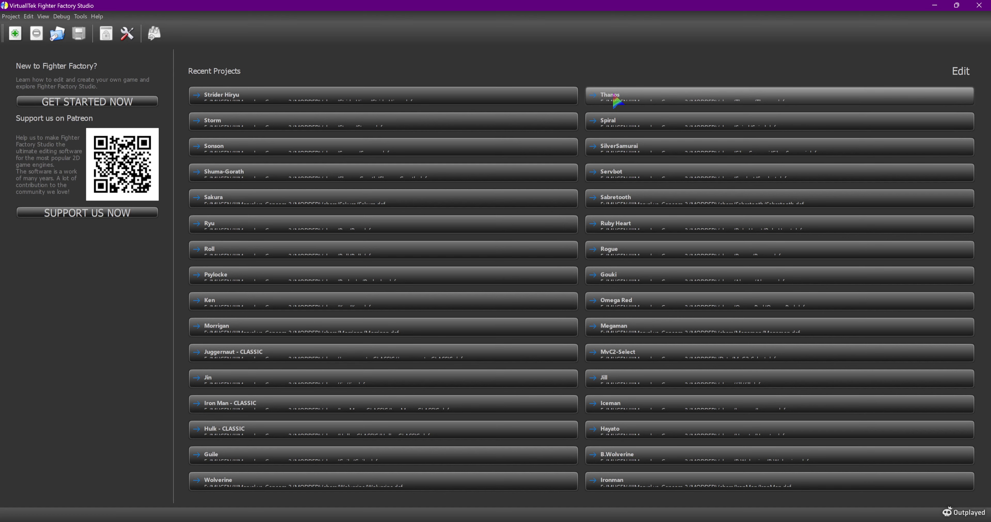
{"action": "left_click", "coordinate": [614, 101]}
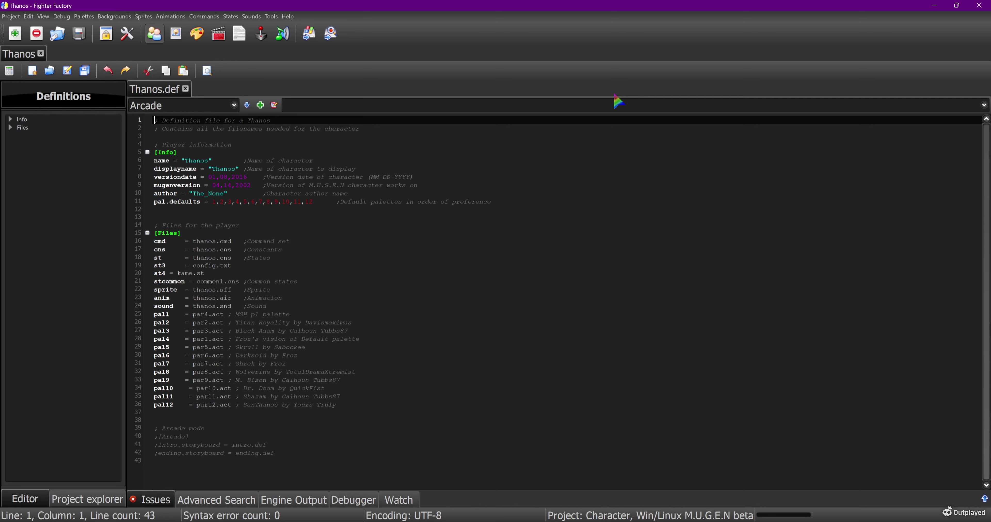
{"action": "left_click", "coordinate": [221, 35]}
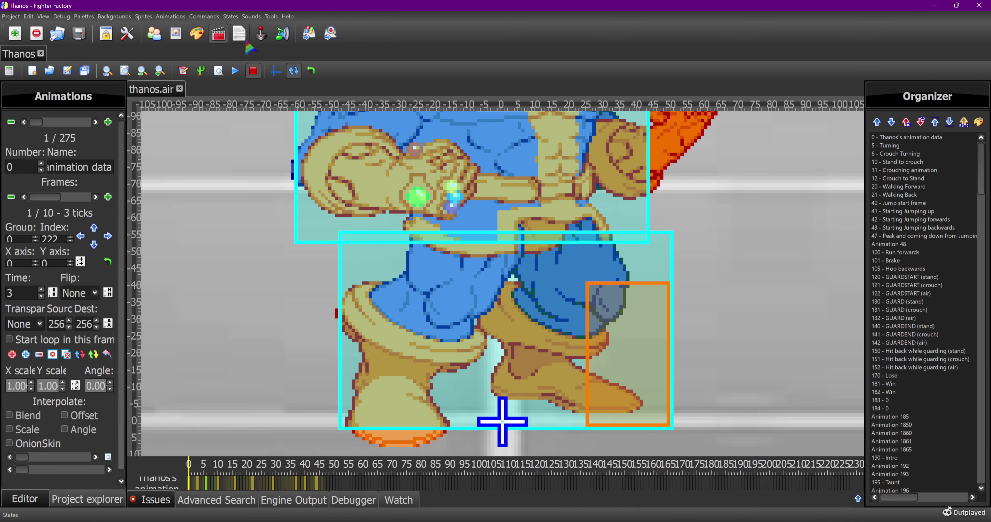
{"action": "scroll", "coordinate": [246, 283], "scroll_direction": "down", "scroll_amount": 1}
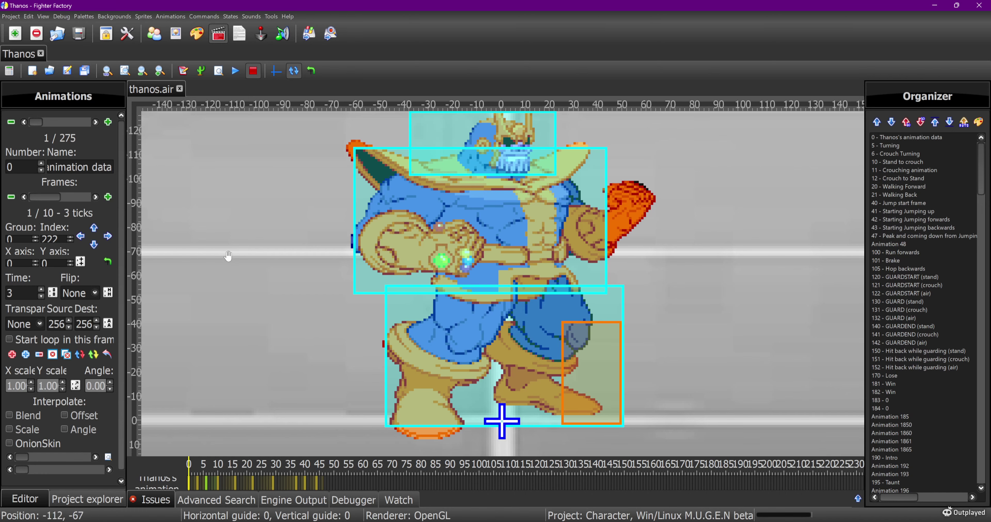
{"action": "left_click_drag", "start_coordinate": [228, 258], "coordinate": [231, 270]}
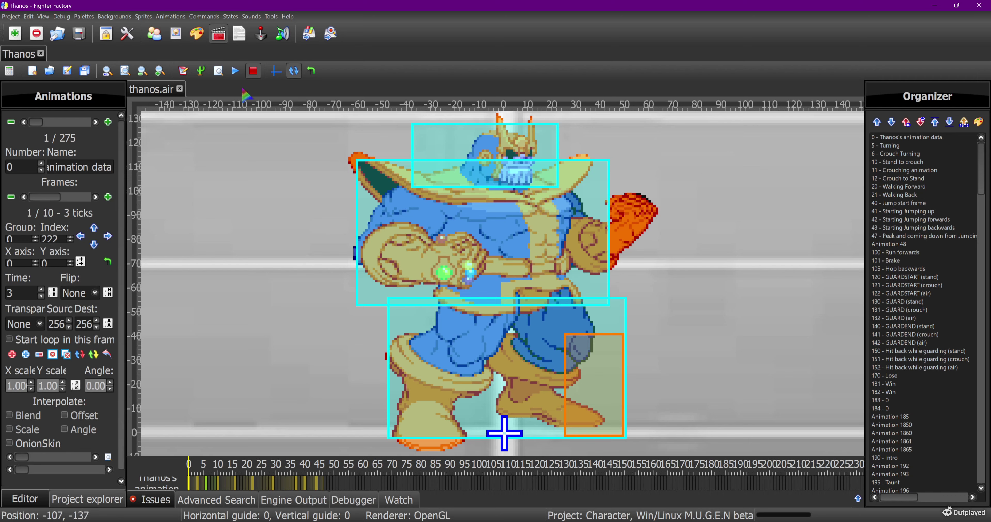
{"action": "left_click", "coordinate": [235, 71]}
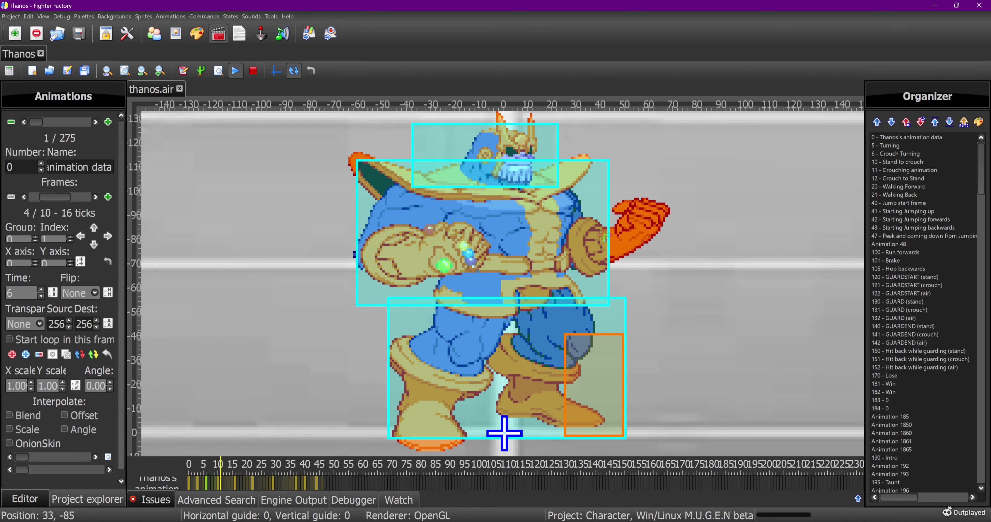
{"action": "left_click", "coordinate": [254, 72]}
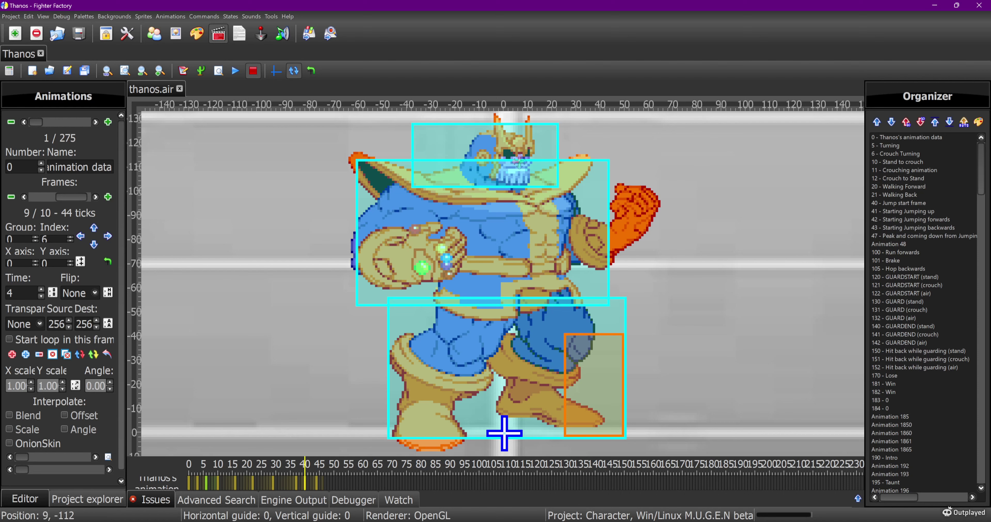
Step: Go to the third frame of Thanos's crouching animation 11 and show its sprite in the sprite editor
{"action": "left_click", "coordinate": [95, 122]}
{"action": "left_click", "coordinate": [95, 122]}
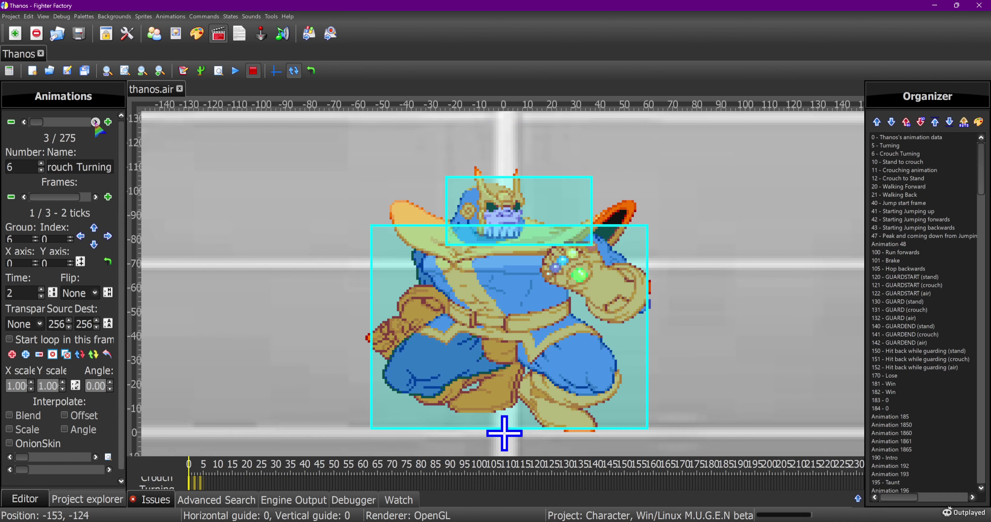
{"action": "left_click", "coordinate": [95, 122]}
{"action": "left_click", "coordinate": [95, 122]}
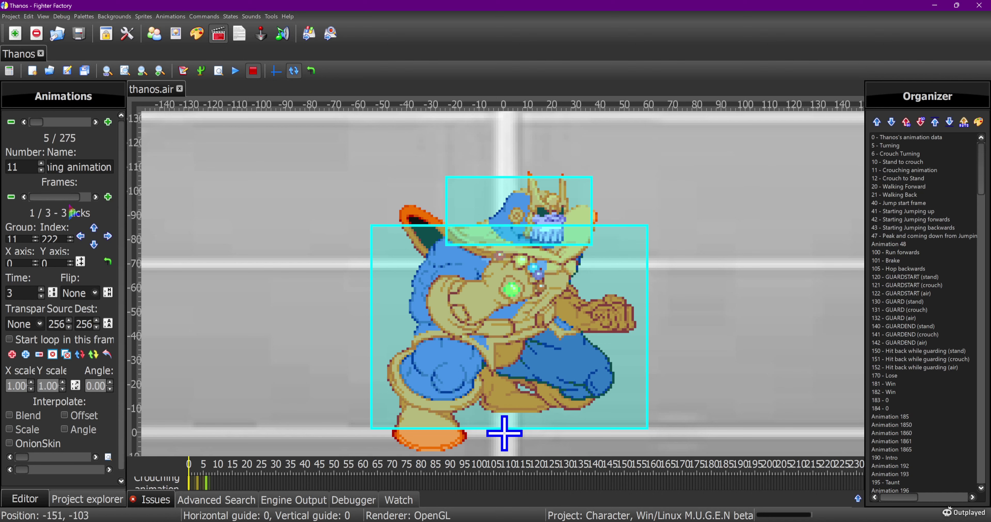
{"action": "left_click", "coordinate": [95, 198]}
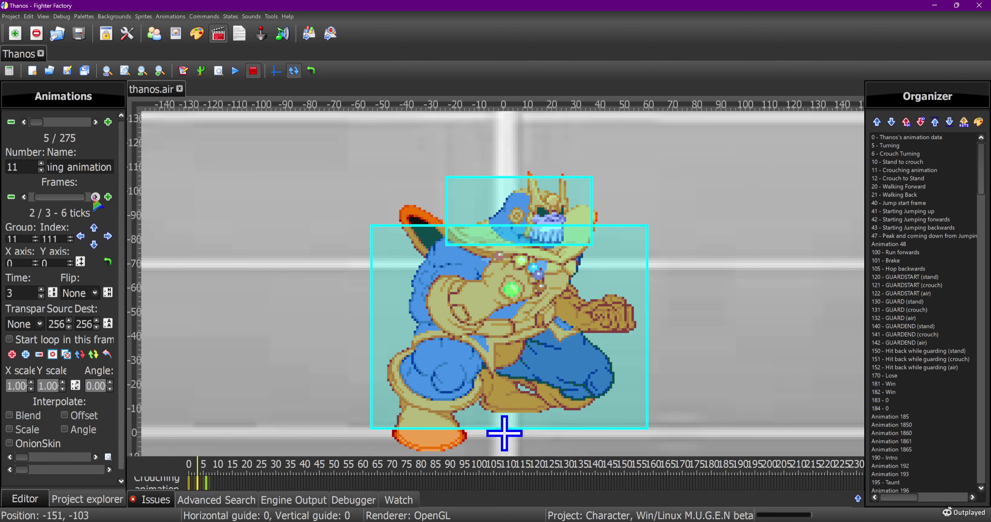
{"action": "left_click", "coordinate": [95, 197]}
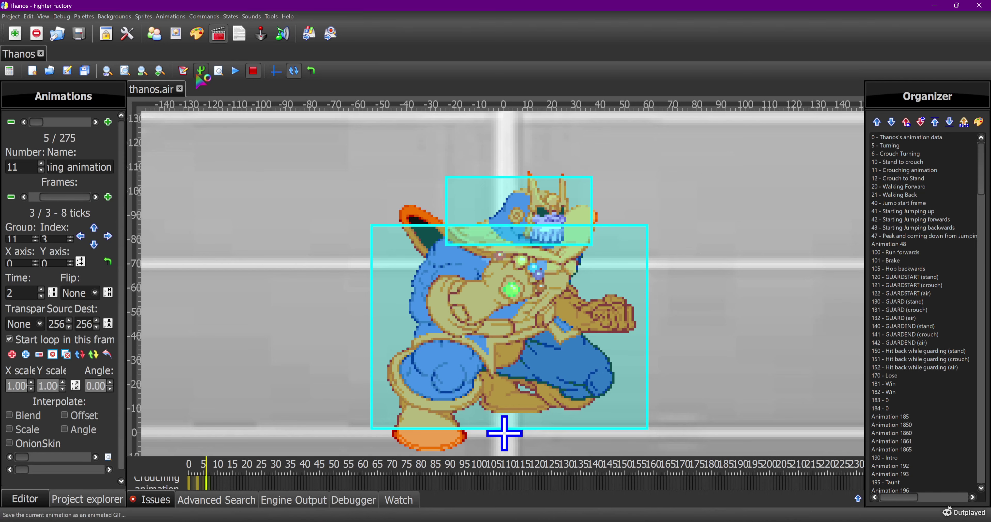
{"action": "left_click", "coordinate": [180, 42]}
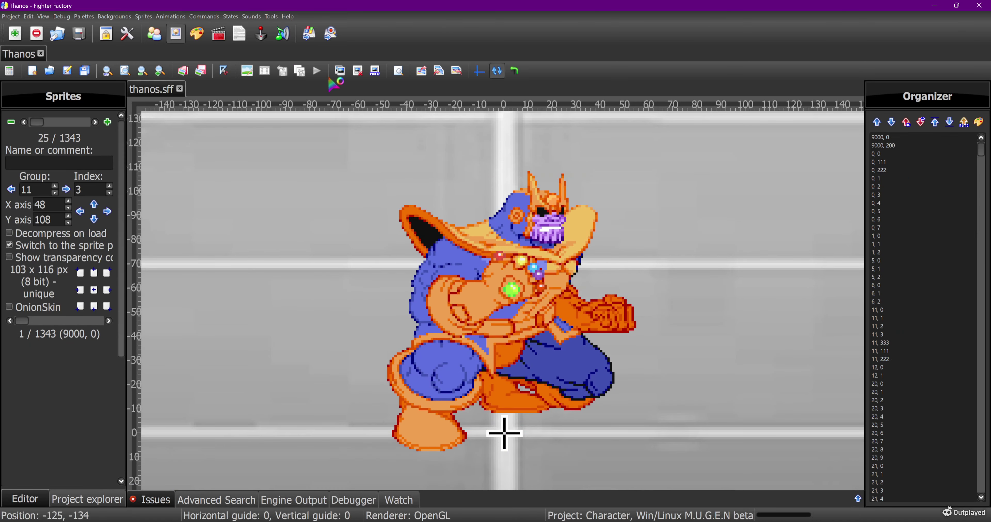
Step: Duplicate the crouching sprite 11,3 and set the copy's index to 444
{"action": "left_click", "coordinate": [340, 76]}
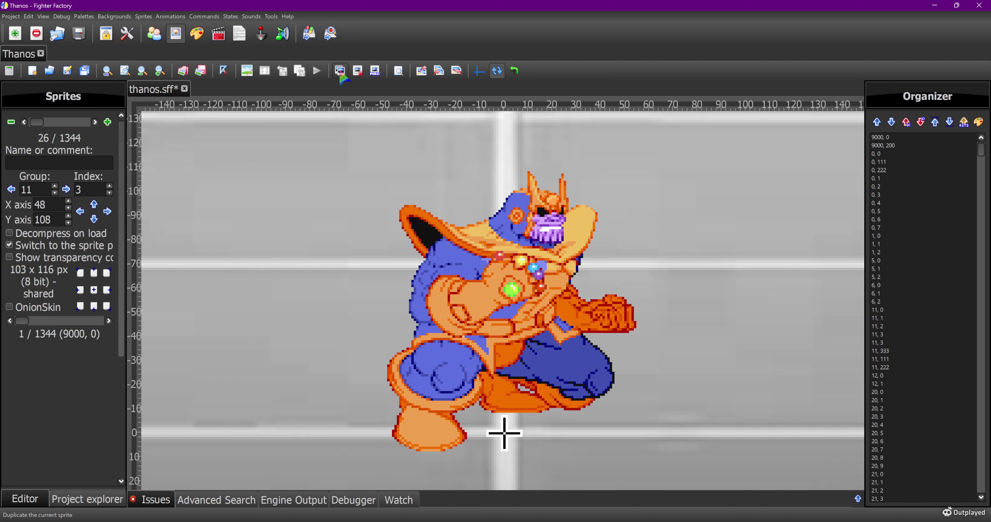
{"action": "double_click", "coordinate": [82, 190]}
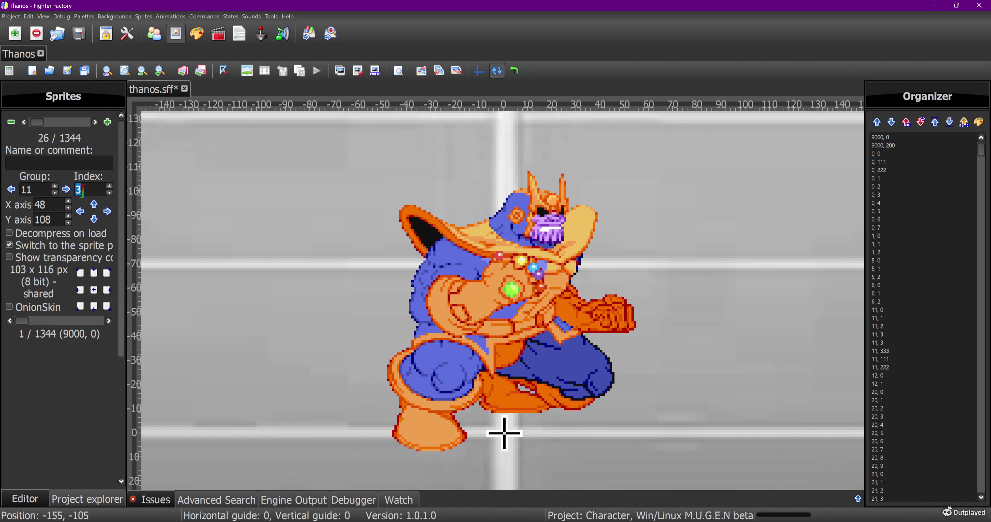
{"action": "type", "text": "444"}
{"action": "double_click", "coordinate": [98, 190]}
{"action": "left_click", "coordinate": [99, 187]}
Step: Open the duplicated sprite 11,444 in the image editor, choose the selection tool, and return to the sprite view
{"action": "left_click", "coordinate": [247, 70]}
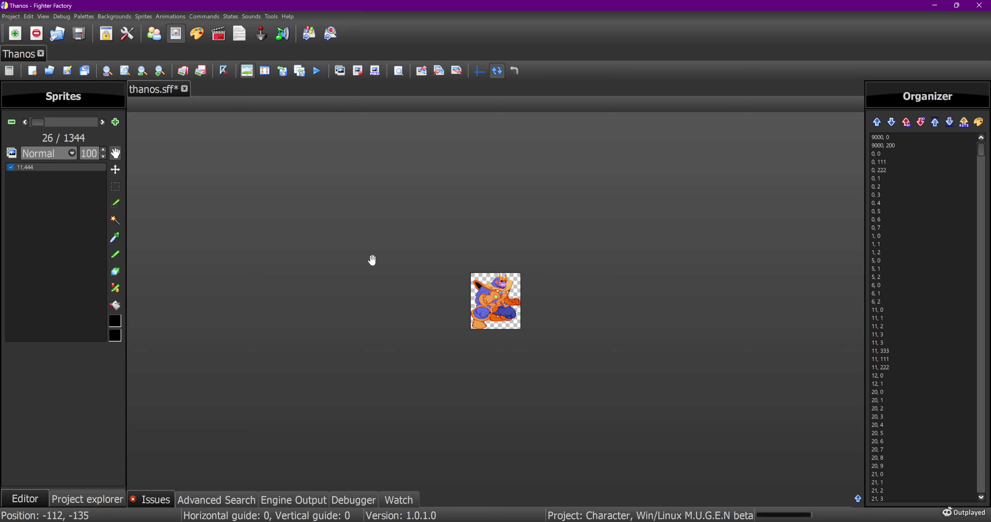
{"action": "scroll", "coordinate": [486, 282], "scroll_direction": "up", "scroll_amount": 5}
{"action": "scroll", "coordinate": [486, 282], "scroll_direction": "down", "scroll_amount": 3}
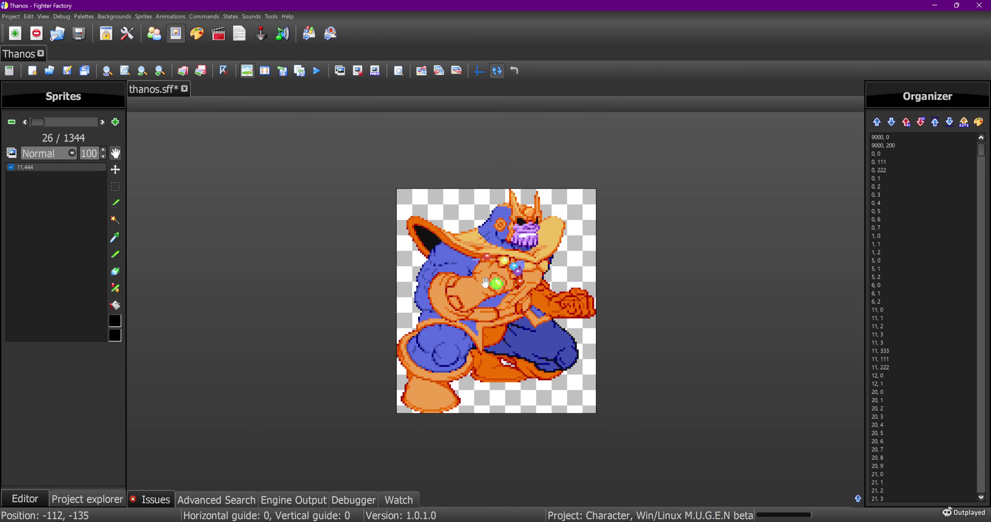
{"action": "left_click", "coordinate": [115, 188]}
{"action": "left_click", "coordinate": [255, 72]}
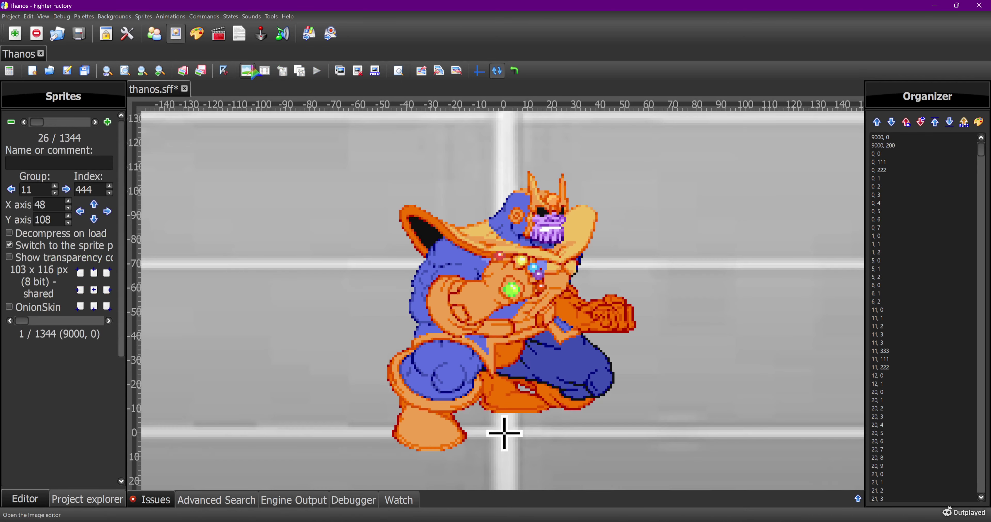
Step: Compare sprite 11,444 with the neighbouring group 11 crouching sprites, ending back on 11,444
{"action": "left_click", "coordinate": [94, 123]}
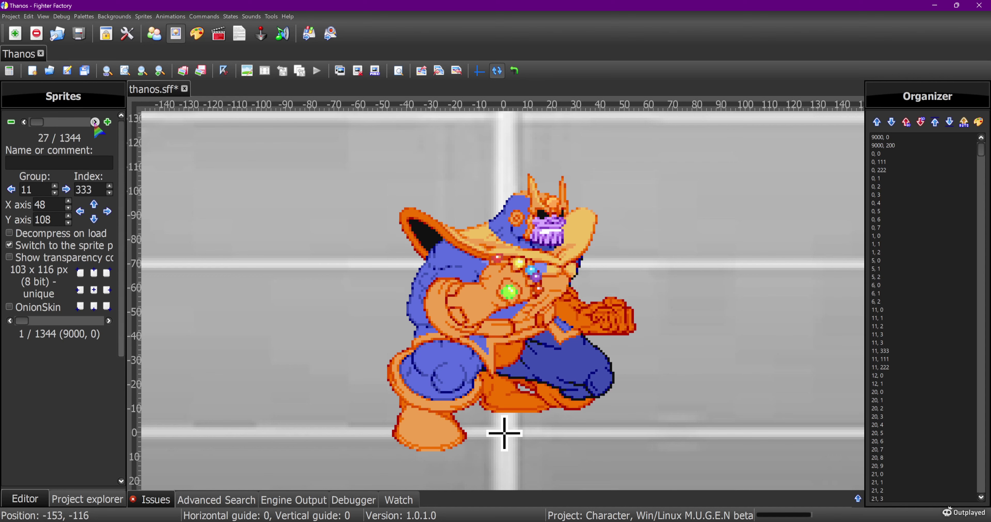
{"action": "left_click", "coordinate": [24, 122]}
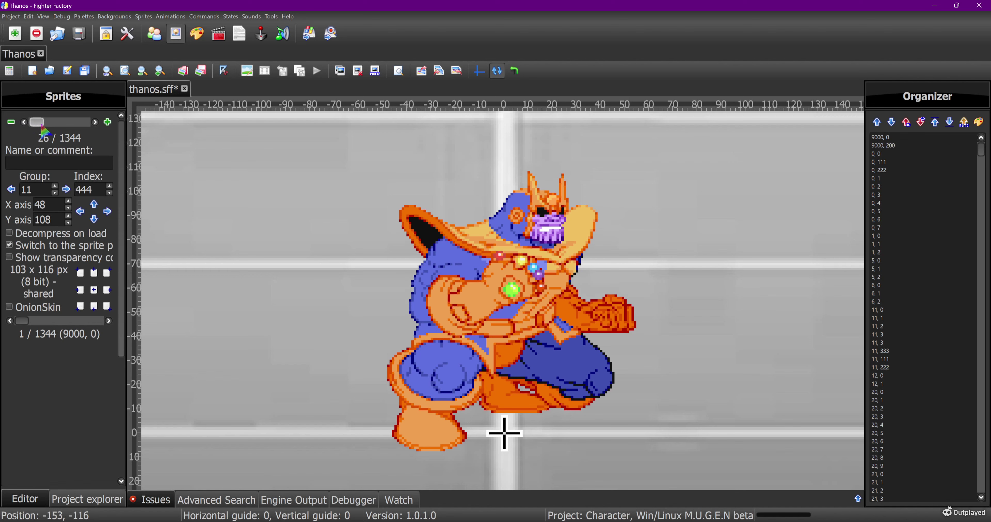
{"action": "left_click", "coordinate": [23, 122]}
{"action": "left_click", "coordinate": [24, 122]}
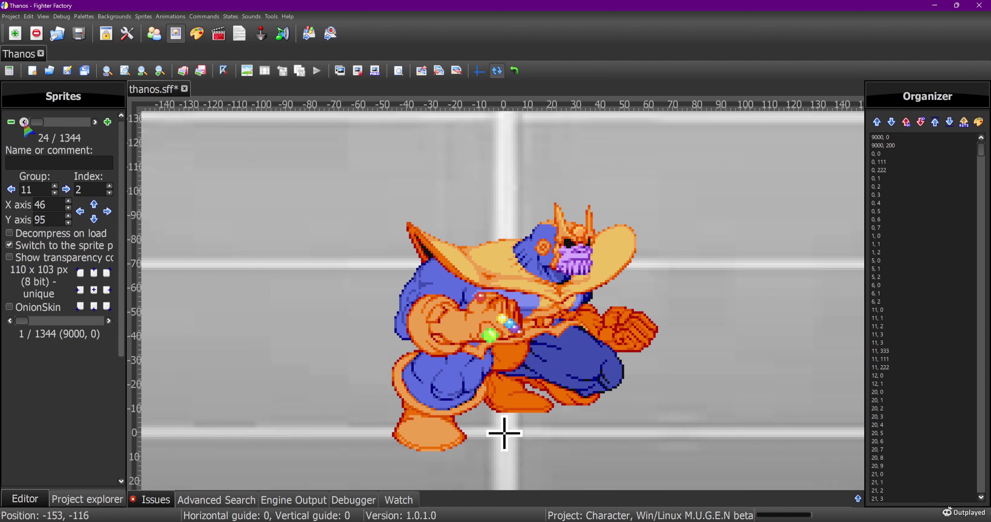
{"action": "left_click", "coordinate": [94, 122]}
{"action": "left_click", "coordinate": [95, 122]}
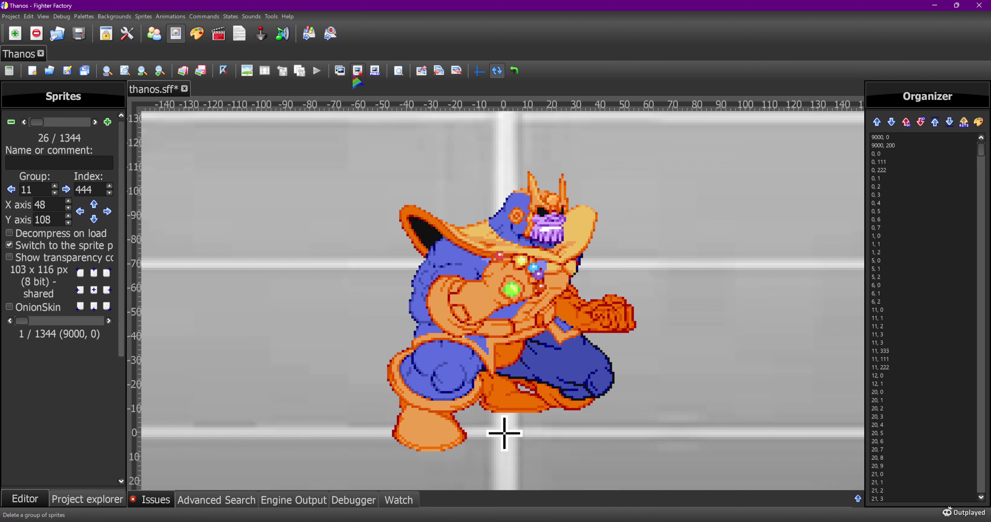
Step: Delete the duplicate sprite 11,444 and compare sprites 11,3 and 11,333
{"action": "left_click", "coordinate": [11, 123]}
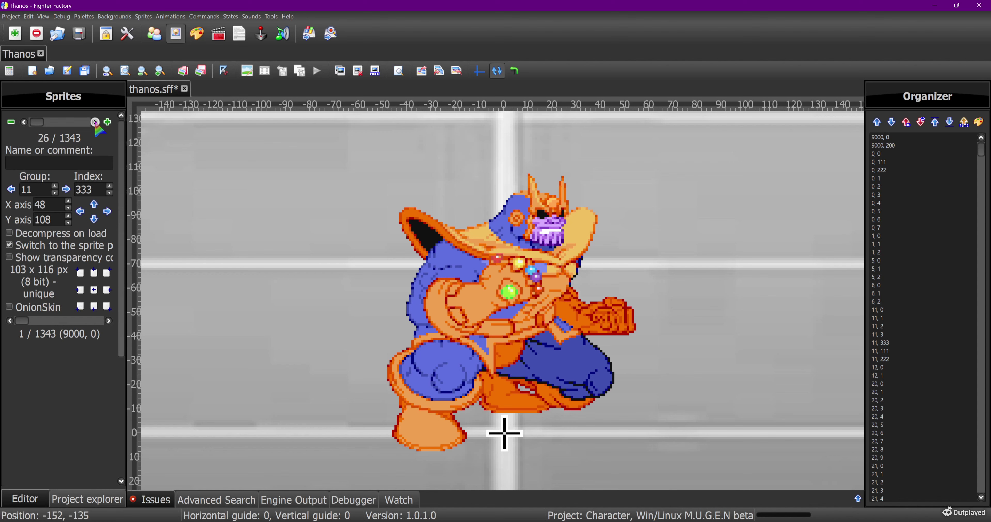
{"action": "left_click", "coordinate": [23, 122]}
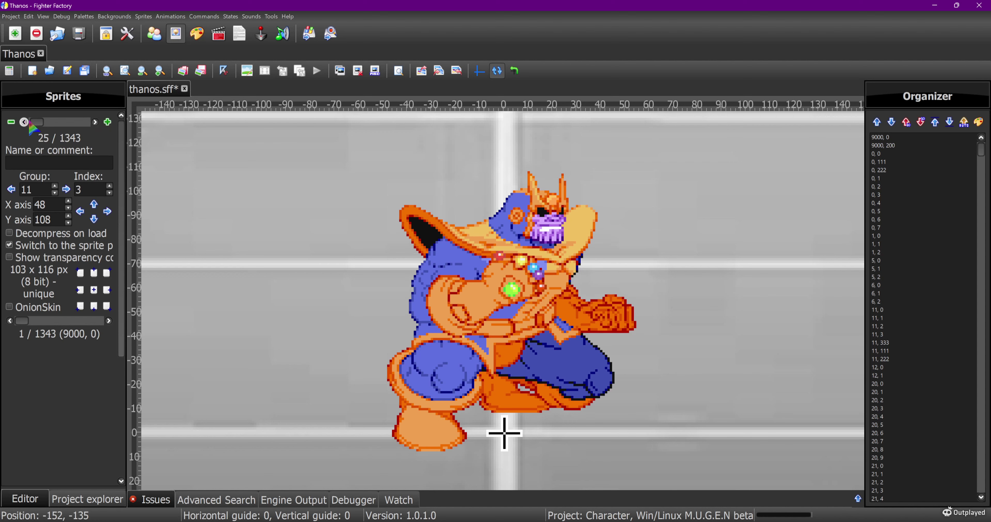
{"action": "left_click", "coordinate": [95, 122]}
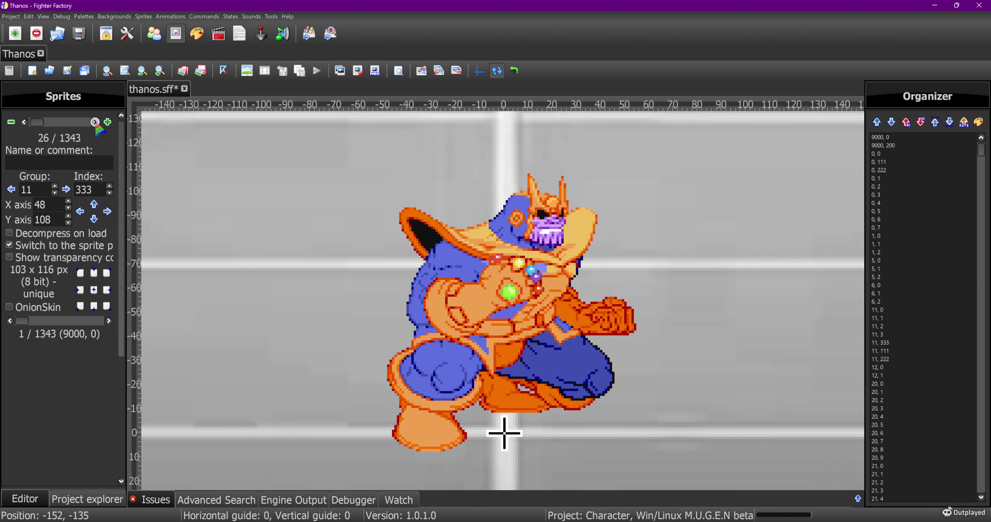
Step: Compare the group 11 crouching sprites 11,3, 11,333, 11,111 and 11,222 by stepping through them
{"action": "left_click", "coordinate": [94, 123]}
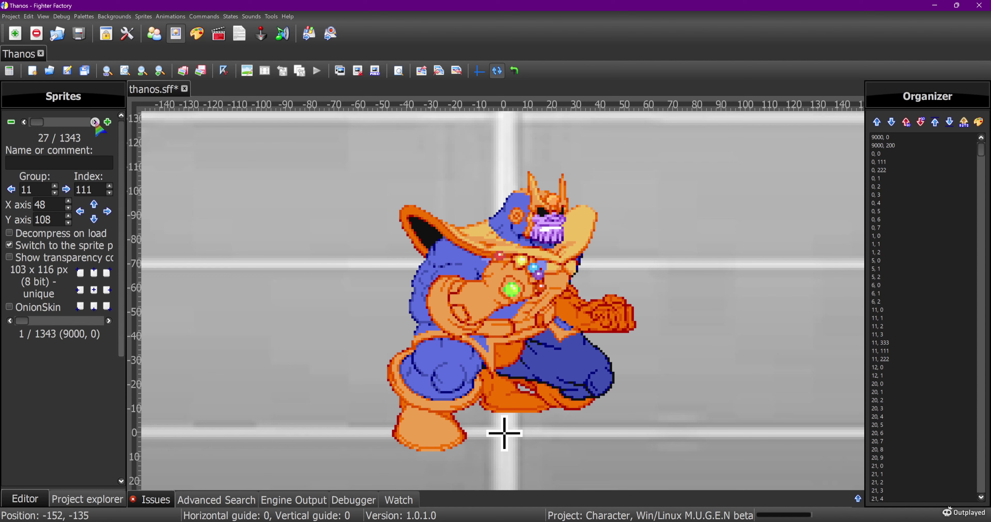
{"action": "left_click", "coordinate": [94, 123]}
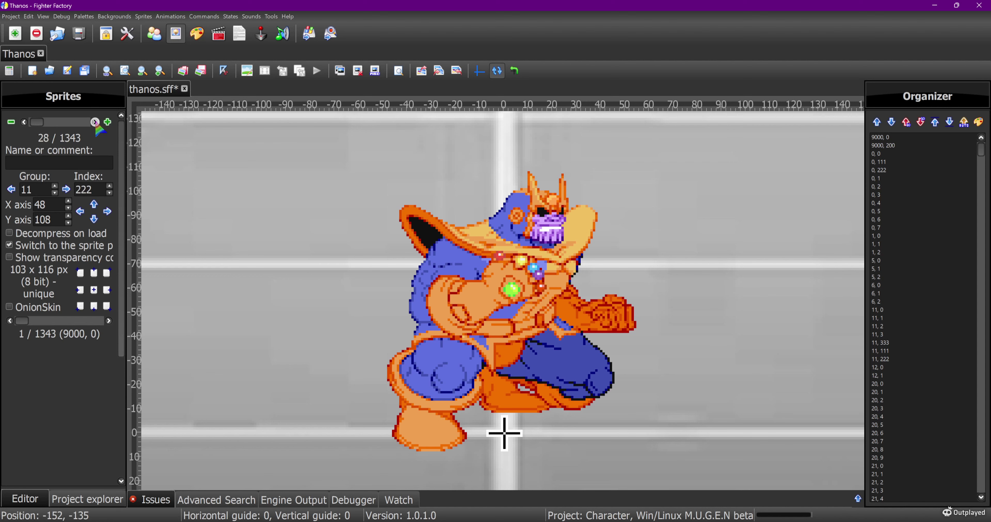
{"action": "left_click", "coordinate": [23, 122]}
{"action": "left_click", "coordinate": [23, 122]}
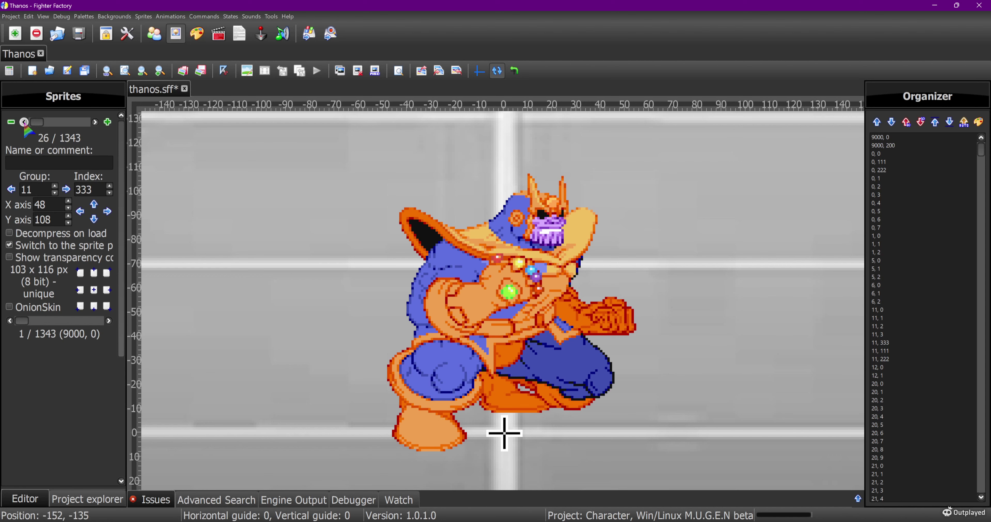
{"action": "left_click", "coordinate": [25, 124]}
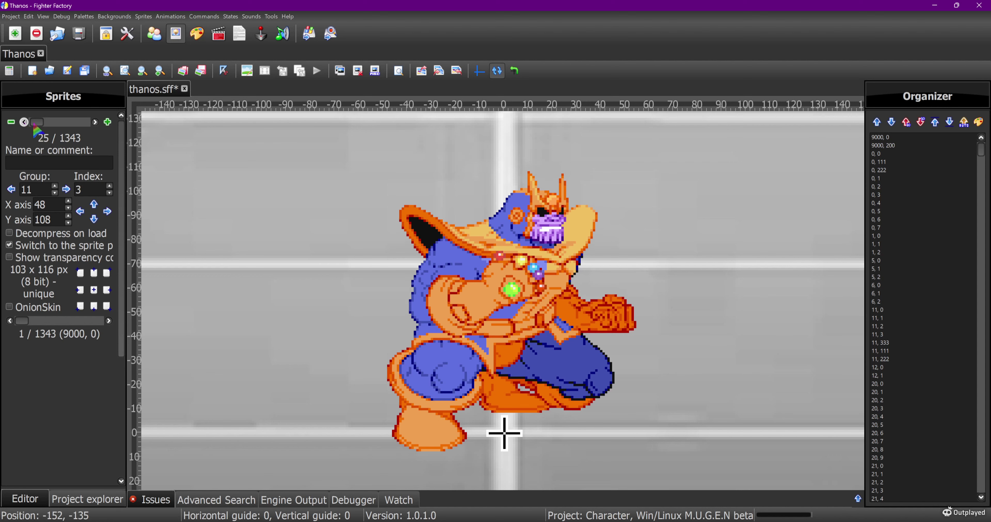
{"action": "left_click", "coordinate": [95, 122]}
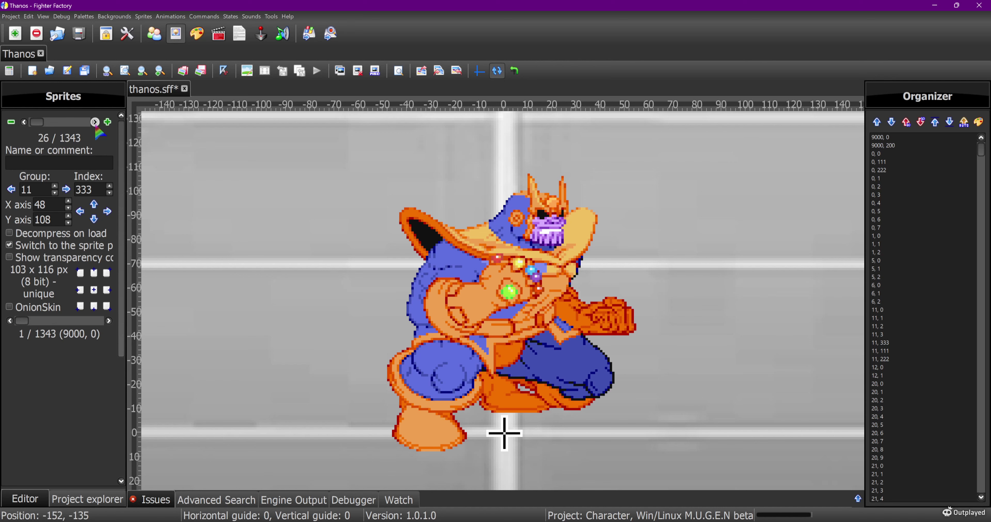
{"action": "left_click", "coordinate": [95, 121]}
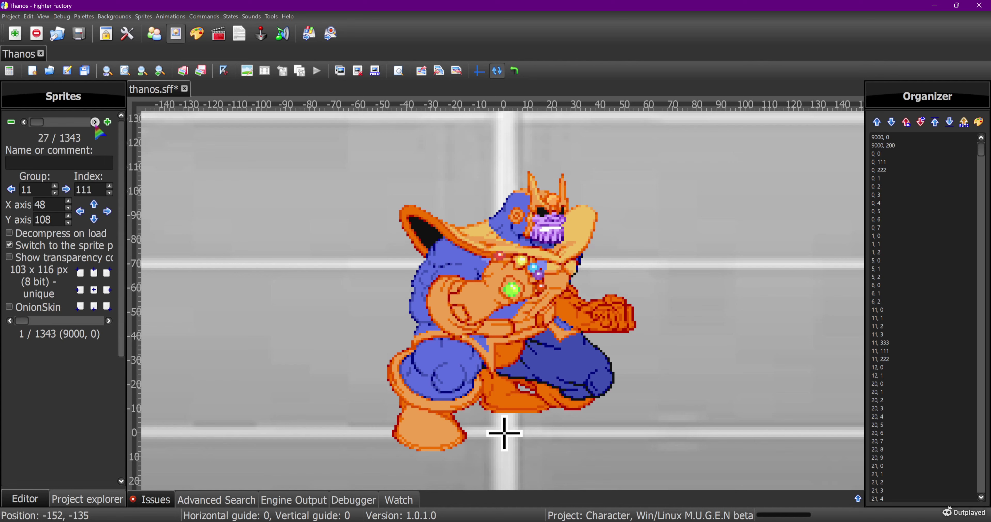
Step: Duplicate crouching sprite 11,333 and set the copy's index to 444
{"action": "left_click", "coordinate": [24, 122]}
{"action": "double_click", "coordinate": [83, 189]}
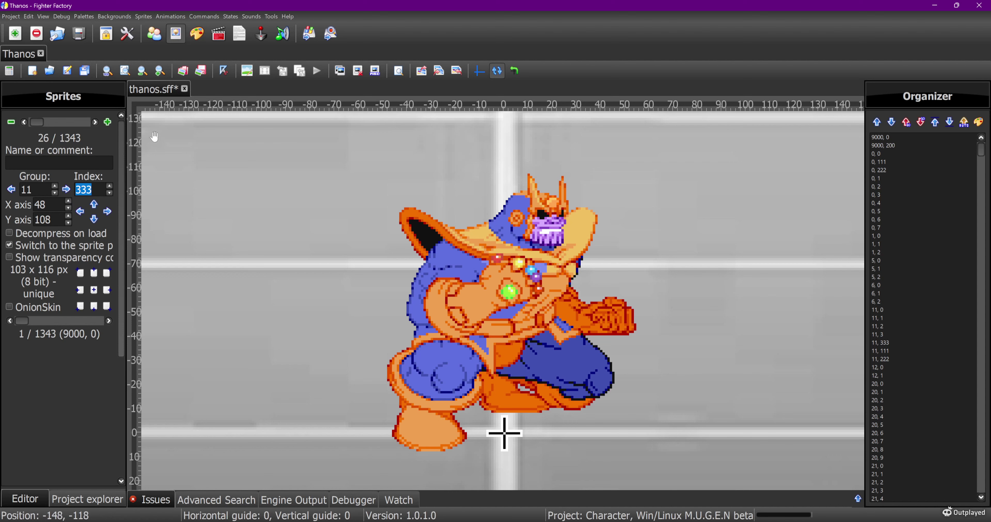
{"action": "left_click", "coordinate": [340, 70]}
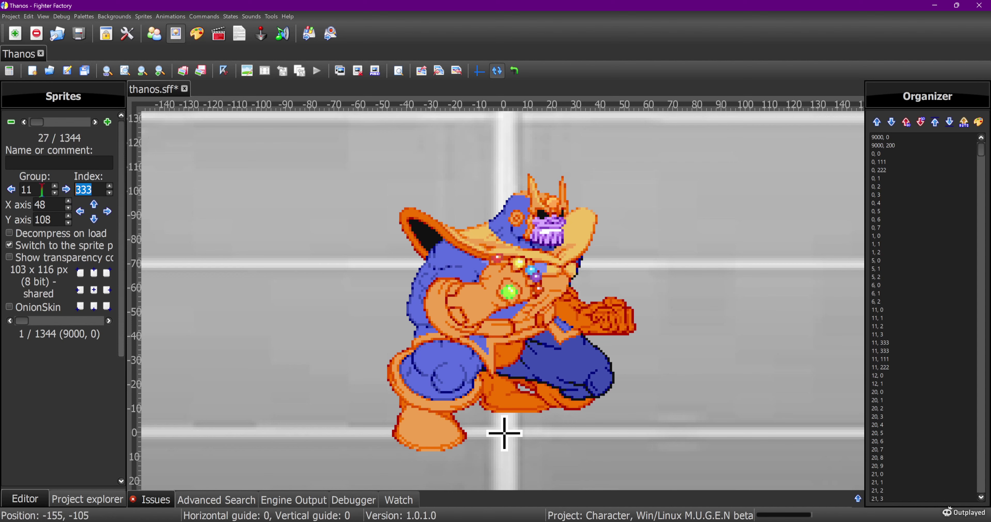
{"action": "type", "text": "444"}
Step: Open sprite 11,444 in the image editor, copy Thanos's body above the knees to a new layer, and nudge it slightly down
{"action": "left_click", "coordinate": [247, 71]}
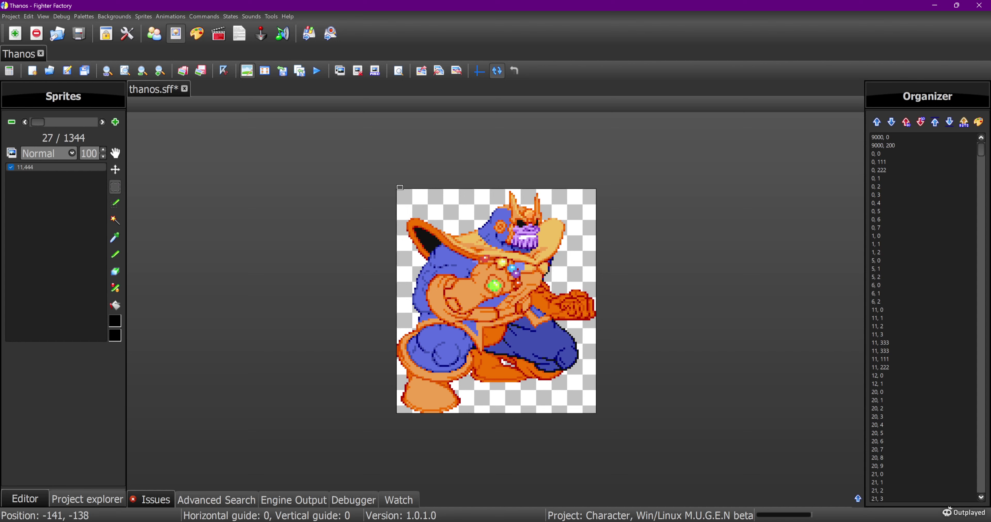
{"action": "left_click_drag", "start_coordinate": [400, 187], "coordinate": [610, 325]}
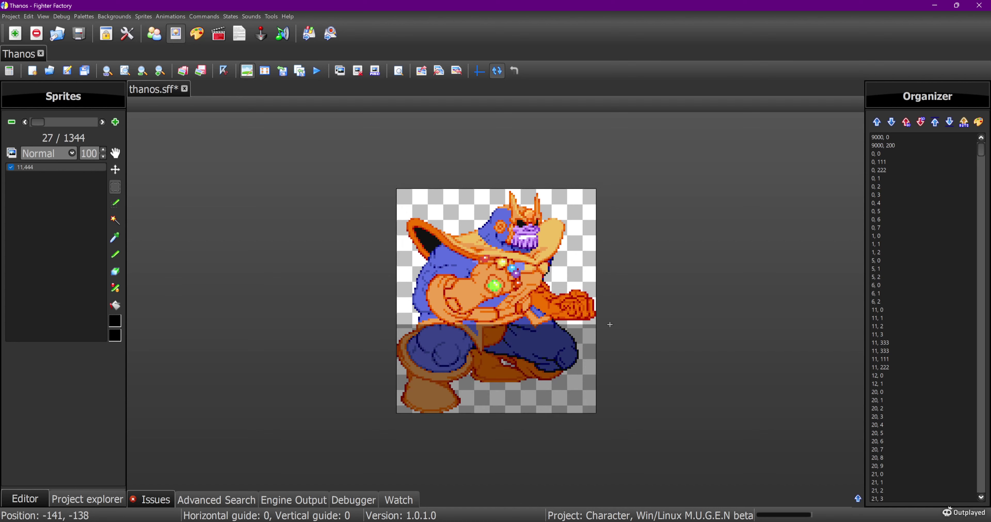
{"action": "key", "text": "ctrl+v"}
{"action": "key", "text": "Up"}
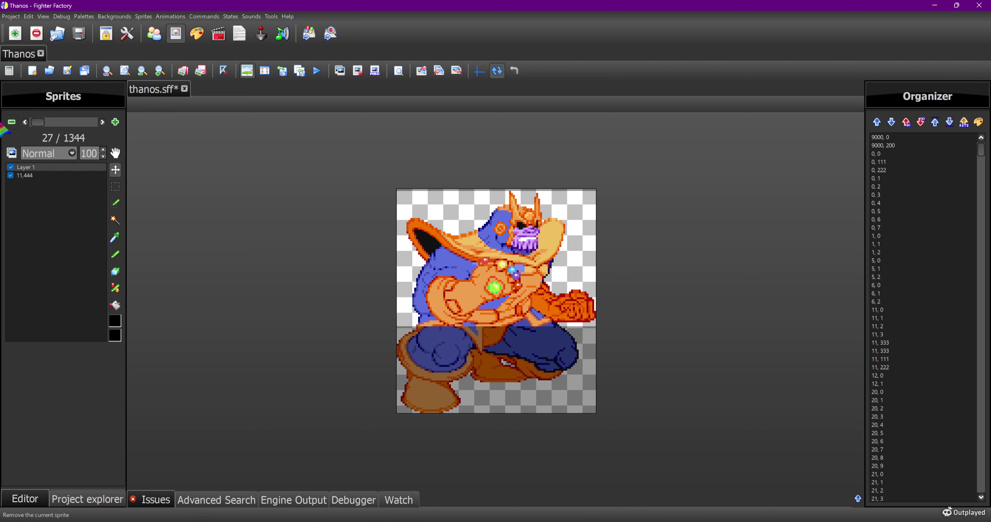
Step: Clear the selection and erase the base layer's leftover edges around the shifted upper body, adjusting the eraser size as needed
{"action": "left_click", "coordinate": [116, 187]}
{"action": "left_click", "coordinate": [174, 195]}
{"action": "left_click", "coordinate": [38, 177]}
{"action": "left_click", "coordinate": [116, 273]}
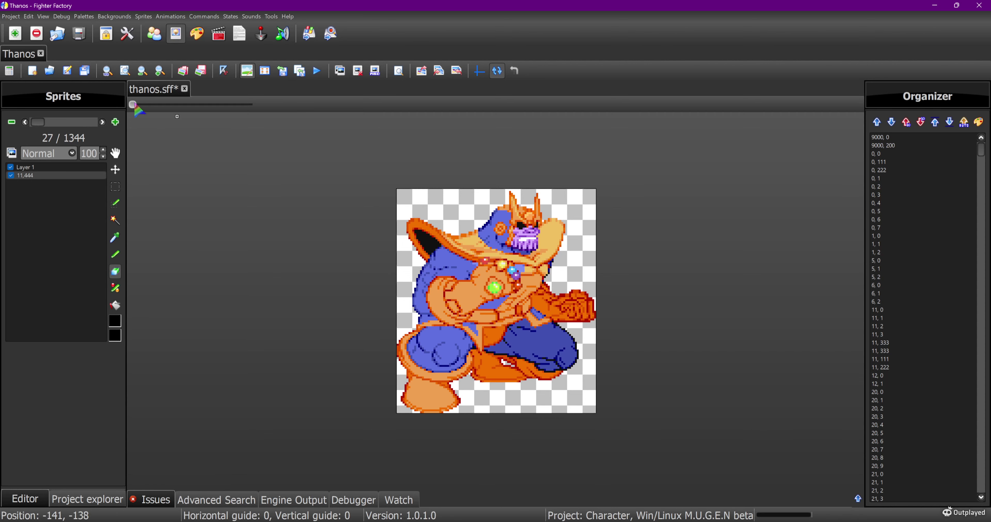
{"action": "left_click_drag", "start_coordinate": [132, 105], "coordinate": [145, 104]}
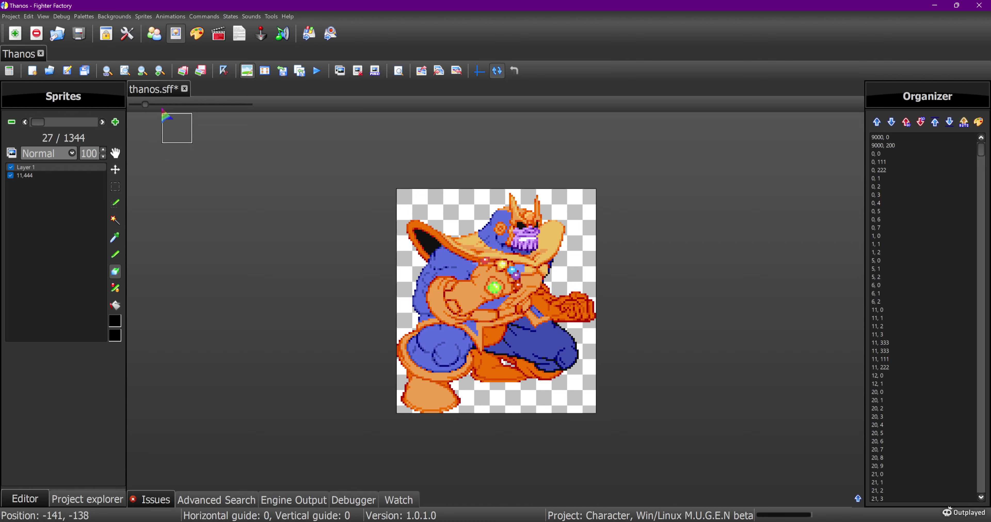
{"action": "left_click_drag", "start_coordinate": [149, 108], "coordinate": [136, 111]}
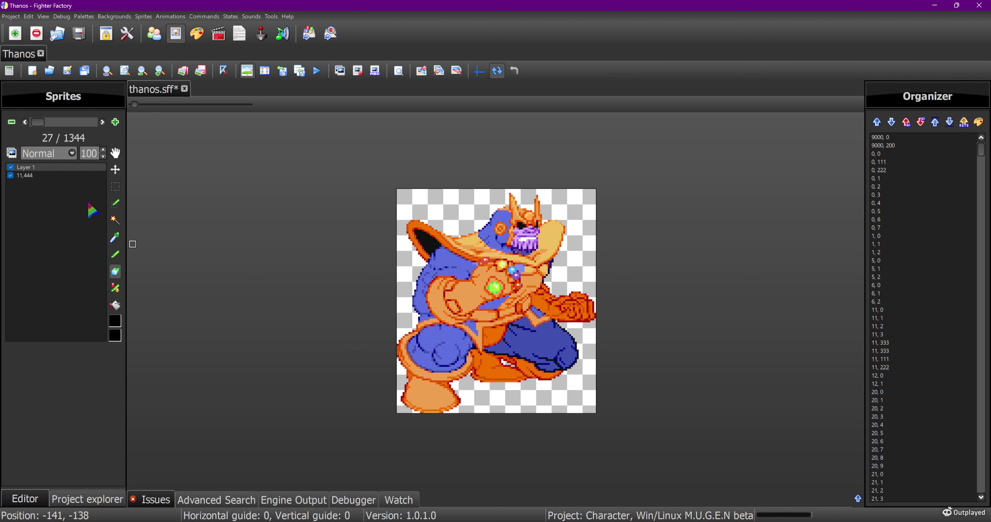
Step: Pick the dark red outline colour from below the outstretched forearm and choose the pencil for touch-ups
{"action": "left_click", "coordinate": [115, 238]}
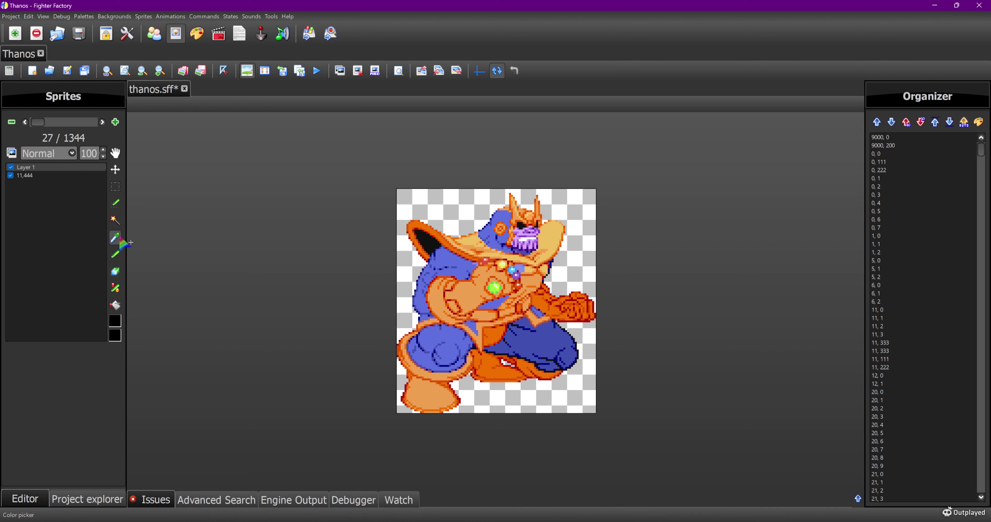
{"action": "left_click", "coordinate": [559, 320]}
{"action": "left_click", "coordinate": [115, 255]}
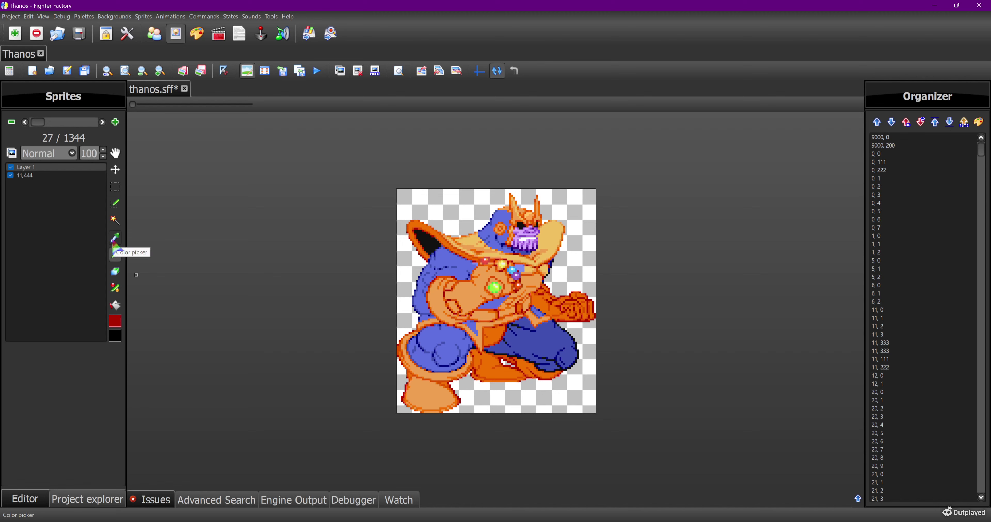
Step: Make the base layer 11,444 active and enlarge the eraser for cleaning up the sprite
{"action": "left_click", "coordinate": [116, 186]}
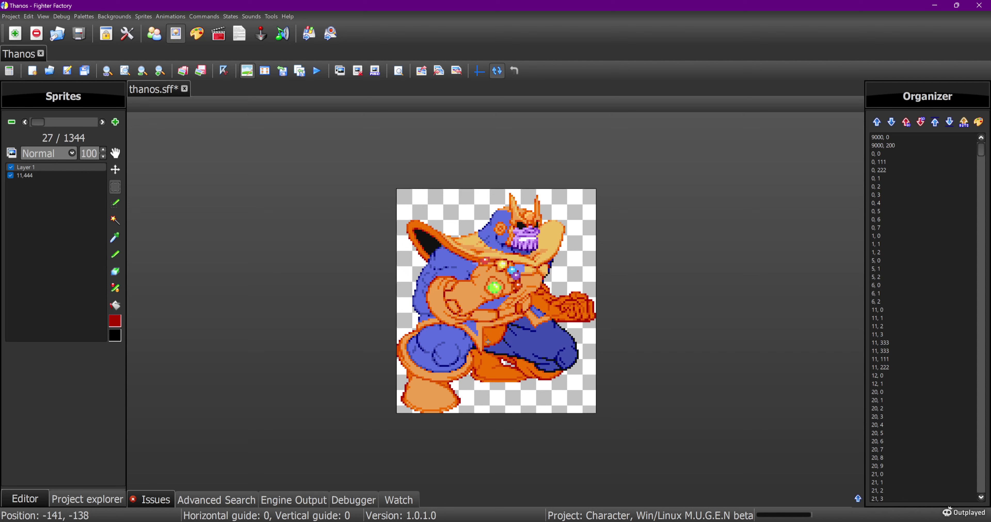
{"action": "left_click", "coordinate": [36, 176]}
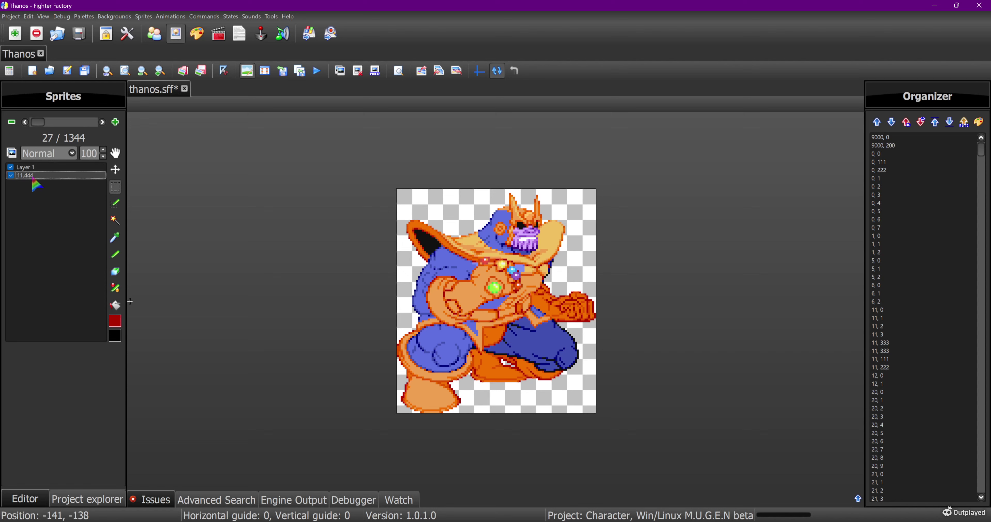
{"action": "left_click", "coordinate": [116, 272]}
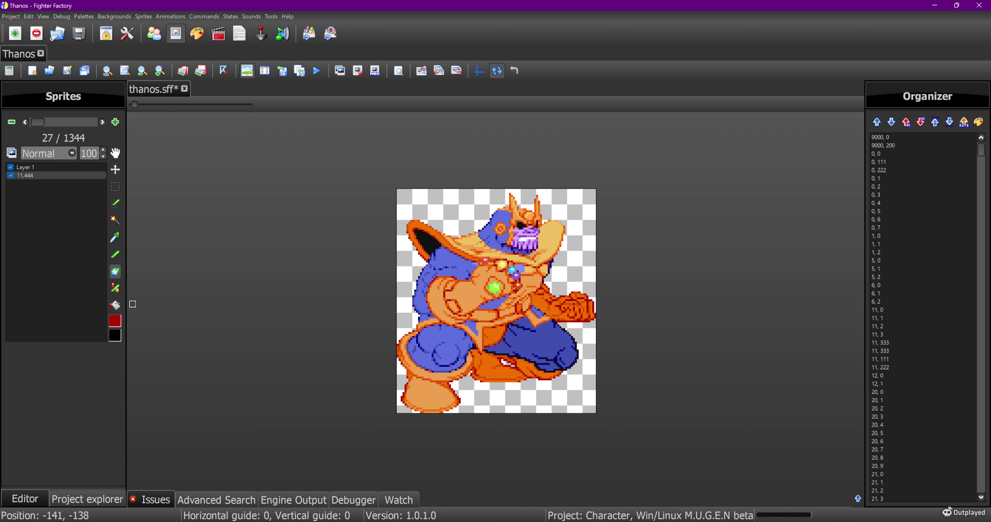
{"action": "left_click_drag", "start_coordinate": [134, 105], "coordinate": [150, 104]}
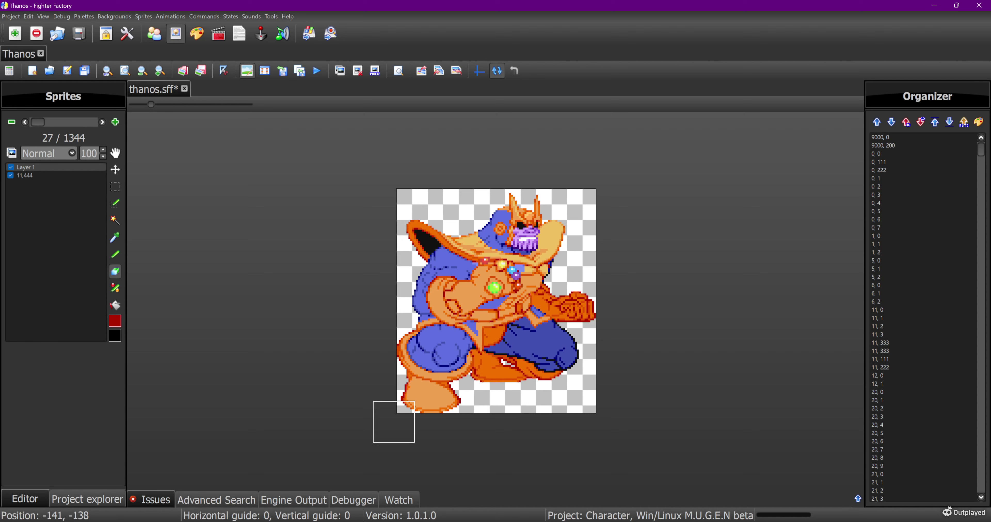
Step: Save the layer changes to the current sprite and reopen it in the image editor
{"action": "left_click", "coordinate": [287, 71]}
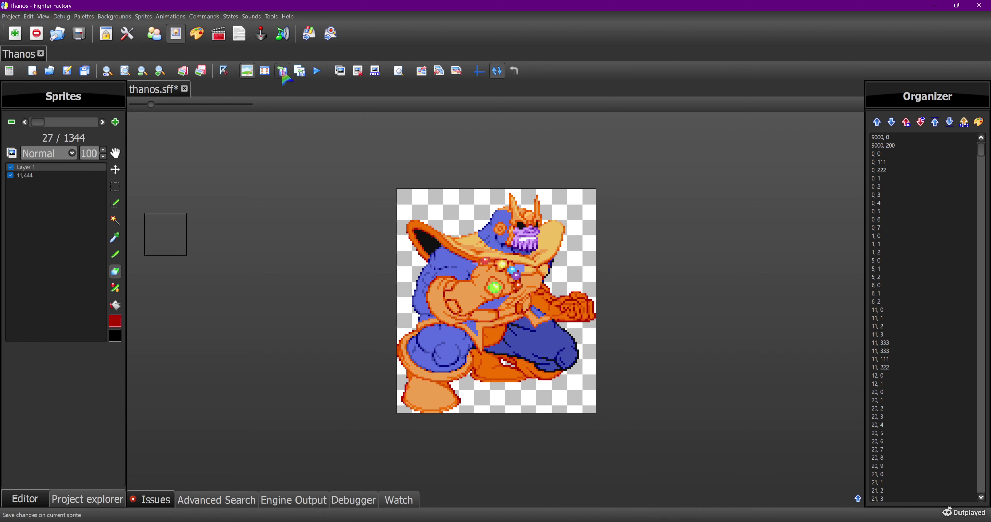
{"action": "left_click", "coordinate": [248, 72]}
{"action": "left_click", "coordinate": [248, 71]}
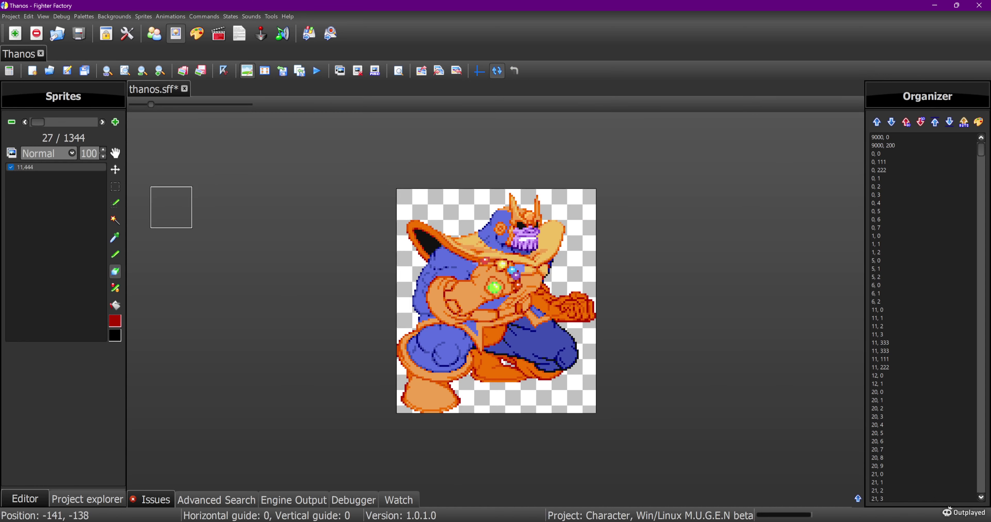
Step: Copy the rectangular area around Thanos's torso and gauntlet to a new layer and nudge it slightly left
{"action": "left_click", "coordinate": [115, 187]}
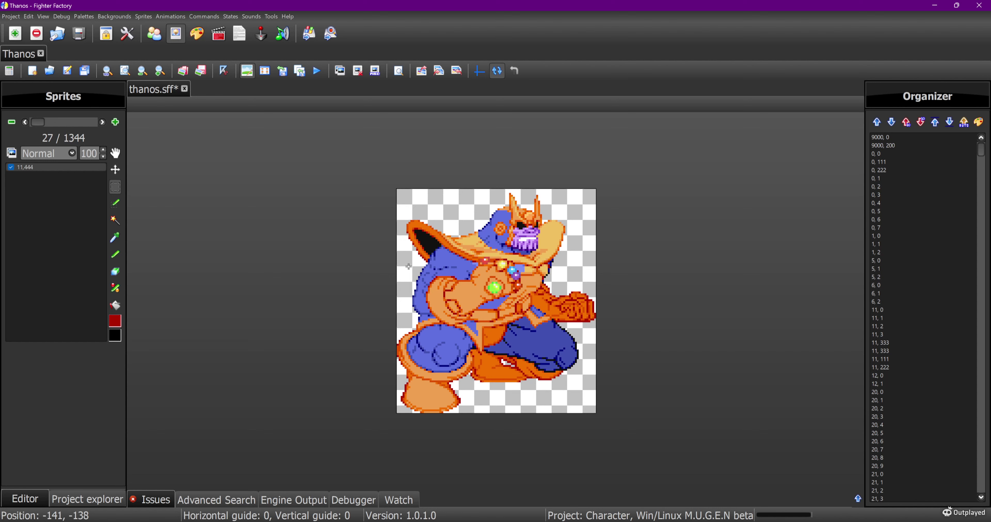
{"action": "left_click_drag", "start_coordinate": [408, 266], "coordinate": [461, 299]}
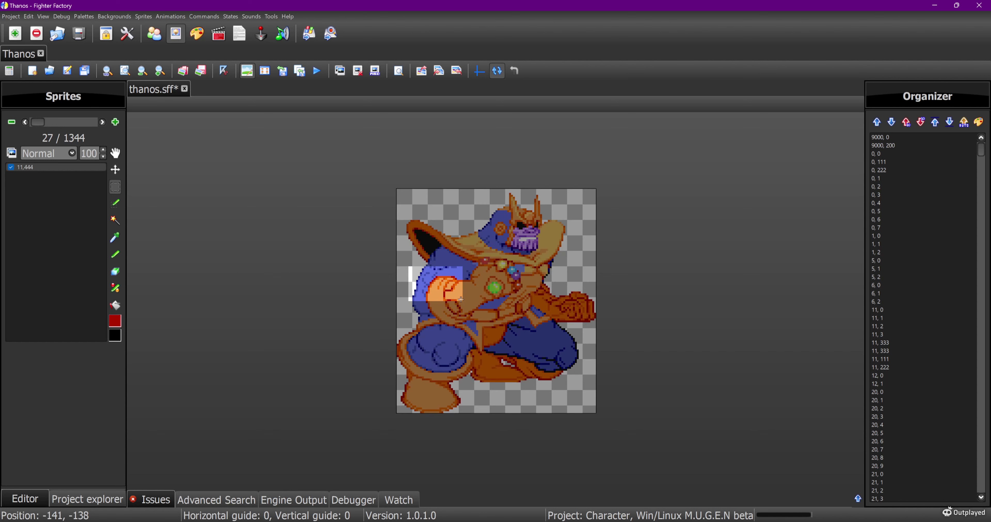
{"action": "left_click_drag", "start_coordinate": [408, 255], "coordinate": [524, 328]}
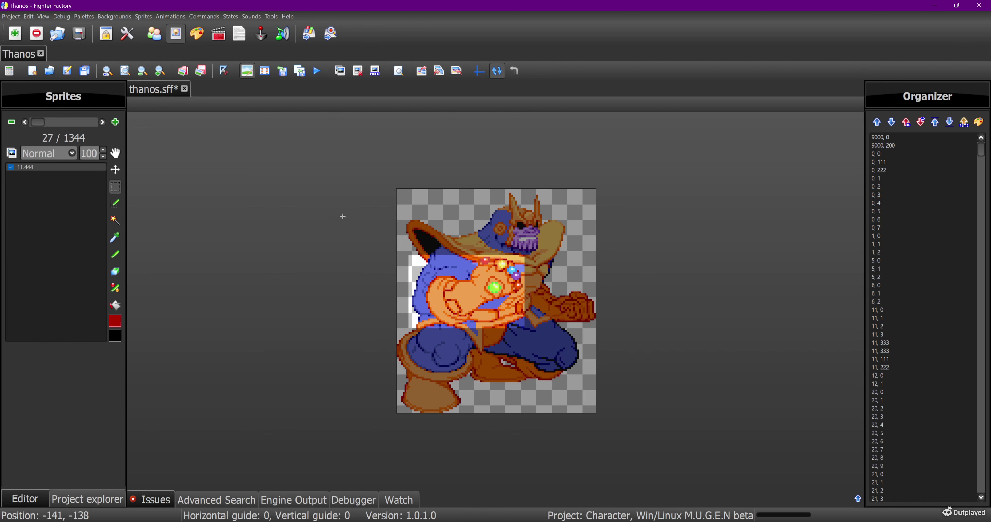
{"action": "key", "text": "v"}
{"action": "key", "text": "Left"}
{"action": "key", "text": "Left"}
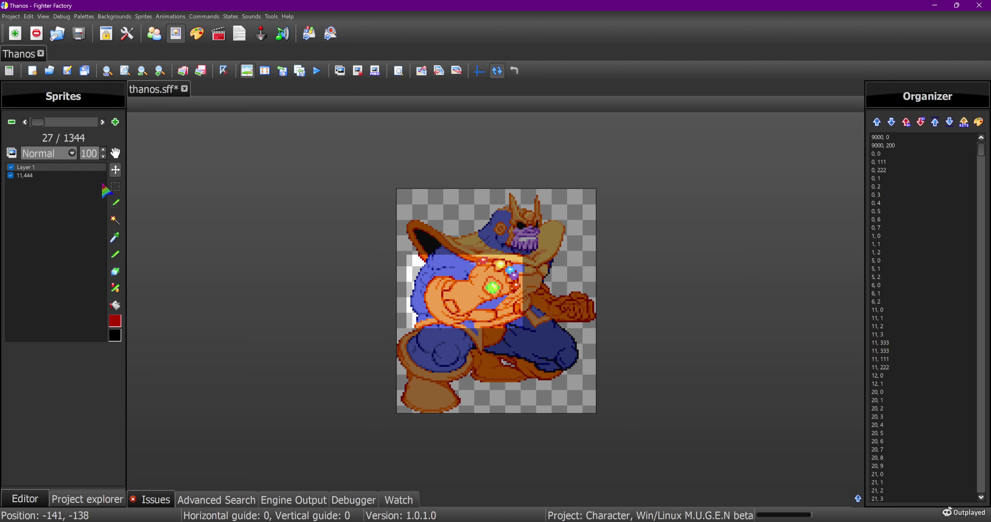
Step: Clear the selection and erase the shifted torso layer's excess around the cape, collar and chest
{"action": "left_click", "coordinate": [115, 187]}
{"action": "left_click", "coordinate": [233, 206]}
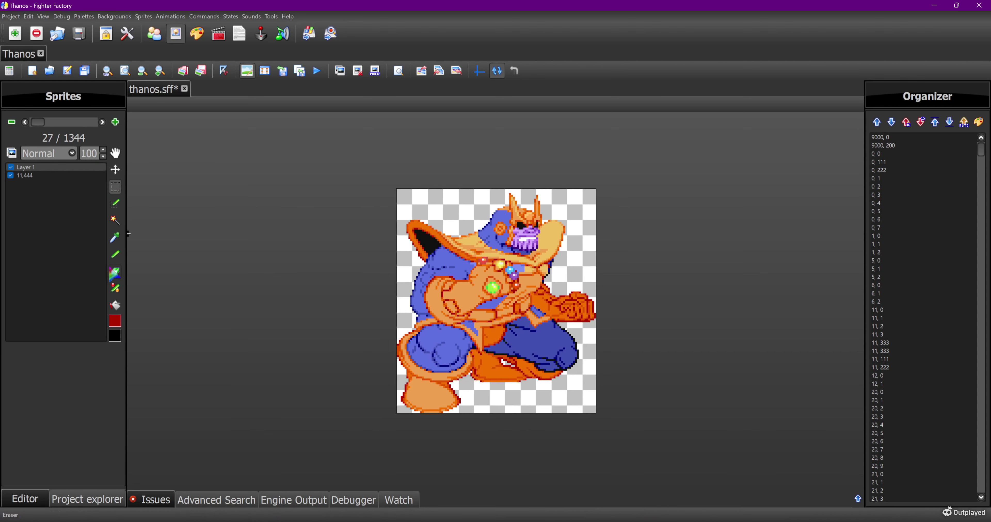
{"action": "left_click", "coordinate": [115, 272]}
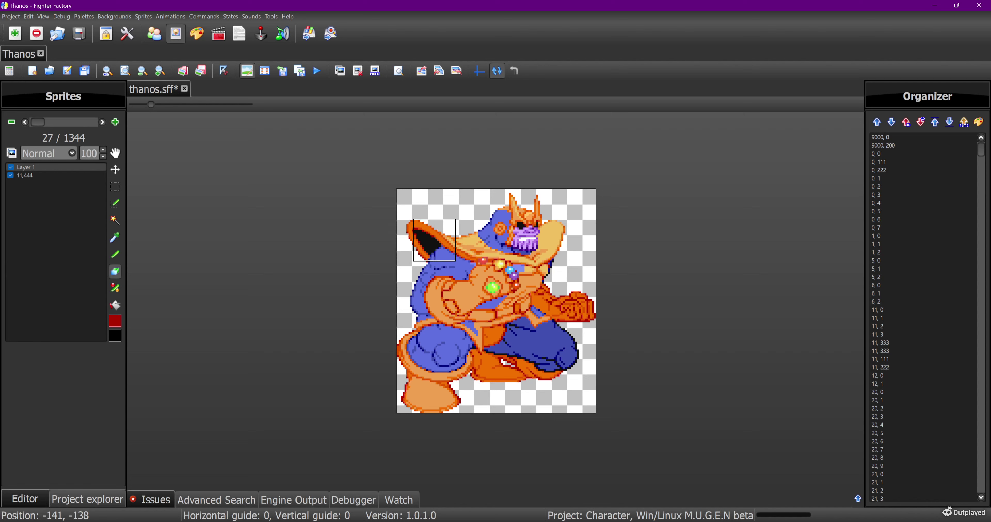
{"action": "key", "text": "Left"}
{"action": "key", "text": "Left"}
{"action": "key", "text": "Down"}
{"action": "key", "text": "Down"}
{"action": "key", "text": "Down"}
{"action": "key", "text": "Down"}
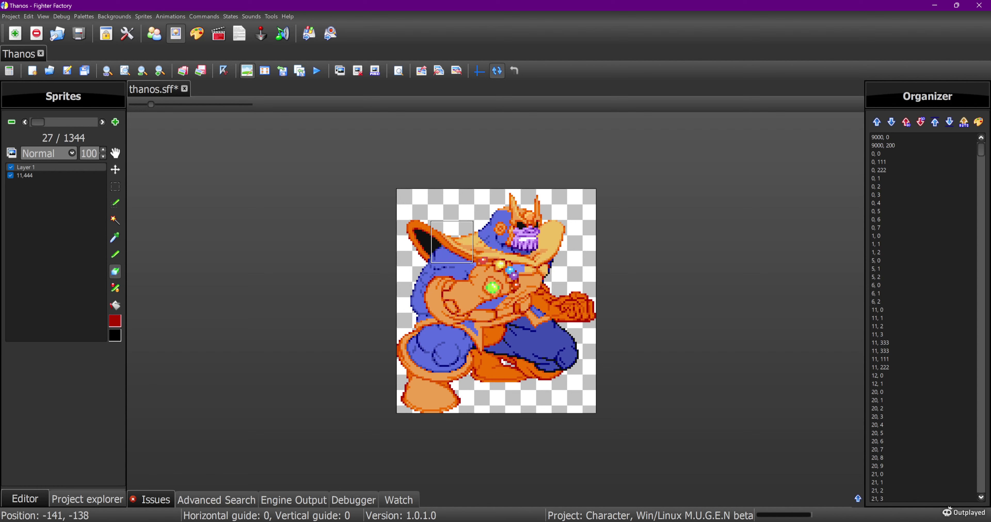
{"action": "key", "text": "Up"}
{"action": "key", "text": "Up"}
{"action": "key", "text": "Up"}
{"action": "key", "text": "Up"}
{"action": "key", "text": "Up"}
{"action": "key", "text": "Up"}
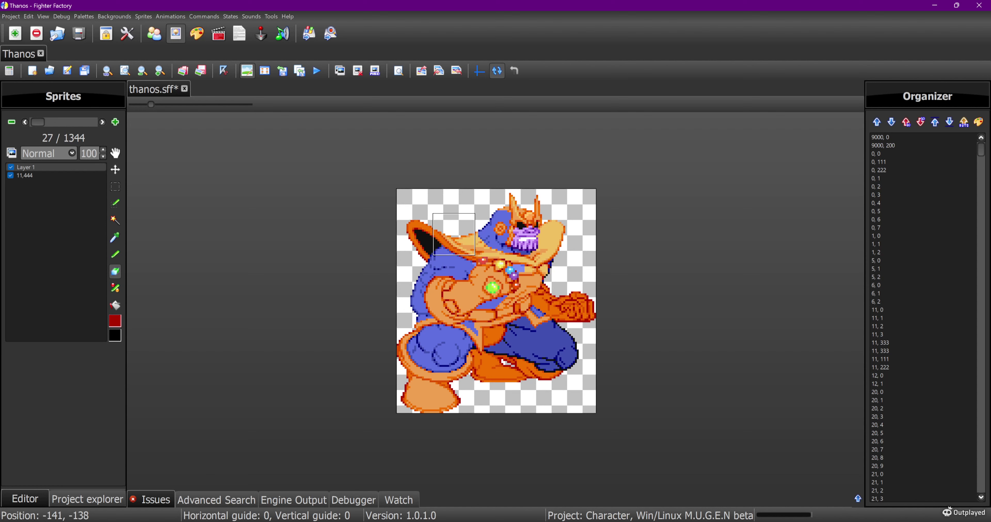
{"action": "key", "text": "Right"}
{"action": "key", "text": "Right"}
{"action": "key", "text": "Right"}
{"action": "key", "text": "Right"}
{"action": "key", "text": "Right"}
{"action": "key", "text": "Right"}
{"action": "key", "text": "Right"}
{"action": "key", "text": "Right"}
{"action": "key", "text": "Right"}
{"action": "key", "text": "Right"}
{"action": "key", "text": "Right"}
{"action": "key", "text": "Right"}
{"action": "key", "text": "Right"}
{"action": "key", "text": "Right"}
{"action": "key", "text": "Right"}
{"action": "key", "text": "Right"}
{"action": "key", "text": "Right"}
{"action": "key", "text": "Right"}
{"action": "key", "text": "Right"}
{"action": "key", "text": "Right"}
{"action": "key", "text": "Down"}
{"action": "key", "text": "Down"}
{"action": "key", "text": "Left"}
{"action": "key", "text": "Left"}
{"action": "key", "text": "Left"}
{"action": "key", "text": "Left"}
{"action": "key", "text": "Left"}
{"action": "key", "text": "Left"}
{"action": "key", "text": "Left"}
{"action": "key", "text": "Left"}
{"action": "key", "text": "Left"}
{"action": "key", "text": "Left"}
{"action": "key", "text": "Left"}
{"action": "key", "text": "Left"}
{"action": "key", "text": "Left"}
{"action": "key", "text": "Left"}
{"action": "key", "text": "Left"}
{"action": "key", "text": "Left"}
{"action": "key", "text": "Left"}
{"action": "key", "text": "Left"}
{"action": "key", "text": "Left"}
{"action": "key", "text": "Left"}
{"action": "key", "text": "Right"}
{"action": "key", "text": "Right"}
{"action": "key", "text": "Right"}
{"action": "key", "text": "Right"}
{"action": "key", "text": "Right"}
{"action": "key", "text": "Right"}
{"action": "key", "text": "Right"}
{"action": "key", "text": "Right"}
{"action": "key", "text": "Right"}
{"action": "key", "text": "Right"}
{"action": "key", "text": "Right"}
{"action": "key", "text": "Right"}
{"action": "key", "text": "Right"}
{"action": "key", "text": "Right"}
{"action": "key", "text": "Right"}
{"action": "key", "text": "Right"}
{"action": "key", "text": "Right"}
{"action": "key", "text": "Right"}
{"action": "key", "text": "Right"}
{"action": "key", "text": "Right"}
{"action": "key", "text": "Down"}
{"action": "key", "text": "Down"}
{"action": "key", "text": "Down"}
{"action": "key", "text": "Down"}
{"action": "key", "text": "Down"}
{"action": "key", "text": "Down"}
{"action": "key", "text": "Right"}
{"action": "key", "text": "Right"}
{"action": "key", "text": "Right"}
{"action": "key", "text": "Right"}
{"action": "key", "text": "Left"}
{"action": "key", "text": "Right"}
{"action": "key", "text": "Right"}
{"action": "key", "text": "Right"}
{"action": "key", "text": "Right"}
{"action": "key", "text": "Down"}
{"action": "key", "text": "Down"}
{"action": "key", "text": "Down"}
{"action": "key", "text": "Down"}
{"action": "key", "text": "Down"}
{"action": "key", "text": "Down"}
{"action": "key", "text": "Down"}
{"action": "key", "text": "Down"}
{"action": "key", "text": "Down"}
{"action": "key", "text": "Down"}
{"action": "key", "text": "Down"}
{"action": "key", "text": "Down"}
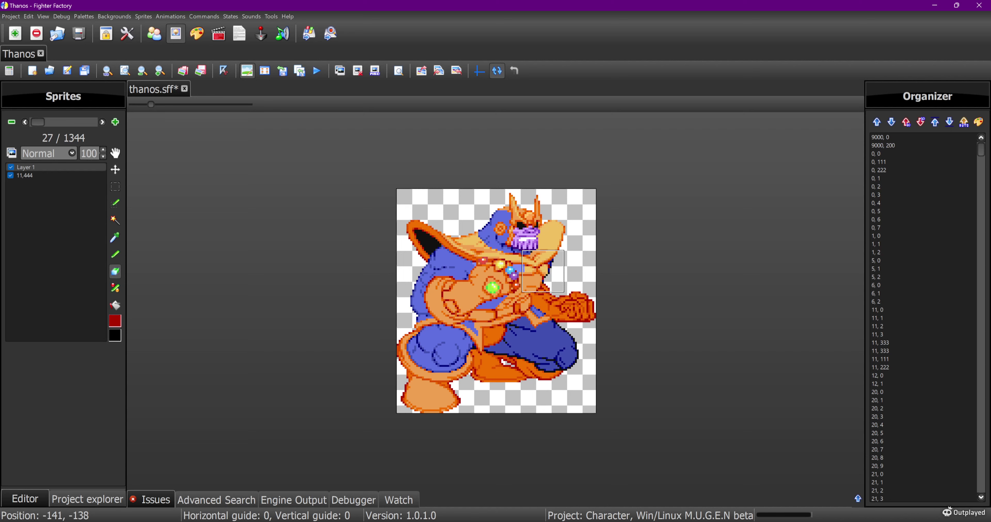
Step: Hide and show Layer 1 to compare the shifted torso with the original sprite beneath
{"action": "left_click", "coordinate": [20, 175]}
{"action": "left_click", "coordinate": [10, 167]}
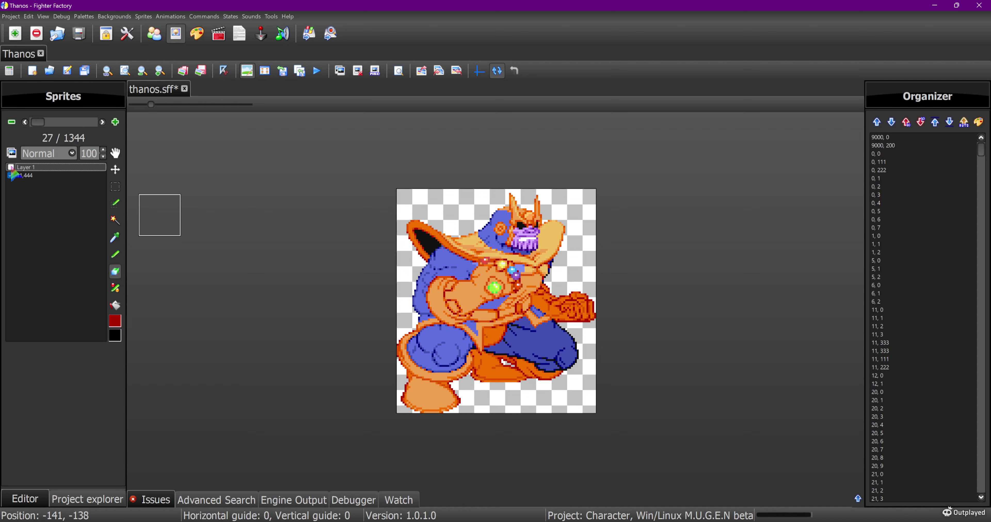
{"action": "left_click", "coordinate": [10, 167]}
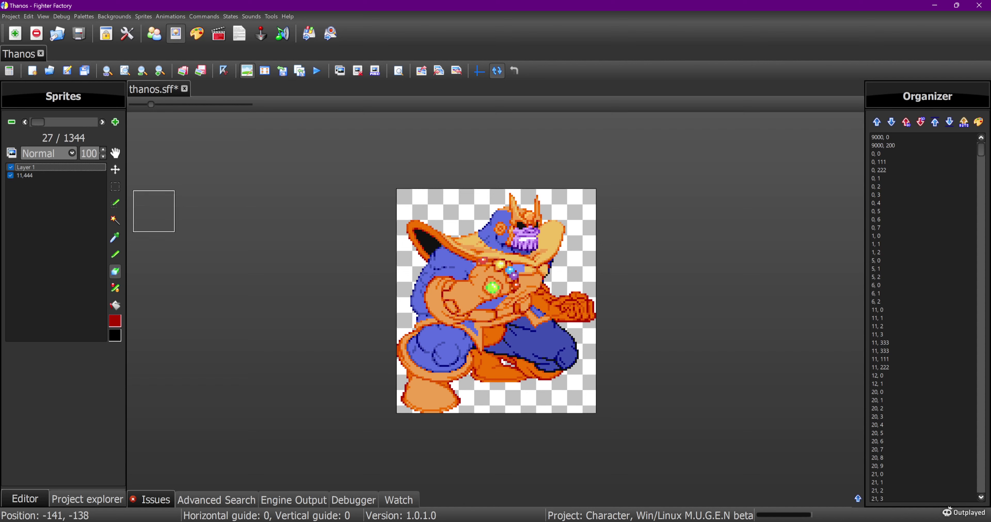
Step: Erase the shifted torso layer's excess beside the chest and down around the rear forearm and waist
{"action": "left_click_drag", "start_coordinate": [159, 215], "coordinate": [552, 276]}
{"action": "key", "text": "Left"}
{"action": "key", "text": "Left"}
{"action": "key", "text": "Left"}
{"action": "key", "text": "Left"}
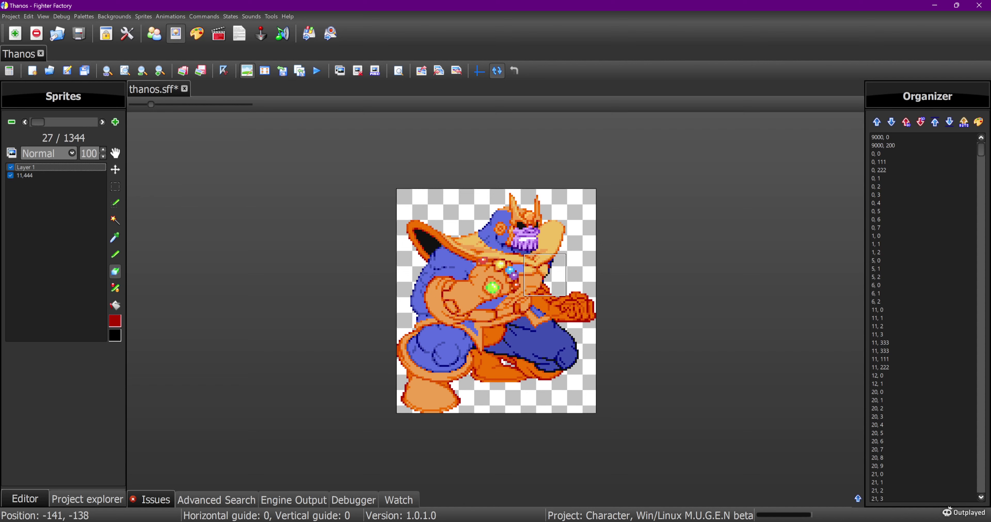
{"action": "key", "text": "Down"}
{"action": "key", "text": "Down"}
{"action": "key", "text": "Down"}
{"action": "key", "text": "Left"}
{"action": "key", "text": "Down"}
{"action": "key", "text": "Down"}
{"action": "key", "text": "Down"}
{"action": "key", "text": "Down"}
{"action": "key", "text": "Down"}
{"action": "key", "text": "Down"}
{"action": "key", "text": "Down"}
{"action": "key", "text": "Down"}
{"action": "key", "text": "Down"}
{"action": "key", "text": "Down"}
{"action": "key", "text": "Down"}
{"action": "key", "text": "Down"}
{"action": "key", "text": "Down"}
{"action": "key", "text": "Down"}
{"action": "key", "text": "Down"}
{"action": "key", "text": "Down"}
{"action": "key", "text": "Down"}
{"action": "key", "text": "Down"}
{"action": "key", "text": "Down"}
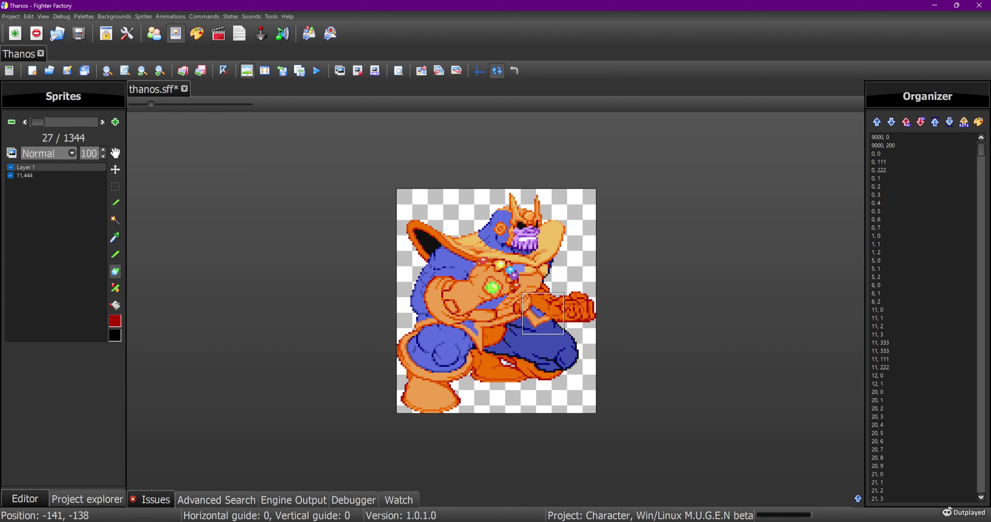
{"action": "key", "text": "Left"}
{"action": "key", "text": "Left"}
{"action": "key", "text": "Left"}
{"action": "key", "text": "Left"}
{"action": "key", "text": "Left"}
{"action": "key", "text": "Left"}
{"action": "key", "text": "Left"}
{"action": "key", "text": "Left"}
{"action": "key", "text": "Left"}
{"action": "key", "text": "Down"}
{"action": "key", "text": "Down"}
{"action": "key", "text": "Down"}
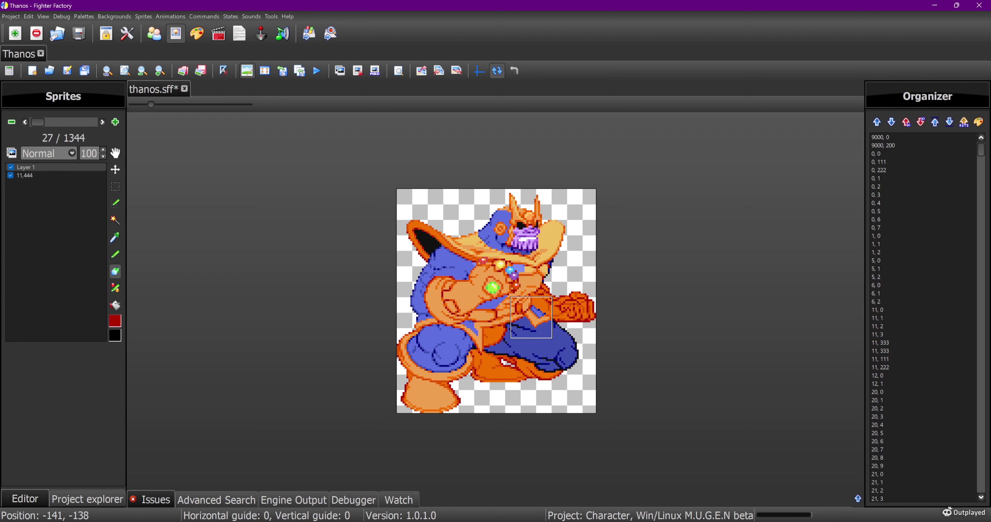
{"action": "key", "text": "Left"}
{"action": "key", "text": "Left"}
{"action": "key", "text": "Left"}
{"action": "key", "text": "Left"}
{"action": "key", "text": "Left"}
{"action": "key", "text": "Left"}
{"action": "key", "text": "Down"}
{"action": "key", "text": "Down"}
{"action": "key", "text": "Down"}
{"action": "key", "text": "Down"}
{"action": "key", "text": "Down"}
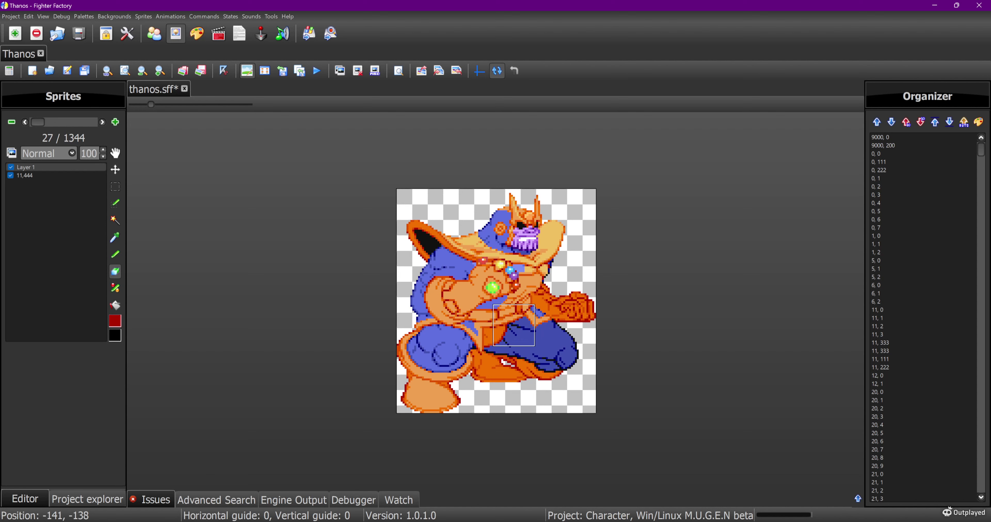
Step: Erase the shifted torso layer's excess below the belt, from the bent knee across the groin to the front thigh
{"action": "key", "text": "Left"}
{"action": "key", "text": "Left"}
{"action": "key", "text": "Left"}
{"action": "key", "text": "Left"}
{"action": "key", "text": "Left"}
{"action": "key", "text": "Left"}
{"action": "key", "text": "Left"}
{"action": "key", "text": "Left"}
{"action": "key", "text": "Left"}
{"action": "key", "text": "Left"}
{"action": "key", "text": "Left"}
{"action": "key", "text": "Left"}
{"action": "key", "text": "Down"}
{"action": "key", "text": "Down"}
{"action": "key", "text": "Down"}
{"action": "key", "text": "Left"}
{"action": "key", "text": "Left"}
{"action": "key", "text": "Left"}
{"action": "key", "text": "Left"}
{"action": "key", "text": "Left"}
{"action": "key", "text": "Down"}
{"action": "key", "text": "Down"}
{"action": "key", "text": "Down"}
{"action": "key", "text": "Down"}
{"action": "key", "text": "Down"}
{"action": "key", "text": "Left"}
{"action": "key", "text": "Down"}
{"action": "key", "text": "Down"}
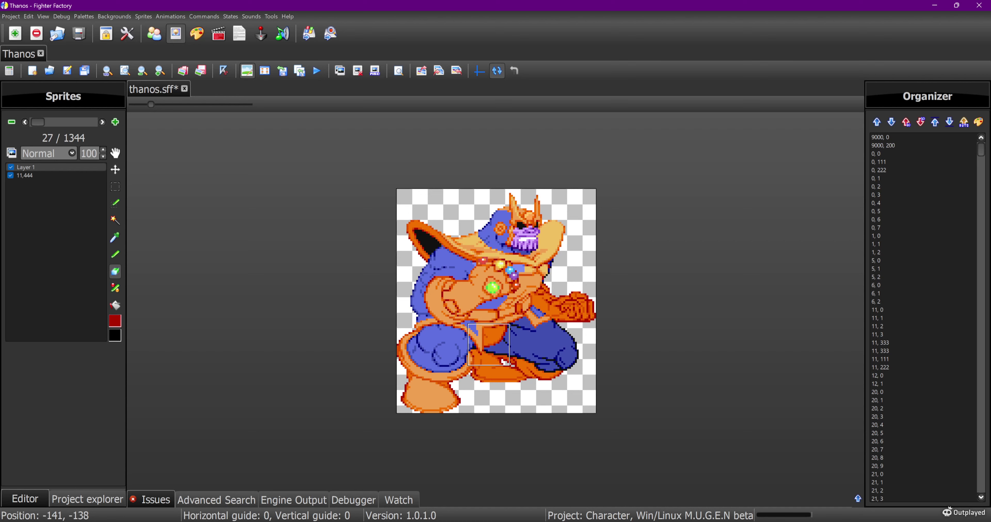
{"action": "key", "text": "Left"}
{"action": "key", "text": "Left"}
{"action": "key", "text": "Left"}
{"action": "key", "text": "Left"}
{"action": "key", "text": "Left"}
{"action": "key", "text": "Down"}
{"action": "key", "text": "Down"}
{"action": "key", "text": "Left"}
{"action": "key", "text": "Left"}
{"action": "key", "text": "Left"}
{"action": "key", "text": "Left"}
{"action": "key", "text": "Left"}
{"action": "key", "text": "Left"}
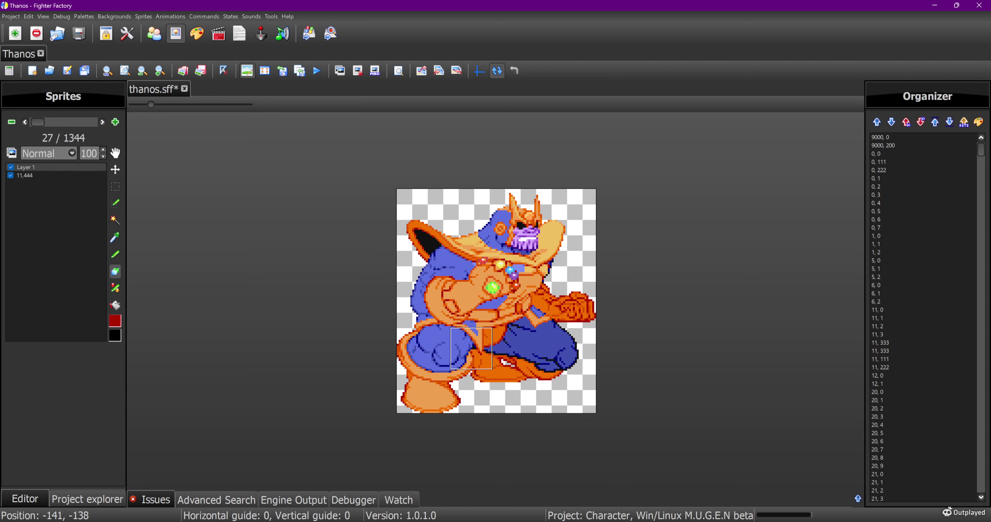
{"action": "key", "text": "Right"}
{"action": "key", "text": "Right"}
{"action": "key", "text": "Up"}
{"action": "key", "text": "Up"}
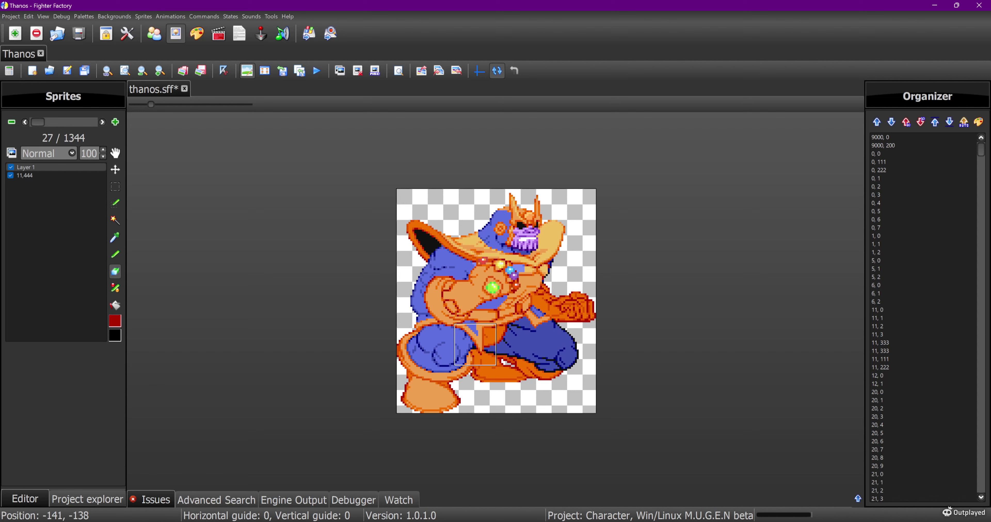
{"action": "key", "text": "Right"}
{"action": "key", "text": "Right"}
{"action": "key", "text": "Right"}
{"action": "key", "text": "Right"}
{"action": "key", "text": "Down"}
{"action": "key", "text": "Down"}
{"action": "key", "text": "Down"}
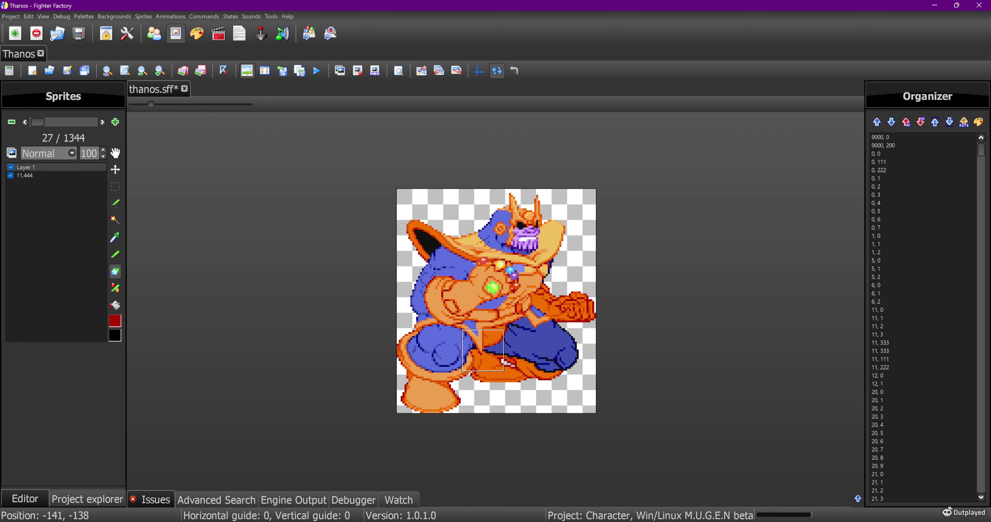
{"action": "key", "text": "Left"}
{"action": "key", "text": "Left"}
{"action": "key", "text": "Left"}
{"action": "key", "text": "Left"}
{"action": "key", "text": "Left"}
{"action": "key", "text": "Left"}
{"action": "key", "text": "Left"}
{"action": "key", "text": "Left"}
{"action": "key", "text": "Left"}
{"action": "key", "text": "Left"}
{"action": "key", "text": "Left"}
{"action": "key", "text": "Left"}
{"action": "key", "text": "Up"}
{"action": "key", "text": "Left"}
{"action": "key", "text": "Left"}
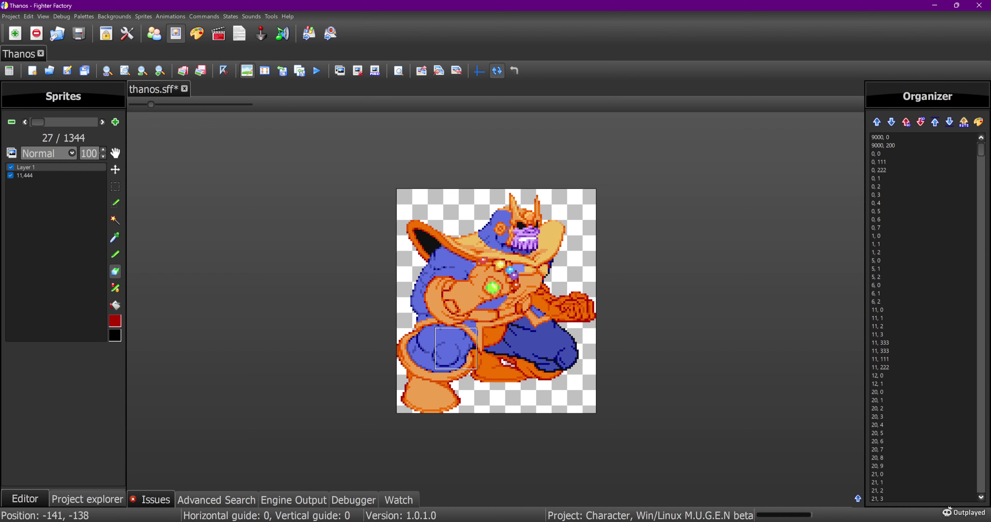
{"action": "key", "text": "Left"}
{"action": "key", "text": "Left"}
{"action": "key", "text": "Left"}
{"action": "key", "text": "Down"}
{"action": "key", "text": "Right"}
{"action": "key", "text": "Right"}
{"action": "key", "text": "Right"}
{"action": "key", "text": "Right"}
{"action": "key", "text": "Right"}
{"action": "key", "text": "Right"}
{"action": "key", "text": "Right"}
{"action": "key", "text": "Right"}
{"action": "key", "text": "Right"}
{"action": "key", "text": "Right"}
{"action": "key", "text": "Right"}
{"action": "key", "text": "Right"}
{"action": "key", "text": "Down"}
{"action": "key", "text": "Right"}
{"action": "key", "text": "Right"}
{"action": "key", "text": "Right"}
{"action": "key", "text": "Right"}
{"action": "key", "text": "Right"}
{"action": "key", "text": "Right"}
{"action": "key", "text": "Right"}
{"action": "key", "text": "Right"}
{"action": "key", "text": "Down"}
{"action": "key", "text": "Down"}
{"action": "key", "text": "Left"}
{"action": "key", "text": "Left"}
{"action": "key", "text": "Left"}
{"action": "key", "text": "Left"}
{"action": "key", "text": "Left"}
{"action": "key", "text": "Left"}
{"action": "key", "text": "Left"}
{"action": "key", "text": "Left"}
{"action": "key", "text": "Left"}
{"action": "key", "text": "Left"}
{"action": "key", "text": "Left"}
{"action": "key", "text": "Left"}
{"action": "key", "text": "Left"}
{"action": "key", "text": "Left"}
{"action": "key", "text": "Left"}
{"action": "key", "text": "Left"}
{"action": "key", "text": "Left"}
{"action": "key", "text": "Left"}
{"action": "key", "text": "Left"}
{"action": "key", "text": "Left"}
{"action": "key", "text": "Up"}
{"action": "key", "text": "Up"}
{"action": "key", "text": "Up"}
{"action": "key", "text": "Up"}
{"action": "key", "text": "Up"}
{"action": "key", "text": "Up"}
{"action": "key", "text": "Up"}
{"action": "key", "text": "Up"}
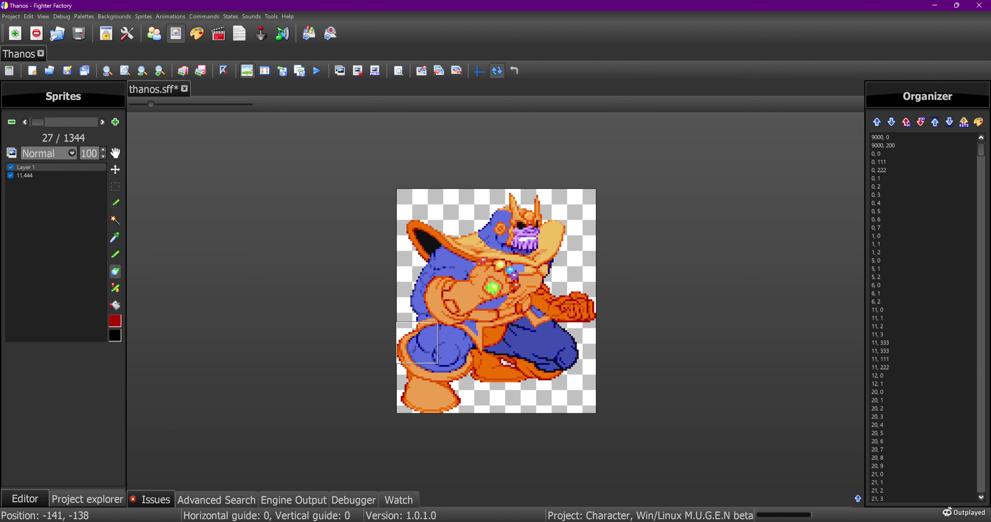
{"action": "key", "text": "Left"}
{"action": "key", "text": "Left"}
{"action": "key", "text": "Left"}
{"action": "key", "text": "Left"}
{"action": "key", "text": "Up"}
{"action": "key", "text": "Up"}
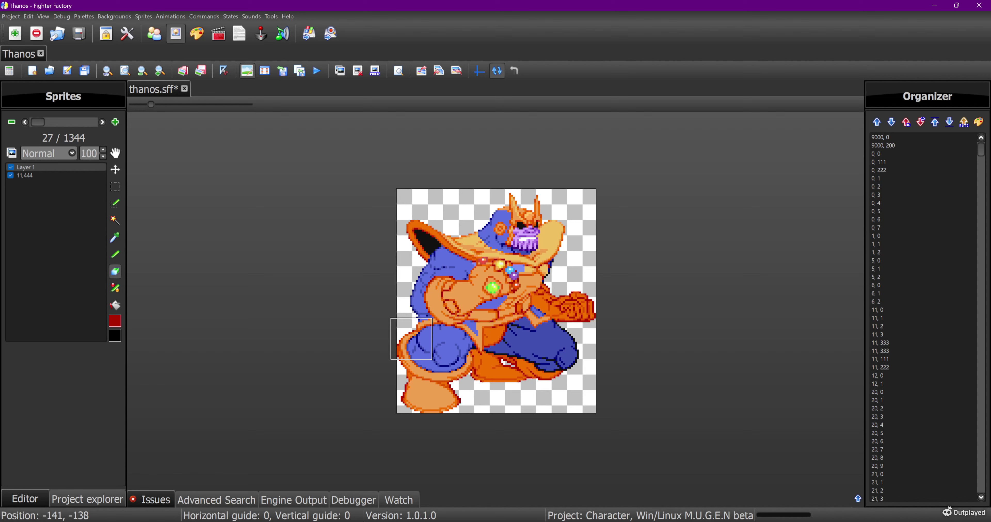
{"action": "key", "text": "Left"}
{"action": "key", "text": "Up"}
{"action": "key", "text": "Left"}
{"action": "key", "text": "Left"}
{"action": "key", "text": "Left"}
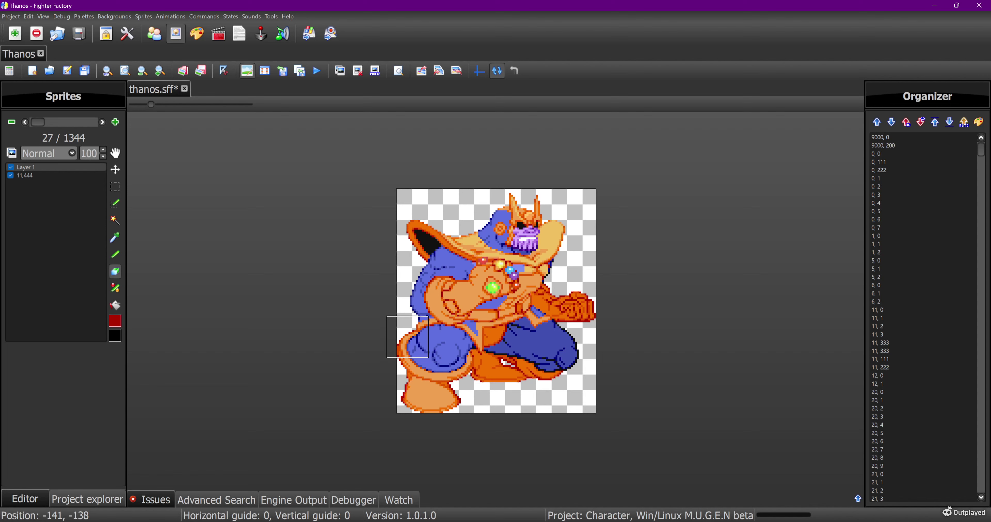
{"action": "key", "text": "Up"}
{"action": "key", "text": "Down"}
{"action": "key", "text": "Down"}
{"action": "key", "text": "Down"}
{"action": "key", "text": "Down"}
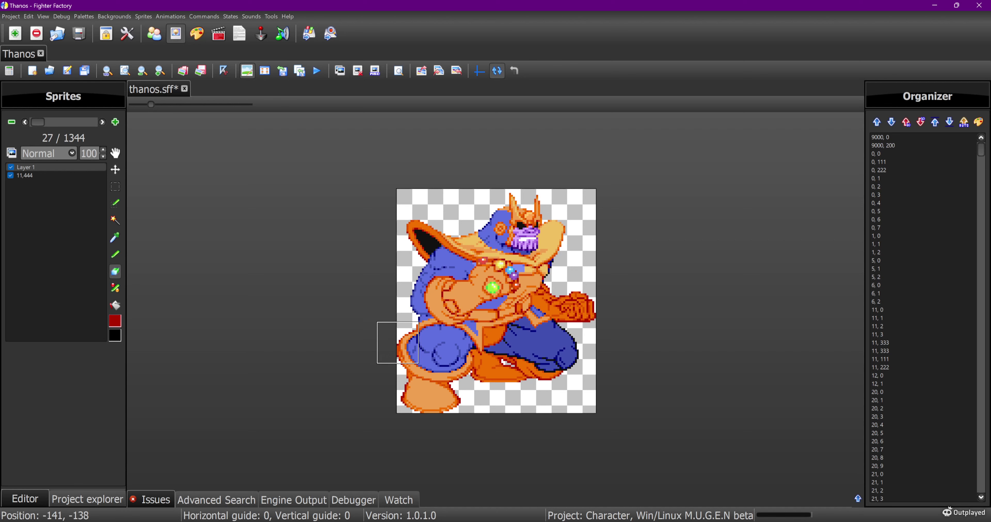
{"action": "key", "text": "Down"}
{"action": "key", "text": "Down"}
{"action": "key", "text": "Down"}
{"action": "key", "text": "Down"}
{"action": "key", "text": "Right"}
{"action": "key", "text": "Right"}
{"action": "key", "text": "Right"}
{"action": "key", "text": "Right"}
{"action": "key", "text": "Right"}
{"action": "key", "text": "Right"}
{"action": "key", "text": "Right"}
{"action": "key", "text": "Right"}
{"action": "key", "text": "Right"}
{"action": "key", "text": "Right"}
{"action": "key", "text": "Right"}
{"action": "key", "text": "Right"}
{"action": "key", "text": "Right"}
{"action": "key", "text": "Right"}
{"action": "key", "text": "Right"}
{"action": "key", "text": "Right"}
{"action": "key", "text": "Right"}
{"action": "key", "text": "Right"}
{"action": "key", "text": "Right"}
{"action": "key", "text": "Right"}
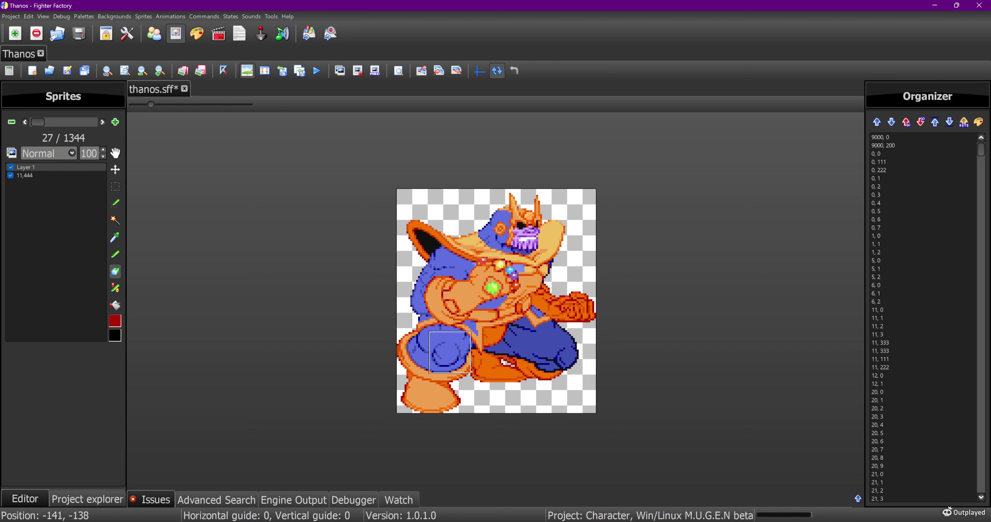
{"action": "left_click_drag", "start_coordinate": [495, 350], "coordinate": [97, 122]}
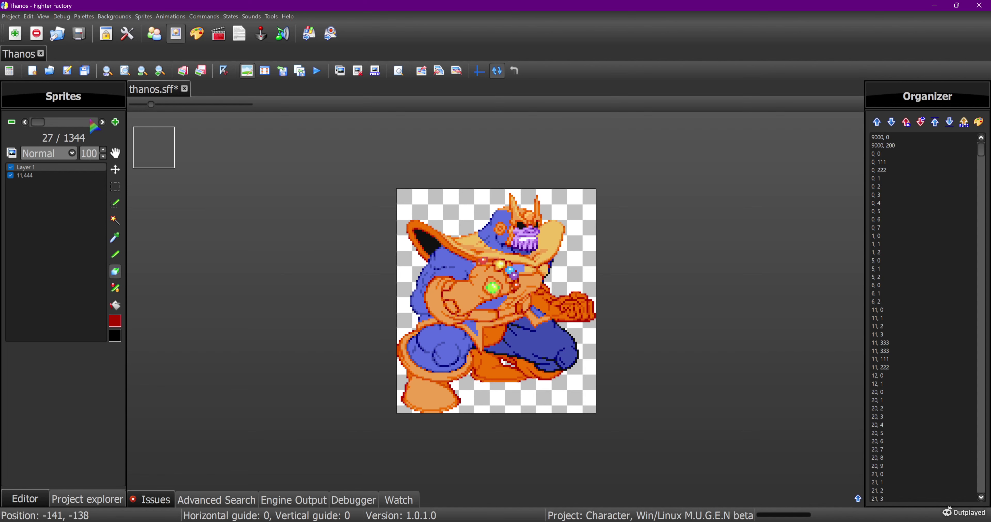
Step: Reduce the eraser's brush size for finer work on the shifted torso layer
{"action": "left_click", "coordinate": [115, 187]}
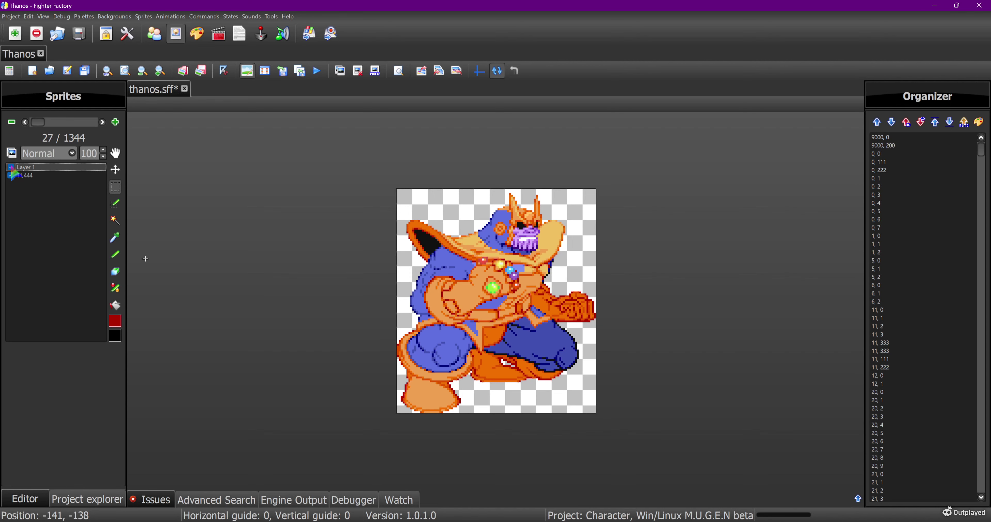
{"action": "left_click", "coordinate": [115, 272]}
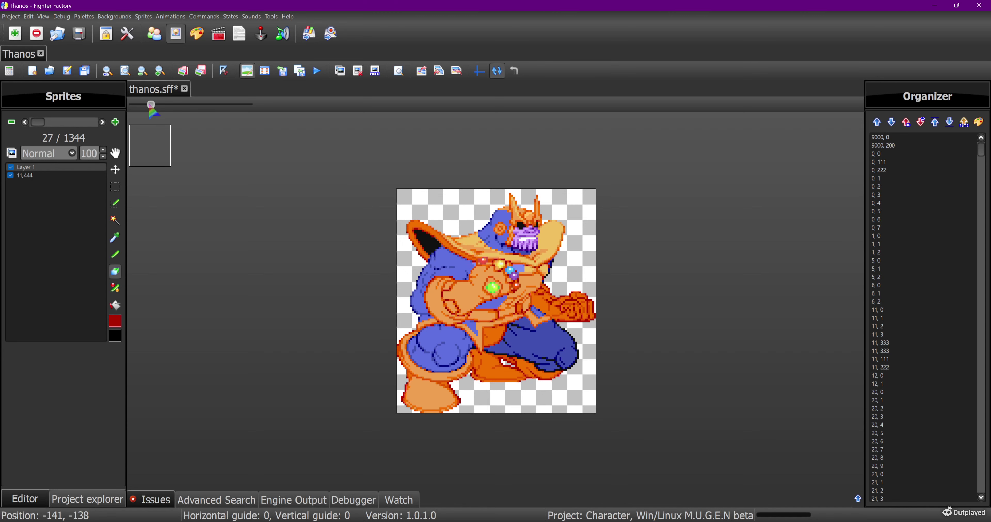
{"action": "left_click_drag", "start_coordinate": [151, 105], "coordinate": [138, 104]}
Step: Hide and show Layer 1 twice to compare the cleaned-up torso shift with the original crouching sprite
{"action": "left_click", "coordinate": [115, 187]}
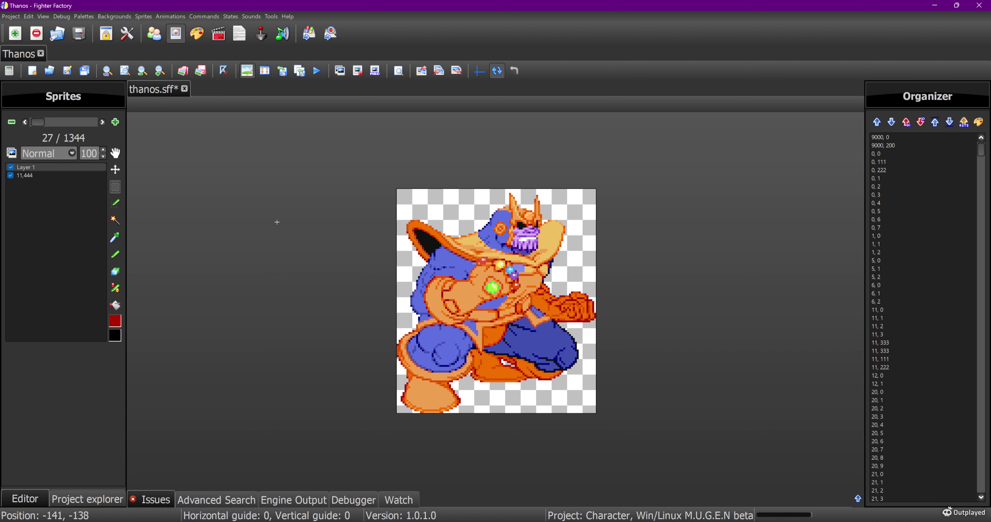
{"action": "left_click", "coordinate": [11, 167]}
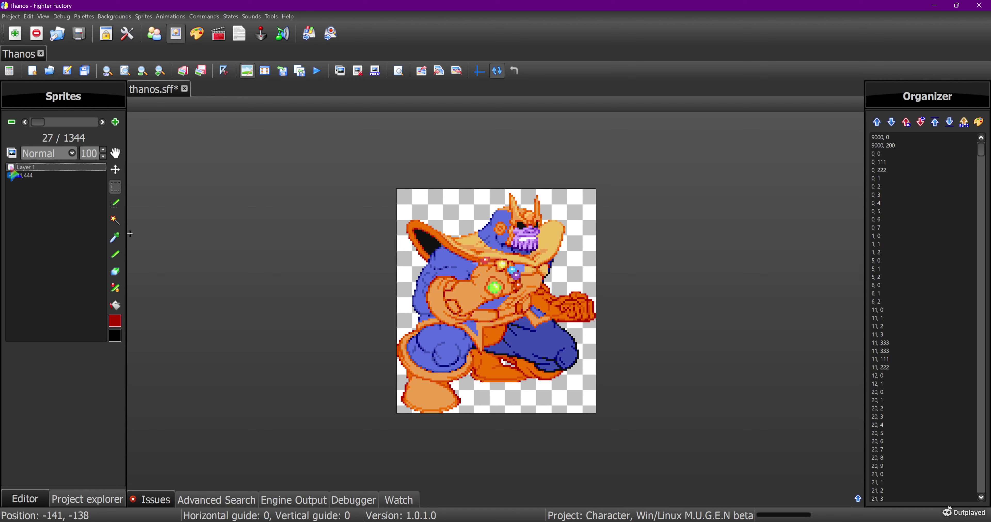
{"action": "left_click", "coordinate": [12, 168]}
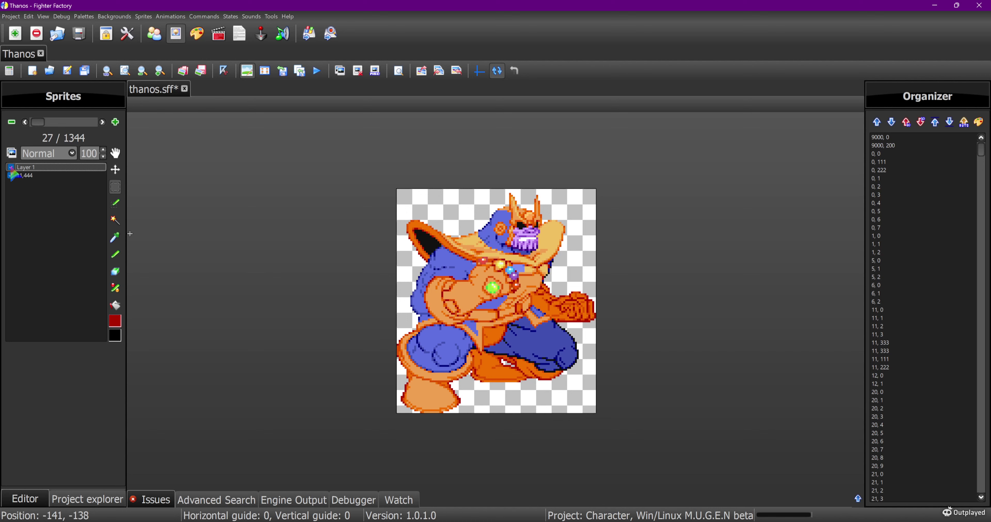
{"action": "left_click", "coordinate": [12, 168]}
{"action": "left_click", "coordinate": [11, 168]}
Step: Apply the shifted torso layer to sprite 11,444 and reopen the sprite for image editing
{"action": "left_click", "coordinate": [115, 272]}
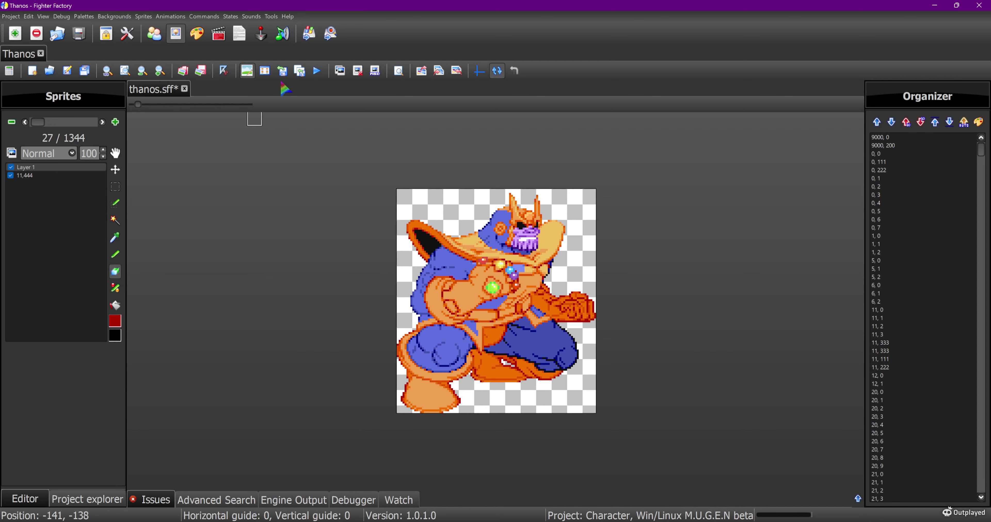
{"action": "left_click", "coordinate": [246, 75]}
{"action": "left_click", "coordinate": [246, 76]}
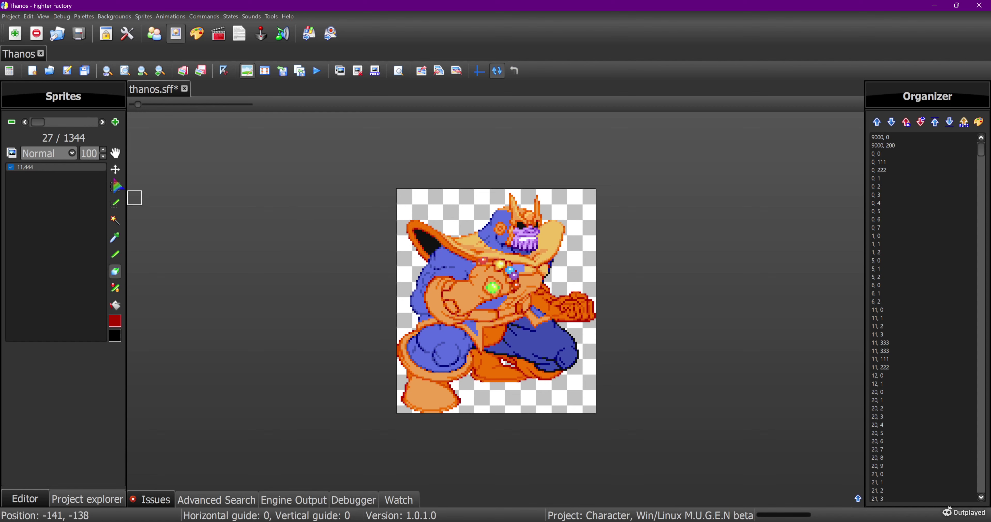
Step: Select the outstretched fist and forearm, paste them as a new layer shifted up one pixel, and clear the selection
{"action": "left_click", "coordinate": [115, 188]}
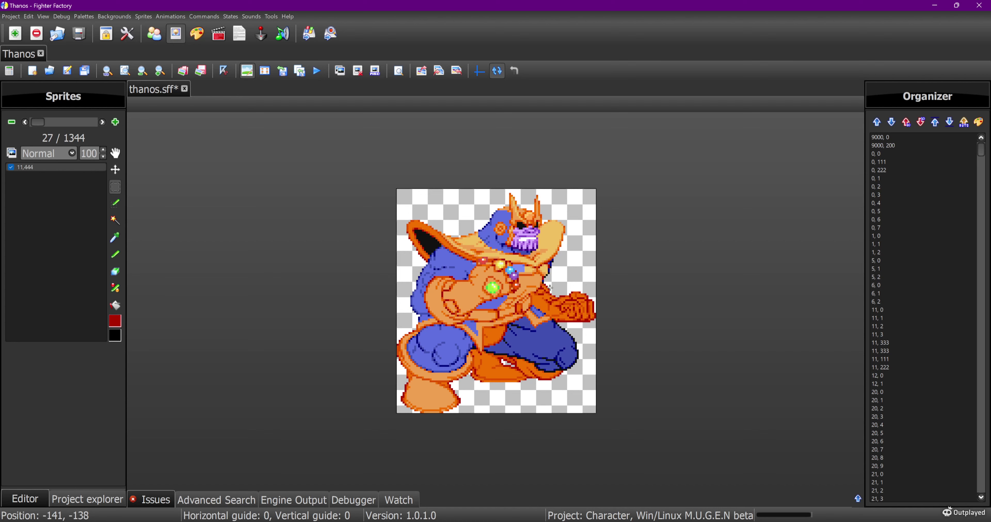
{"action": "left_click_drag", "start_coordinate": [536, 283], "coordinate": [612, 323]}
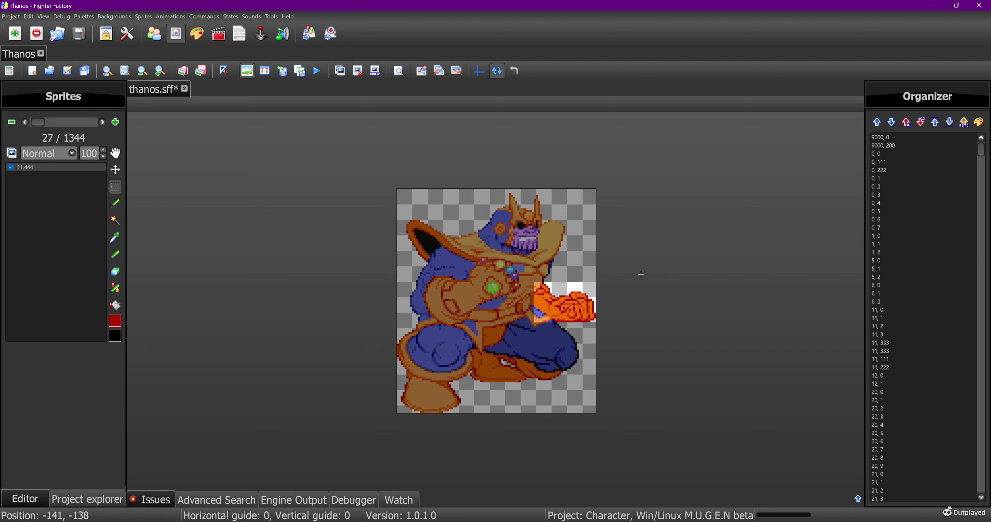
{"action": "key", "text": "ctrl+v"}
{"action": "key", "text": "Up"}
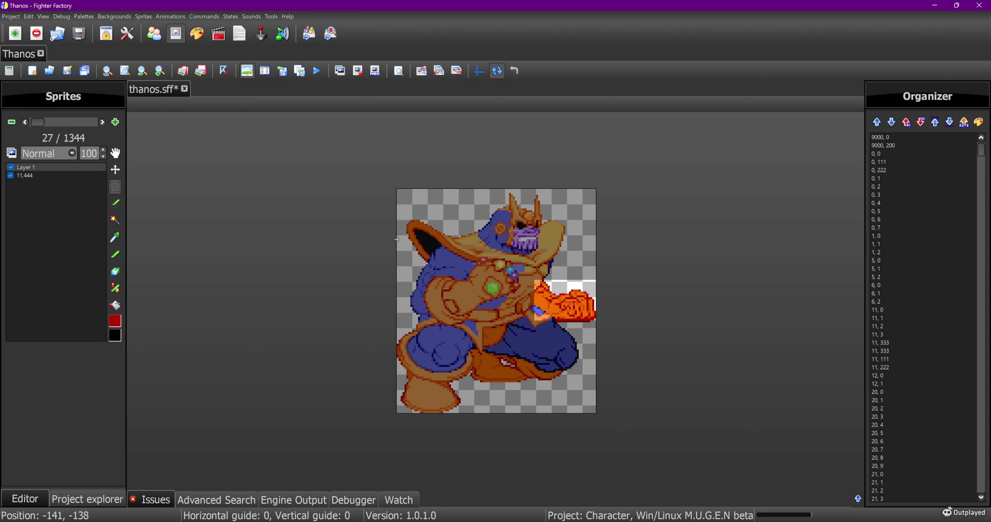
{"action": "left_click", "coordinate": [414, 245]}
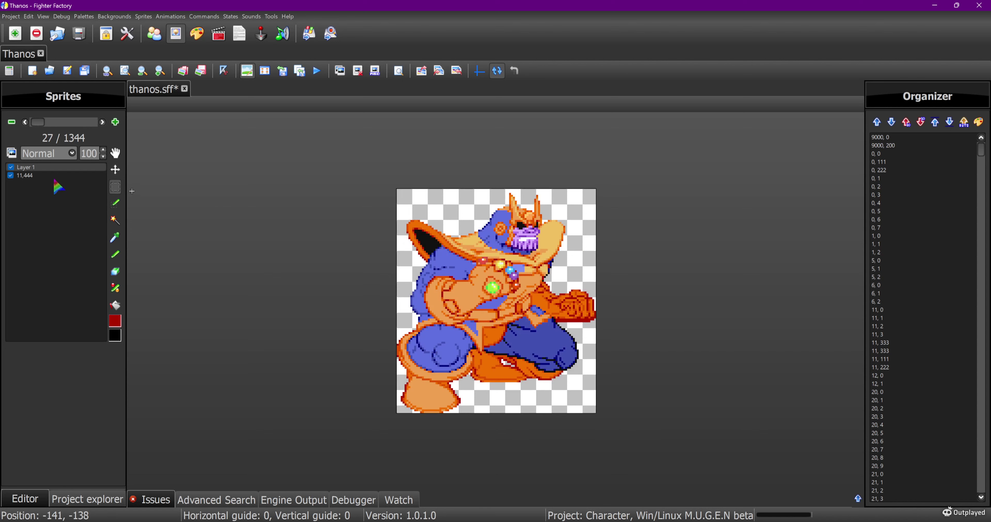
Step: Erase the original fist's leftover pixels from the 11,444 base layer and save the changes to the sprite
{"action": "left_click", "coordinate": [116, 272]}
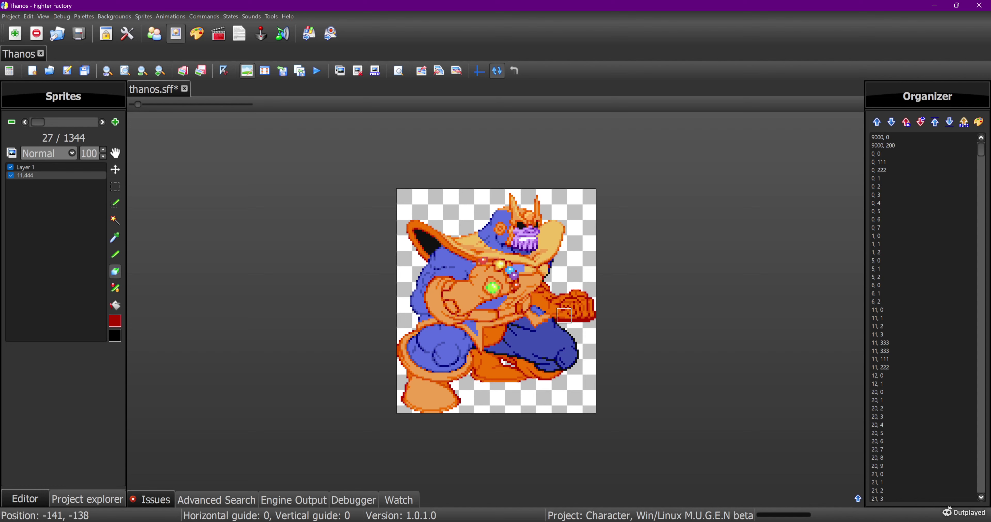
{"action": "mouse_move", "coordinate": [562, 315]}
{"action": "left_mouse_down"}
{"action": "mouse_move", "coordinate": [597, 316]}
{"action": "mouse_move", "coordinate": [596, 295]}
{"action": "left_mouse_up"}
{"action": "left_click", "coordinate": [62, 166]}
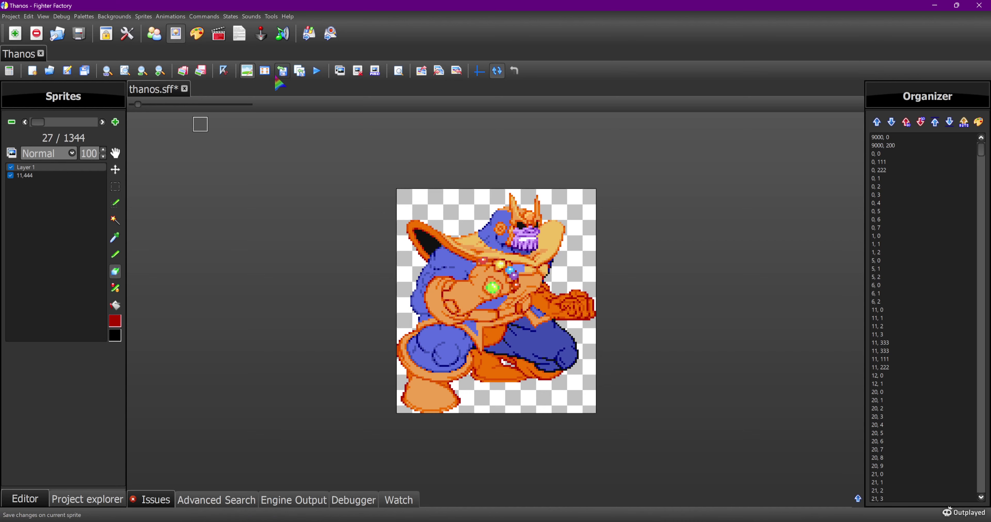
{"action": "left_click", "coordinate": [283, 71]}
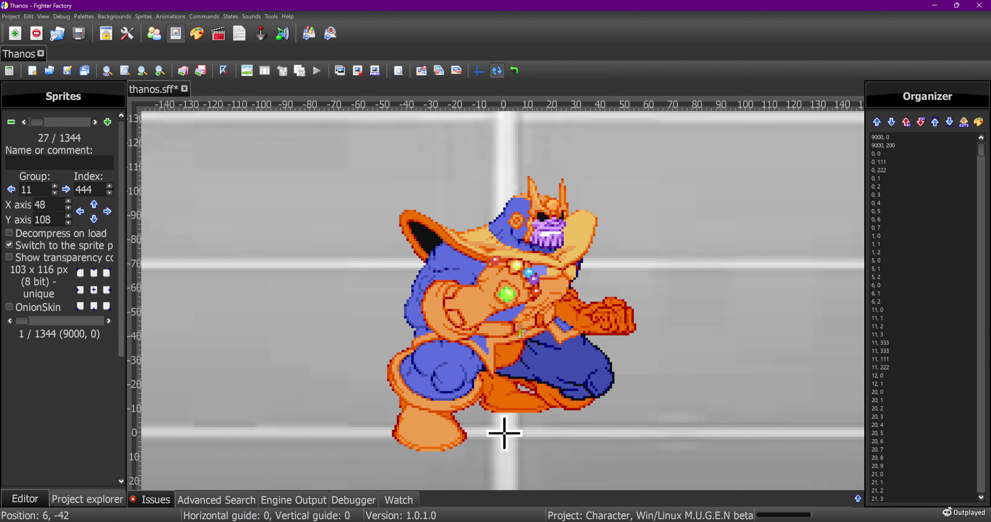
Step: Duplicate sprite 11,444 and set the copy's index to 555
{"action": "left_click", "coordinate": [340, 71]}
{"action": "double_click", "coordinate": [86, 189]}
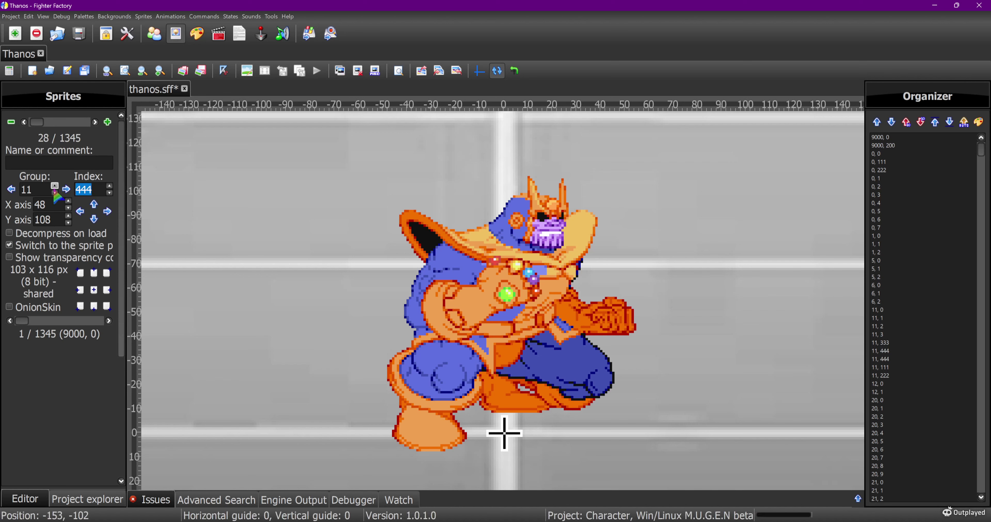
{"action": "type", "text": "555"}
Step: Edit sprite 11,555: copy the head, cape and upper torso to a new layer shifted down one pixel, and clear the selection
{"action": "left_click", "coordinate": [248, 71]}
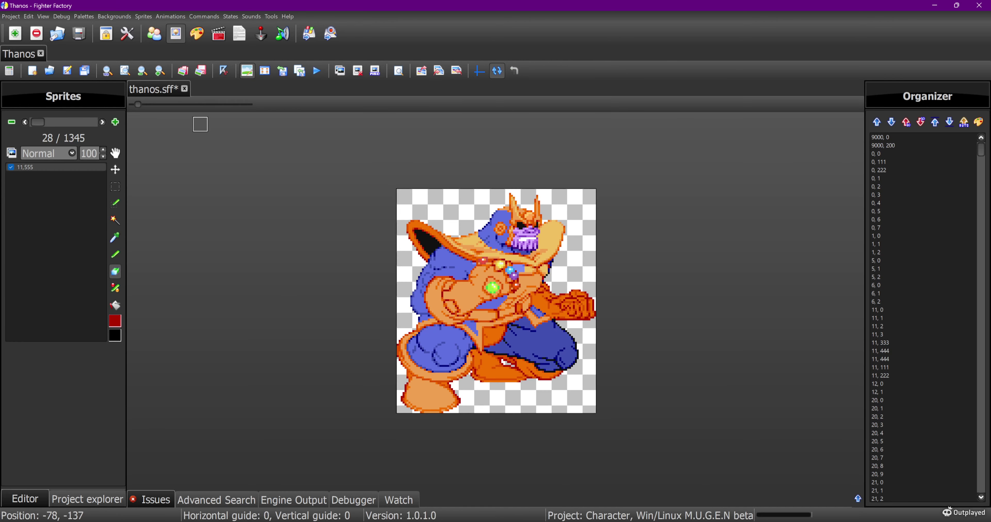
{"action": "left_click", "coordinate": [116, 186]}
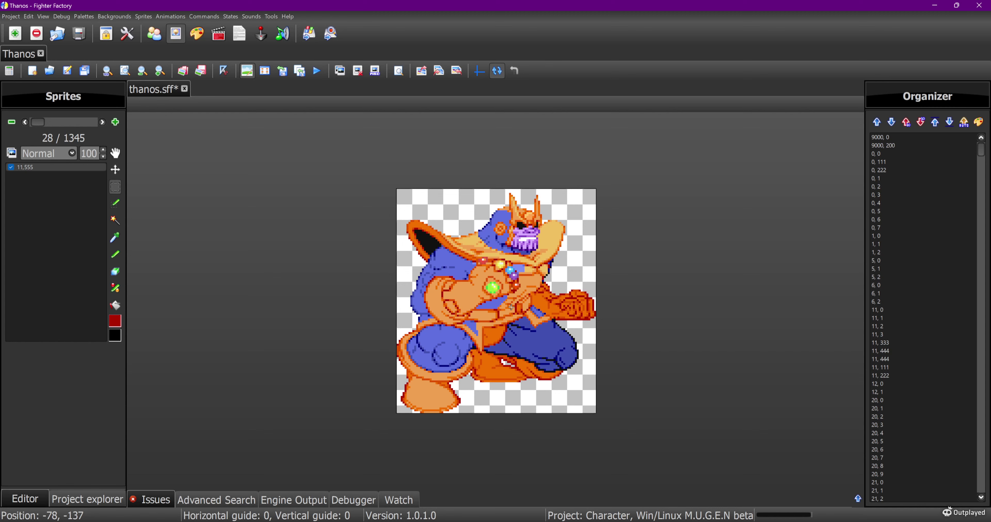
{"action": "left_click_drag", "start_coordinate": [398, 189], "coordinate": [568, 294]}
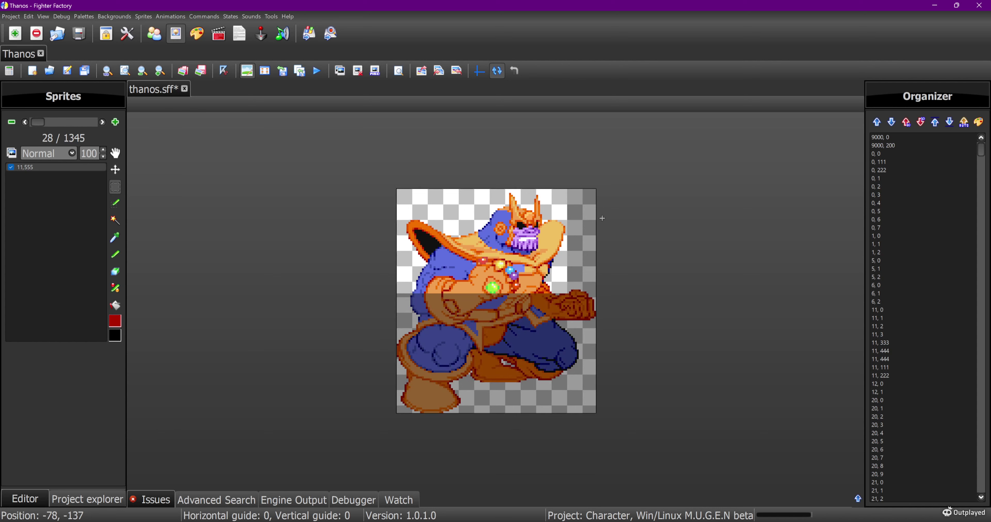
{"action": "key", "text": "ctrl+v"}
{"action": "key", "text": "Down"}
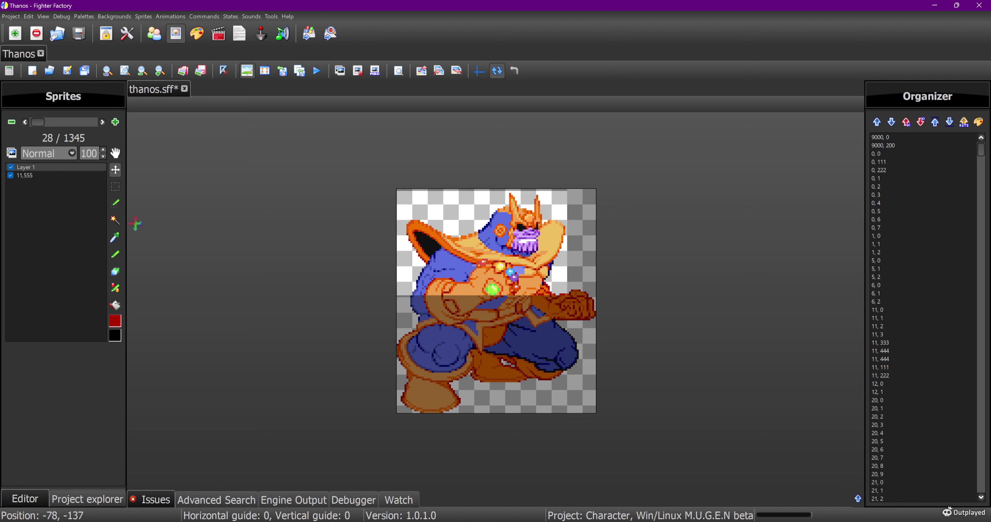
{"action": "left_click", "coordinate": [115, 187]}
{"action": "left_click", "coordinate": [186, 197]}
Step: Enlarge the eraser slightly and erase the shifted layer's excess over the gauntlet, arms and chest, keeping the head and cape
{"action": "left_click", "coordinate": [115, 271]}
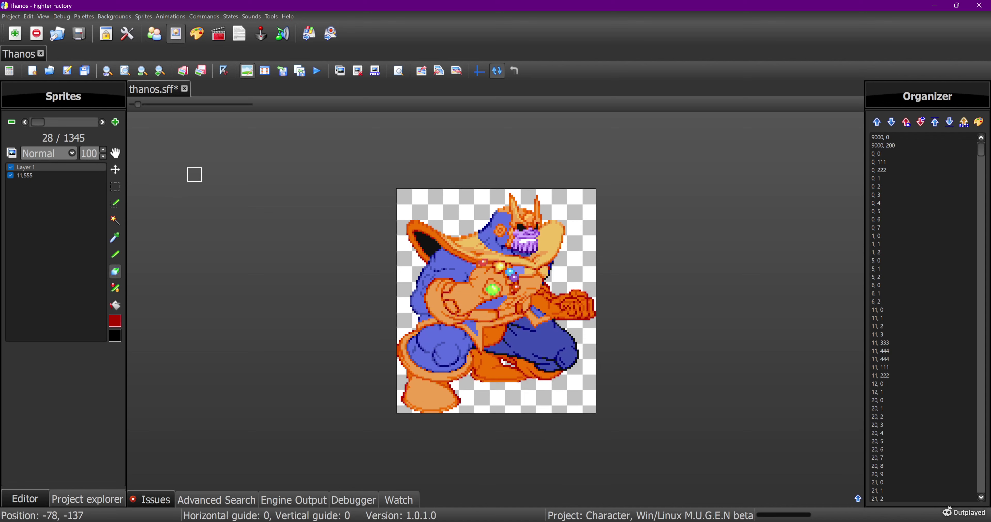
{"action": "left_click_drag", "start_coordinate": [137, 104], "coordinate": [141, 104]}
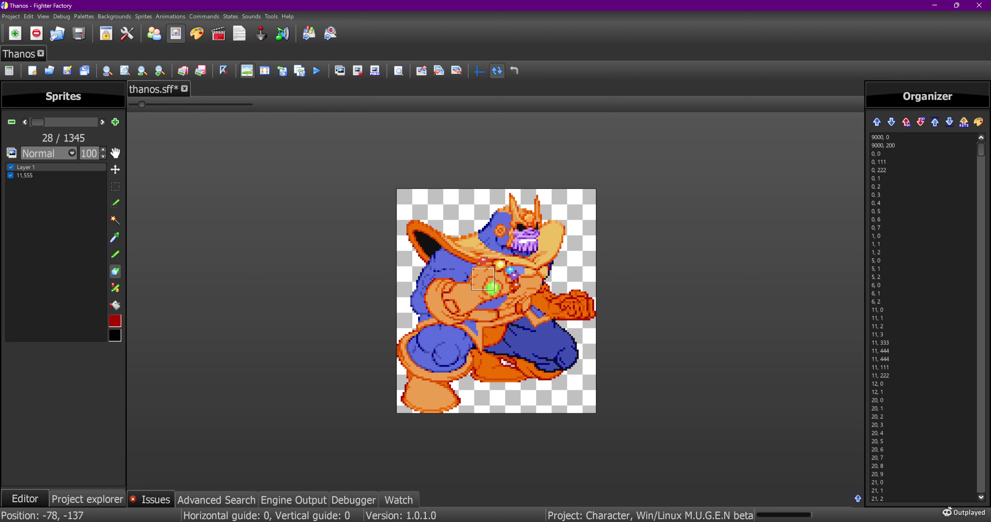
{"action": "left_click_drag", "start_coordinate": [479, 281], "coordinate": [470, 293]}
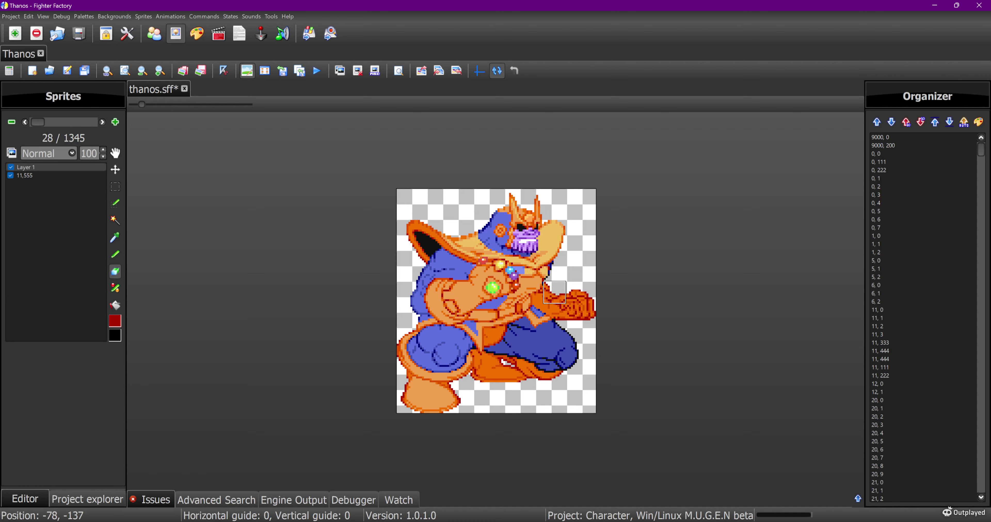
Step: Erase the original head and cape outlines from the 11,555 base layer, undo the last stray stroke, and close image editing
{"action": "left_click", "coordinate": [43, 176]}
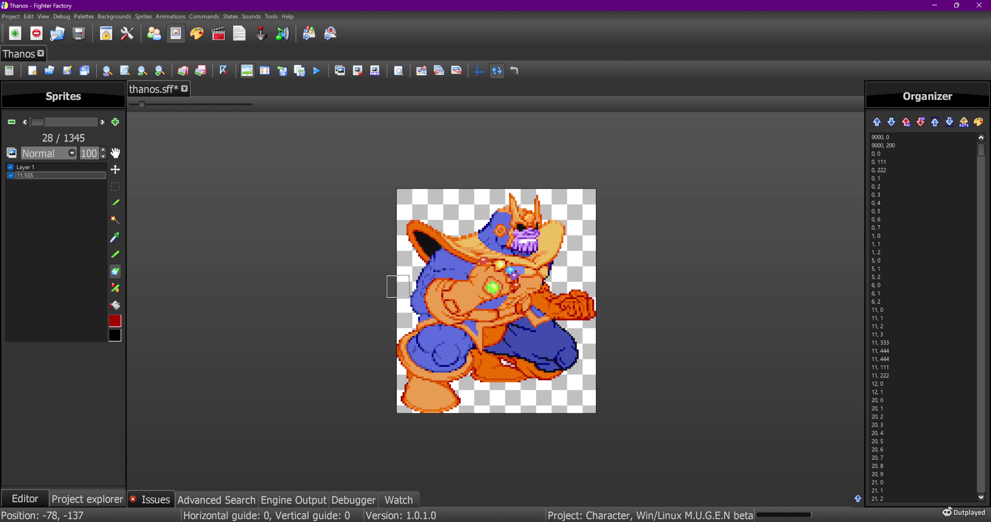
{"action": "left_click", "coordinate": [408, 281]}
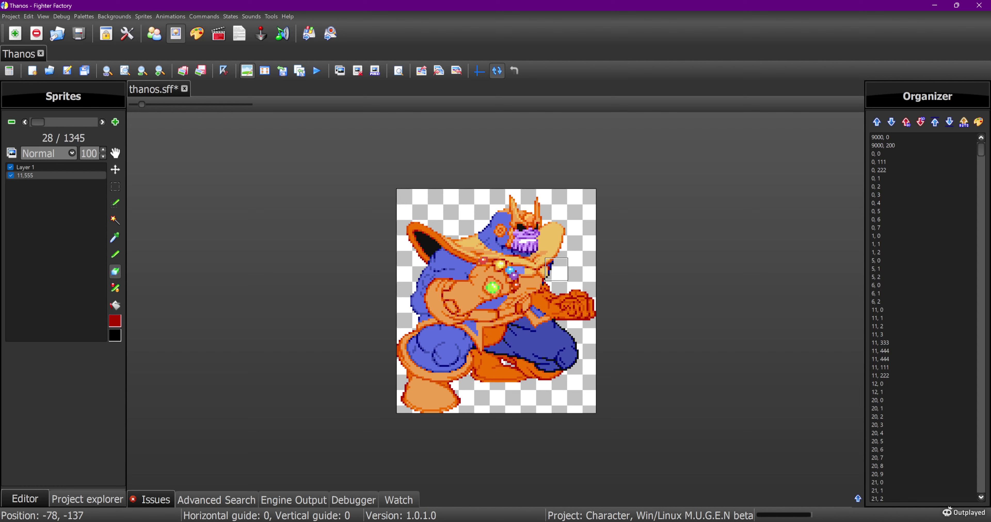
{"action": "mouse_move", "coordinate": [566, 258]}
{"action": "left_mouse_down"}
{"action": "mouse_move", "coordinate": [572, 290]}
{"action": "mouse_move", "coordinate": [586, 285]}
{"action": "mouse_move", "coordinate": [562, 285]}
{"action": "mouse_move", "coordinate": [586, 284]}
{"action": "left_mouse_up"}
{"action": "key", "text": "ctrl+z"}
{"action": "left_click", "coordinate": [251, 77]}
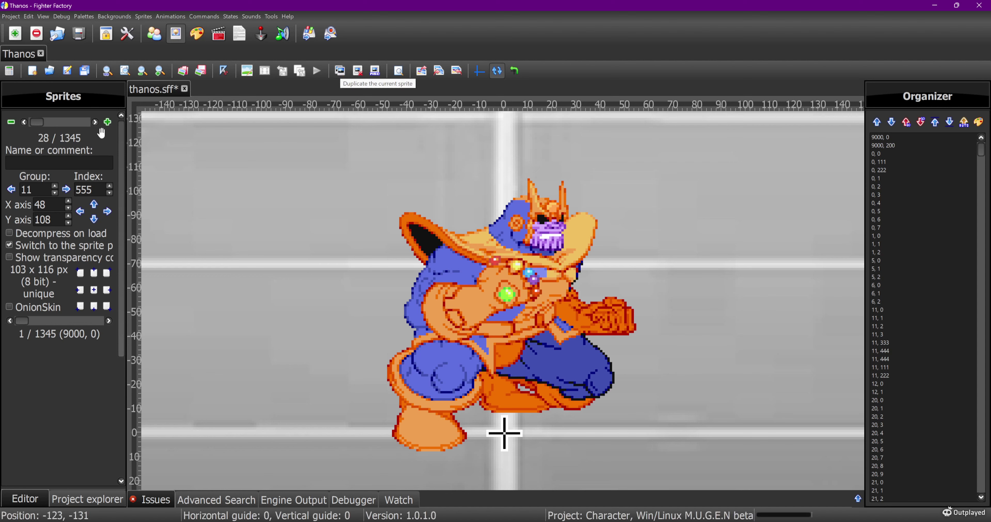
Step: Step through the group 11 sprites between 11,3 and 11,111 to compare the crouching motion
{"action": "left_click", "coordinate": [24, 122]}
{"action": "left_click", "coordinate": [23, 122]}
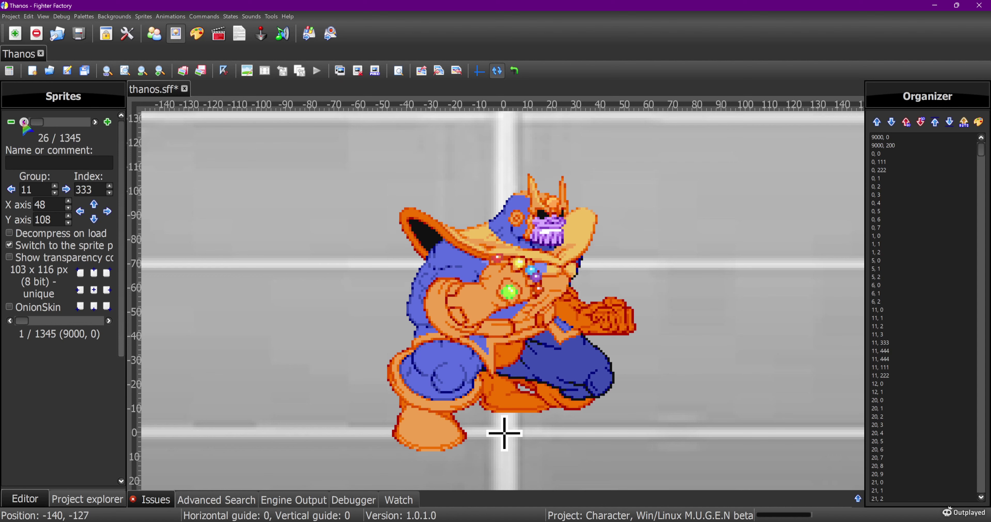
{"action": "left_click", "coordinate": [24, 122]}
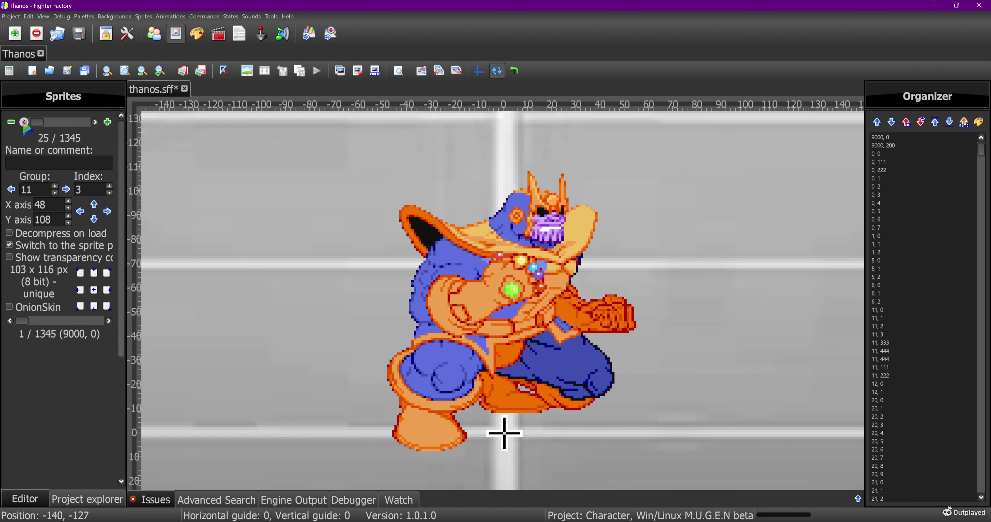
{"action": "left_click", "coordinate": [94, 122]}
{"action": "left_click", "coordinate": [94, 122]}
{"action": "left_click", "coordinate": [95, 121]}
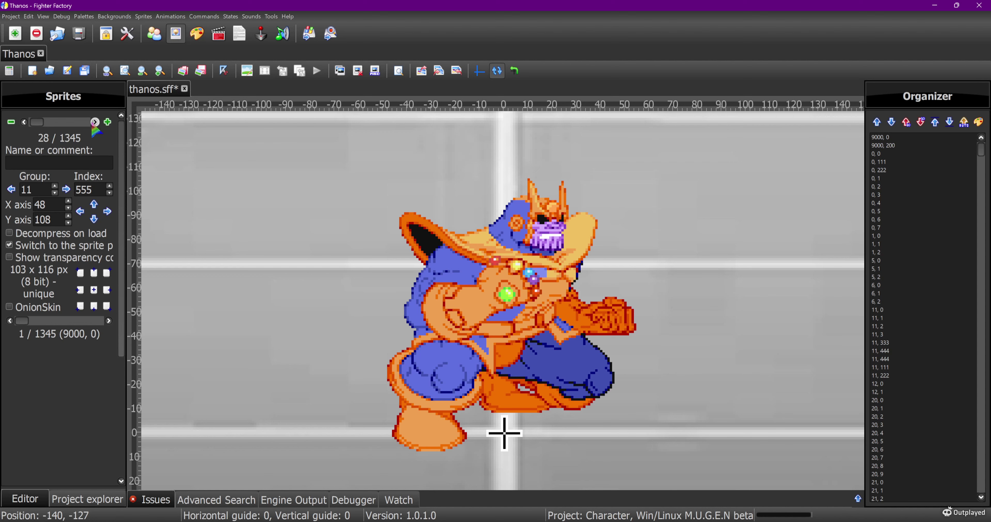
{"action": "left_click", "coordinate": [95, 122]}
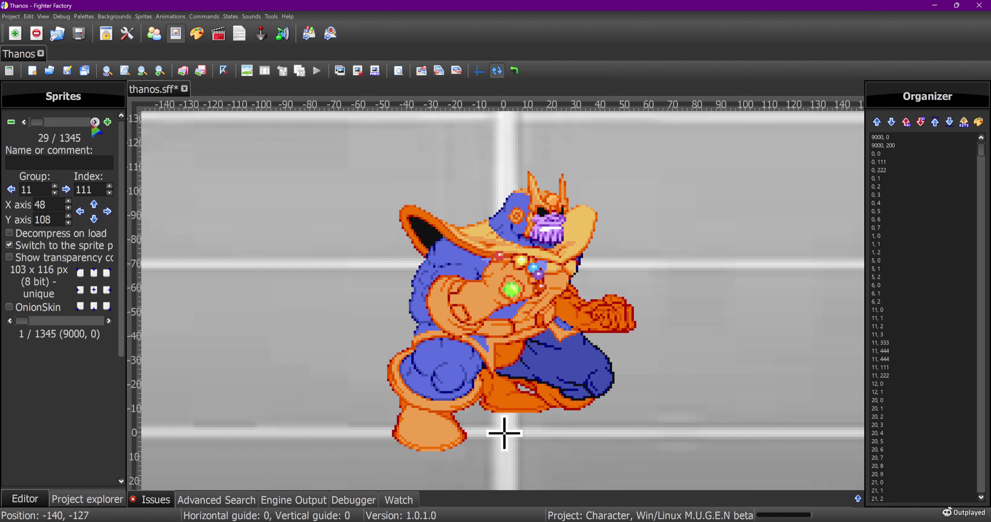
Step: Duplicate sprite 11,555 and set the copy's index to 666
{"action": "left_click", "coordinate": [24, 122]}
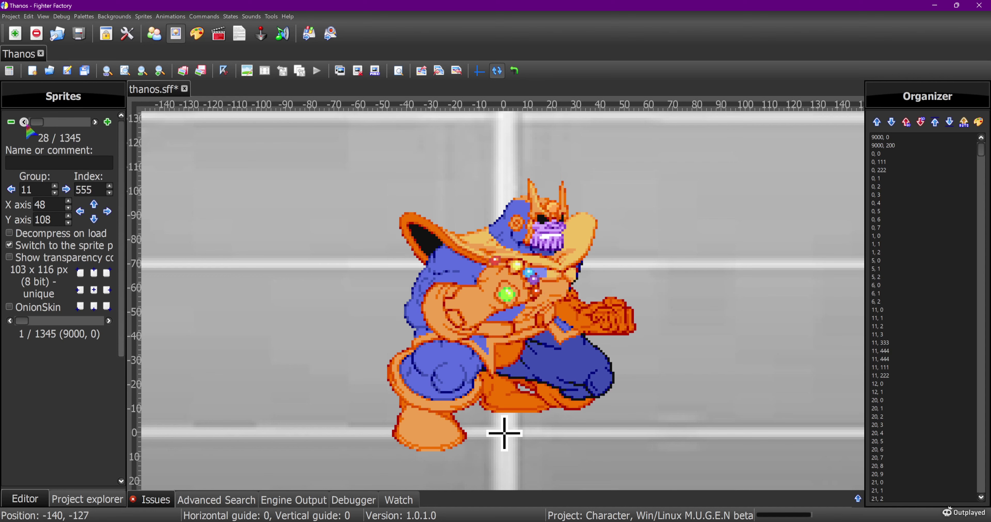
{"action": "left_click", "coordinate": [340, 73]}
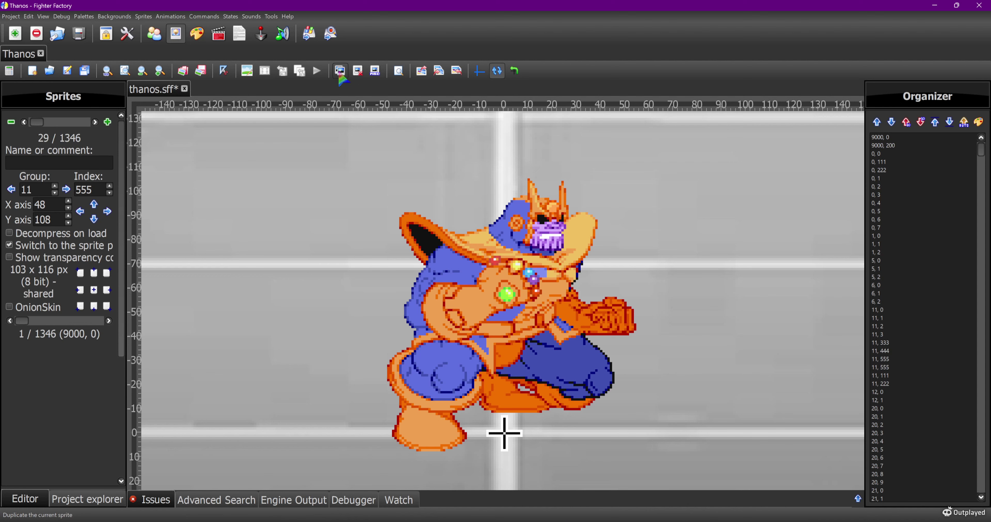
{"action": "double_click", "coordinate": [101, 190]}
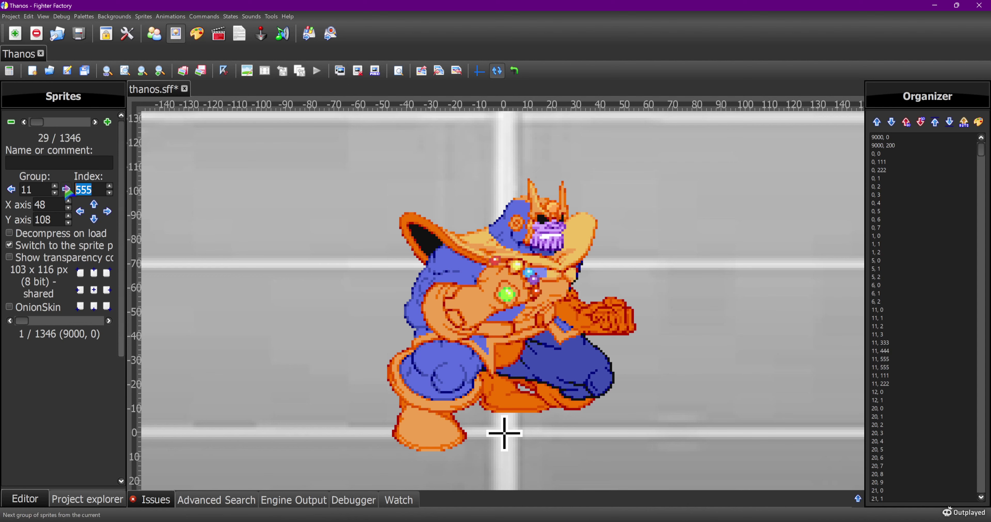
{"action": "type", "text": "666"}
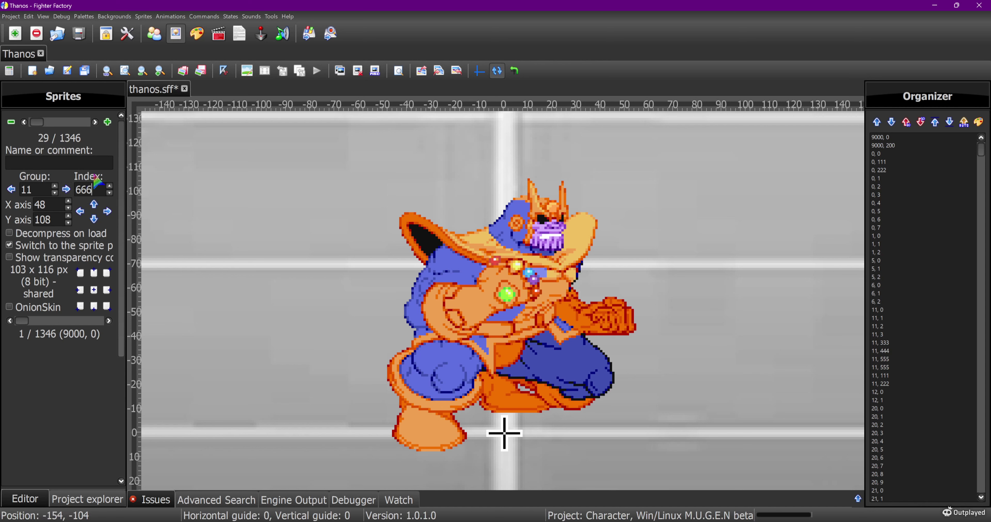
{"action": "scroll", "coordinate": [37, 127], "scroll_direction": "up", "scroll_amount": 1}
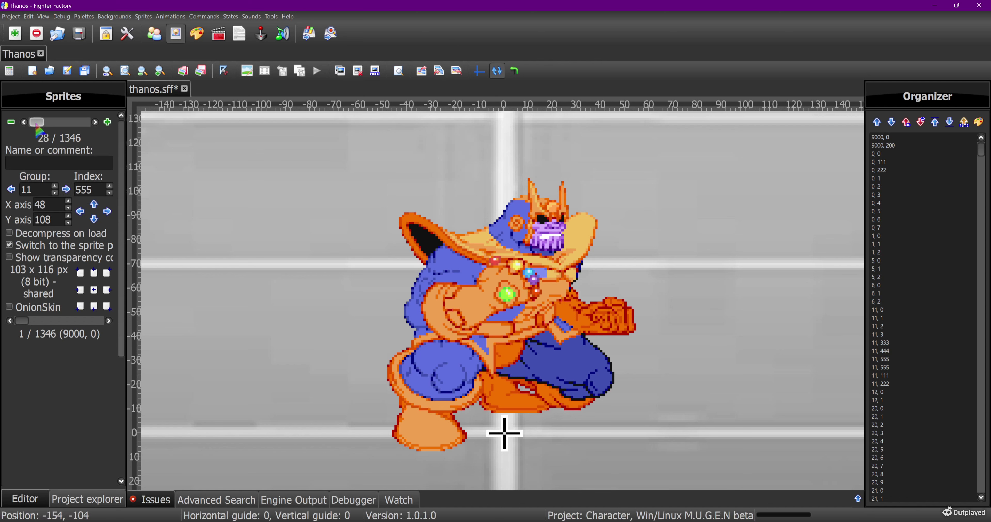
{"action": "left_click", "coordinate": [95, 122]}
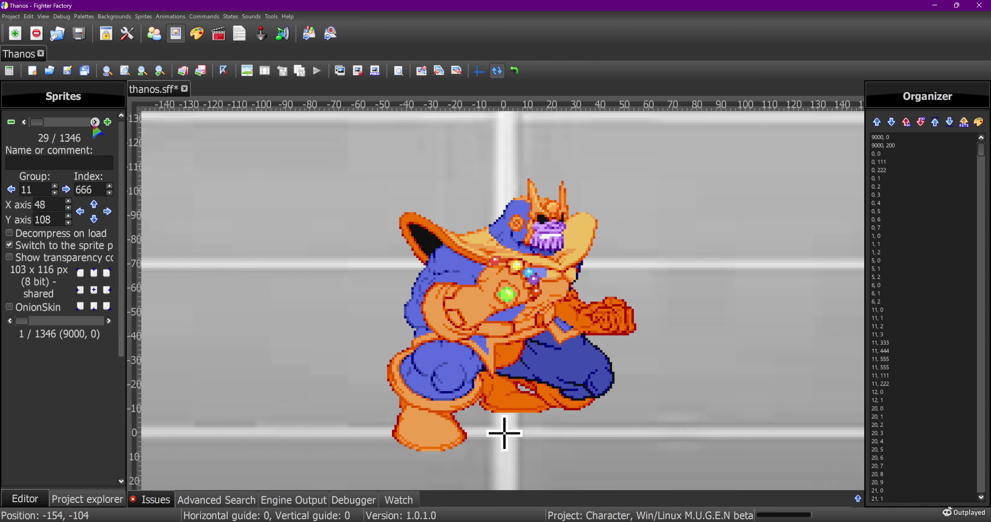
Step: Edit sprite 11,666: copy the whole body above the front foot to a new layer shifted down one pixel, and clear the selection
{"action": "left_click", "coordinate": [247, 70]}
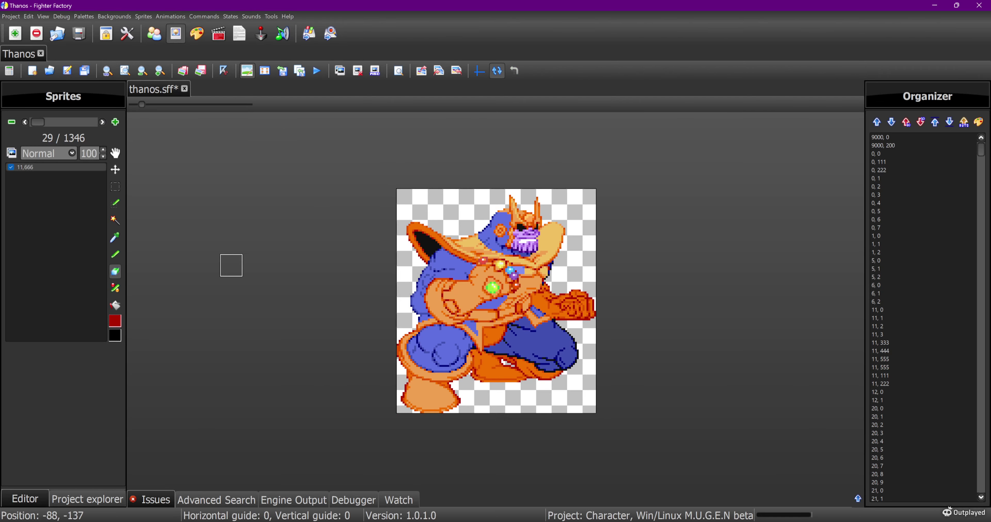
{"action": "left_click", "coordinate": [115, 188]}
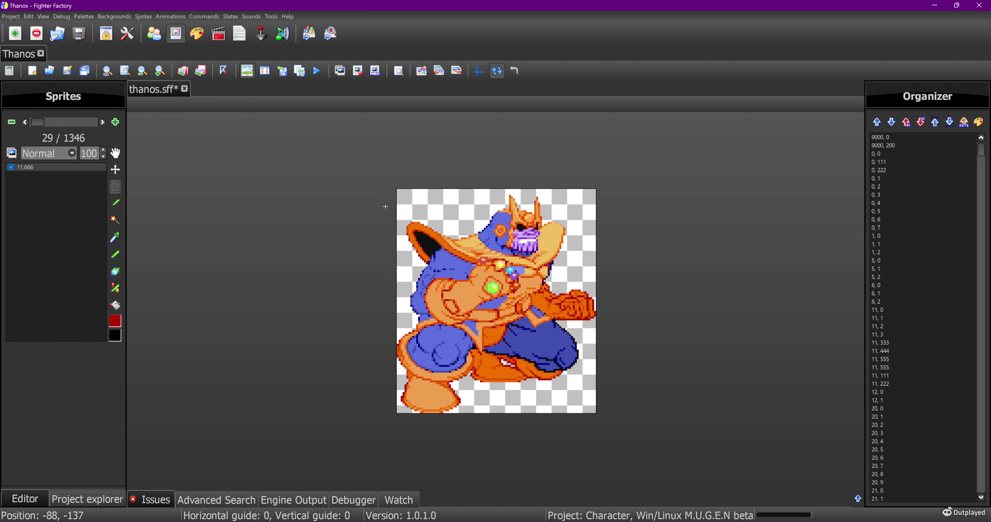
{"action": "left_click_drag", "start_coordinate": [381, 183], "coordinate": [625, 383]}
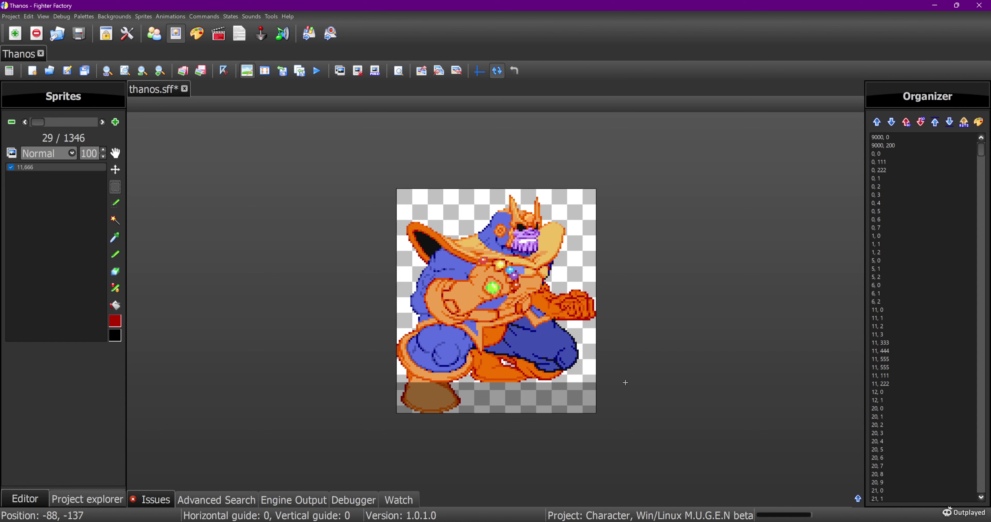
{"action": "key", "text": "m"}
{"action": "key", "text": "Down"}
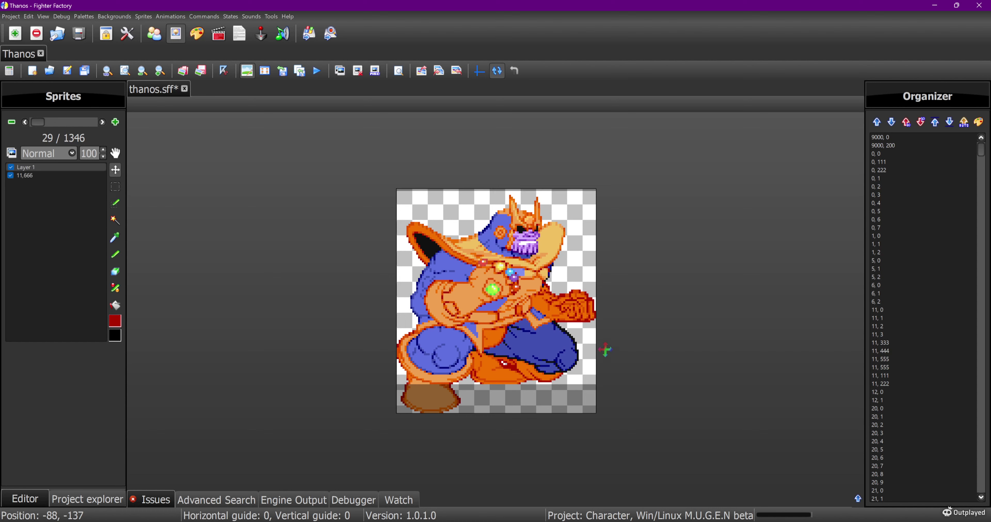
{"action": "left_click", "coordinate": [115, 187]}
{"action": "left_click", "coordinate": [147, 220]}
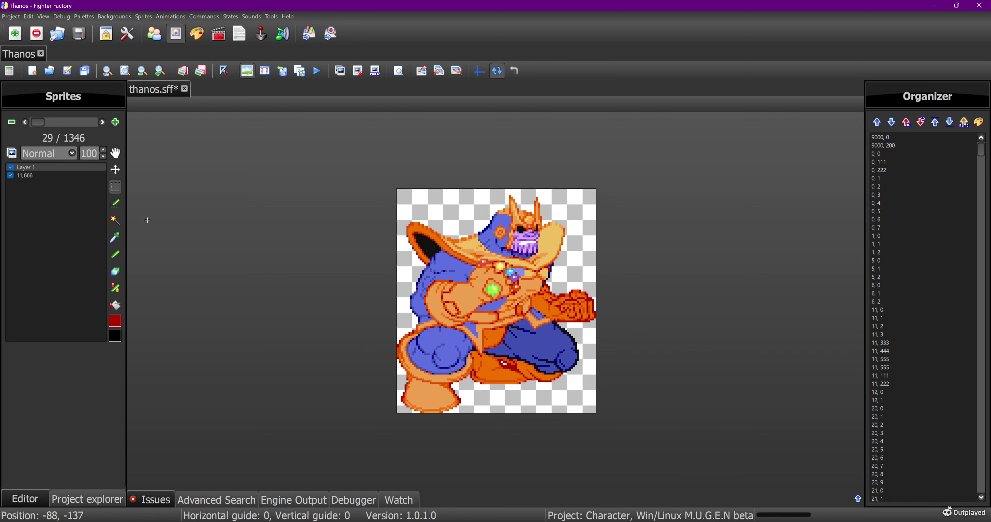
Step: Erase the shifted layer's excess around the front boot and along the underside of the kneeling leg
{"action": "left_click", "coordinate": [115, 272]}
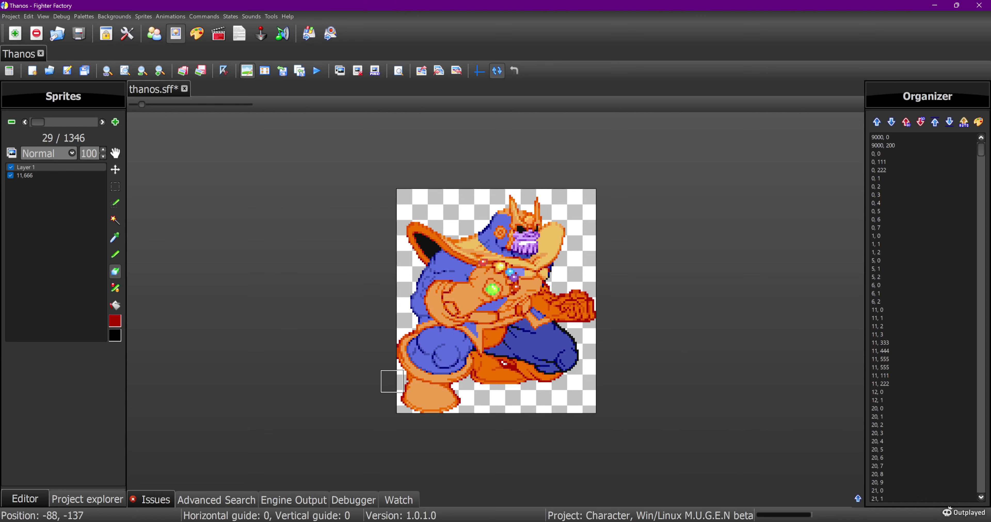
{"action": "mouse_move", "coordinate": [393, 381]}
{"action": "left_mouse_down"}
{"action": "mouse_move", "coordinate": [414, 400]}
{"action": "mouse_move", "coordinate": [469, 397]}
{"action": "left_mouse_up"}
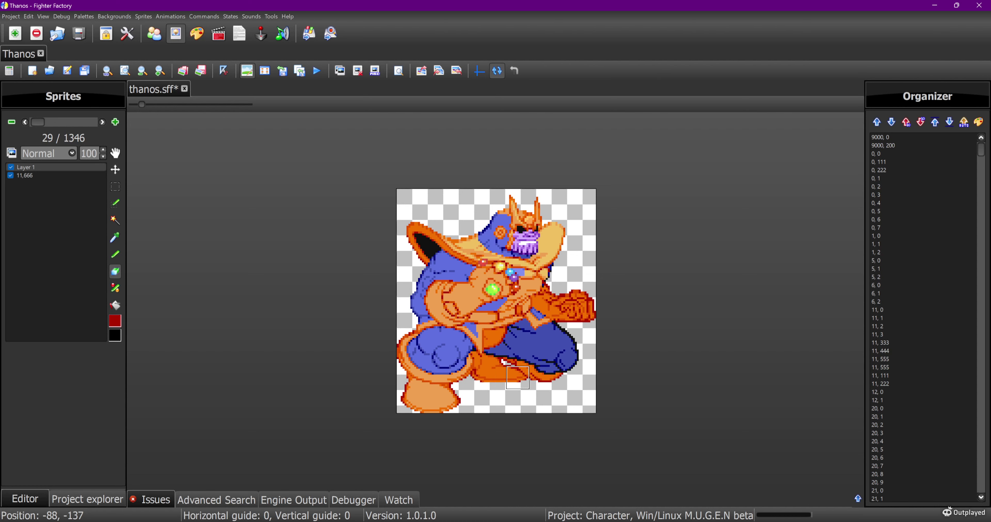
{"action": "left_click", "coordinate": [531, 378]}
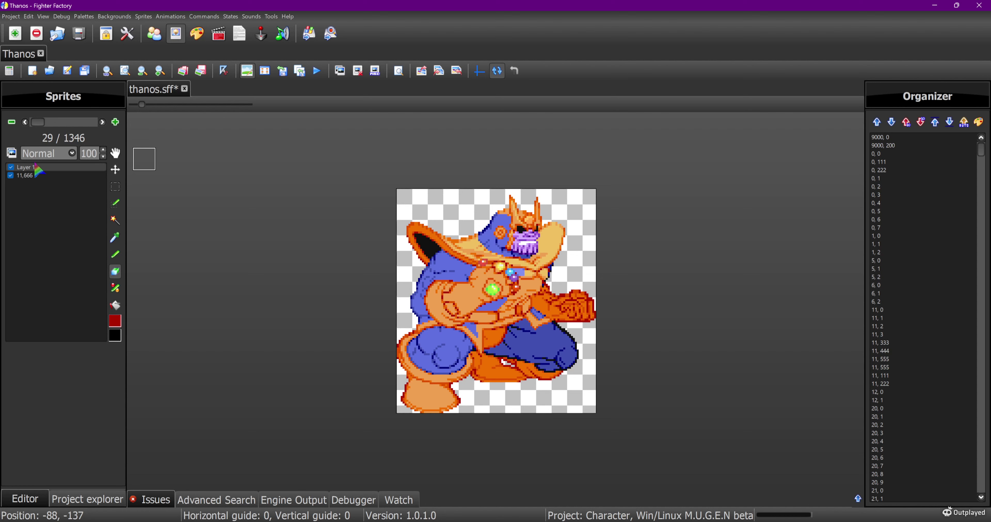
Step: Erase the leftover original outlines from the 11,666 base layer with a smaller eraser, undo the last stray stroke, and close image editing
{"action": "left_click", "coordinate": [37, 175]}
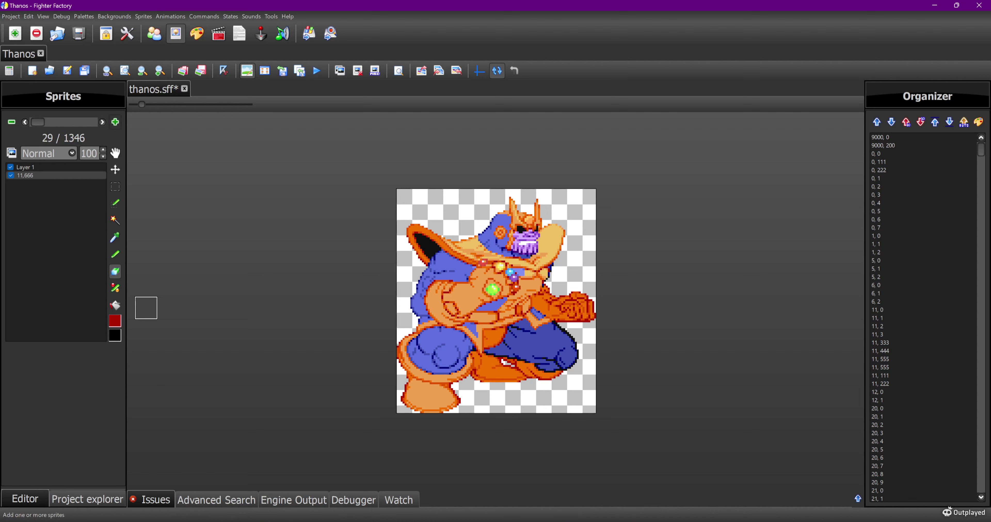
{"action": "left_click_drag", "start_coordinate": [141, 104], "coordinate": [132, 104]}
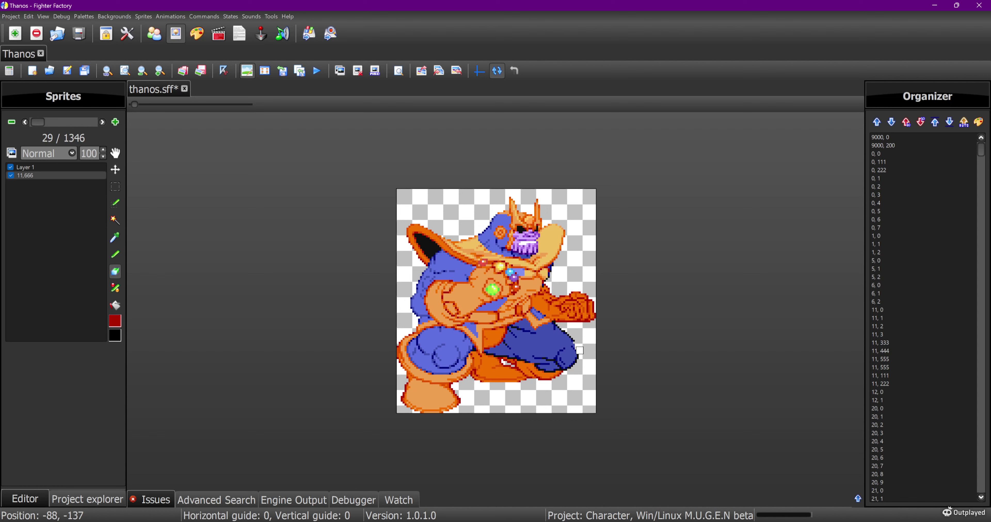
{"action": "left_click", "coordinate": [574, 342]}
{"action": "key", "text": "ctrl+z"}
{"action": "left_click", "coordinate": [247, 73]}
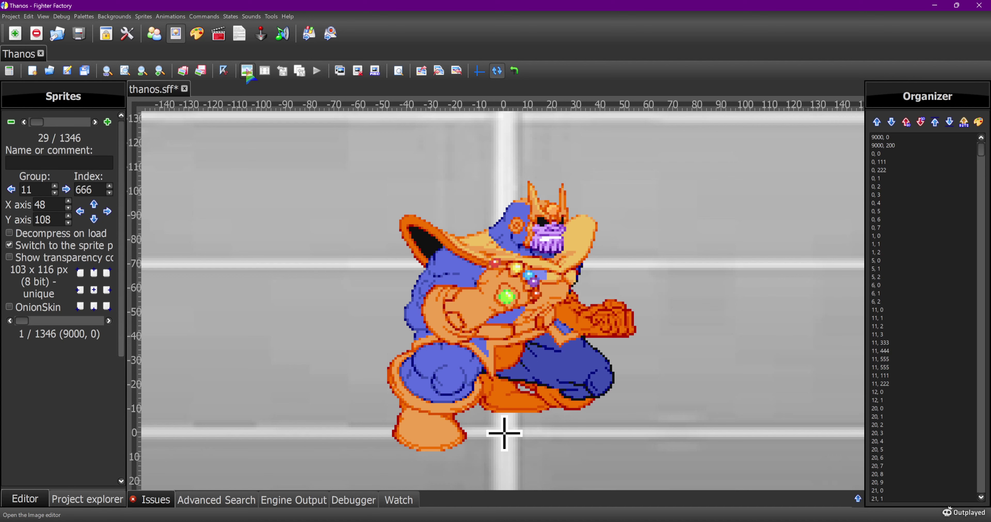
Step: Duplicate sprite 11,666 and set the copy's index to 777
{"action": "left_click", "coordinate": [340, 71]}
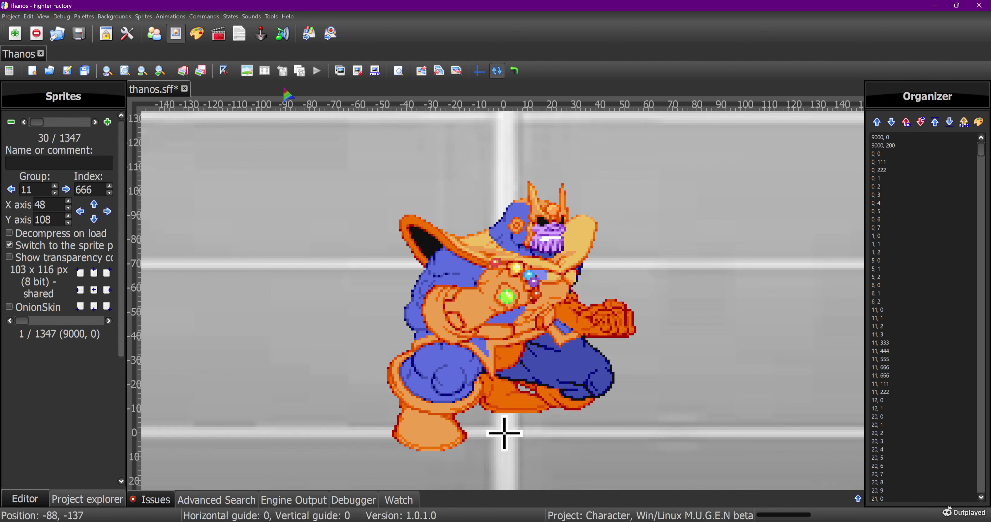
{"action": "double_click", "coordinate": [89, 190]}
{"action": "type", "text": "777"}
Step: Edit sprite 11,777: copy the head to a new layer shifted down one pixel, and clear the selection
{"action": "left_click", "coordinate": [247, 70]}
{"action": "left_click", "coordinate": [115, 187]}
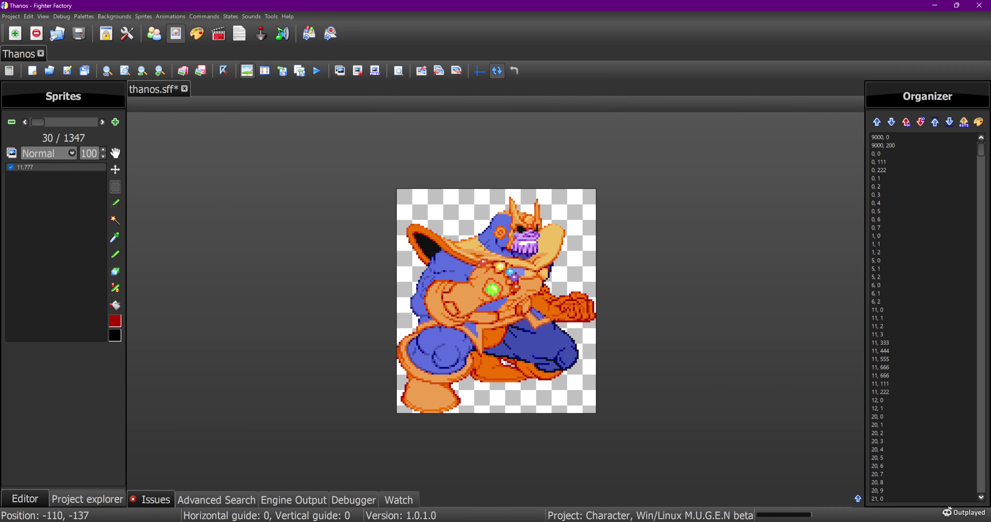
{"action": "left_click_drag", "start_coordinate": [486, 195], "coordinate": [556, 255]}
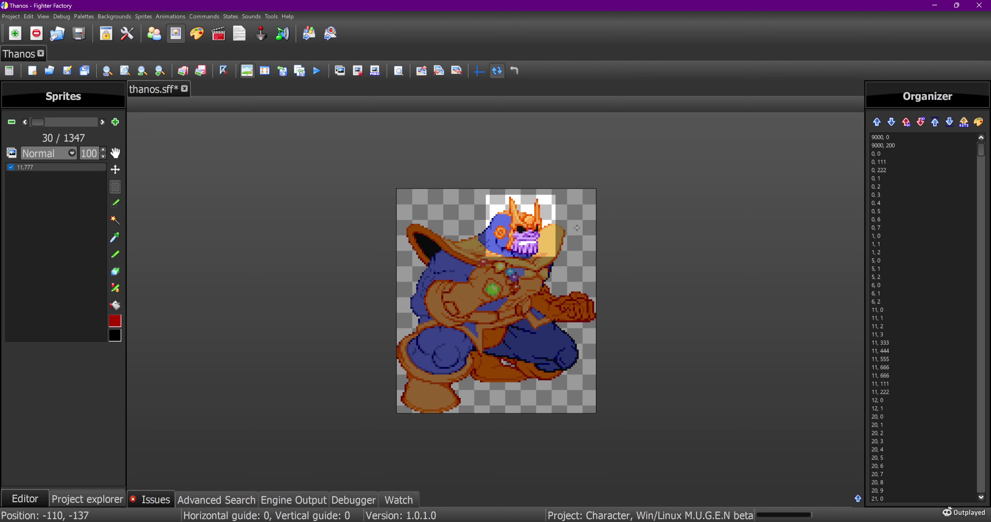
{"action": "key", "text": "ctrl+c"}
{"action": "key", "text": "ctrl+v"}
{"action": "key", "text": "Down"}
{"action": "key", "text": "Down"}
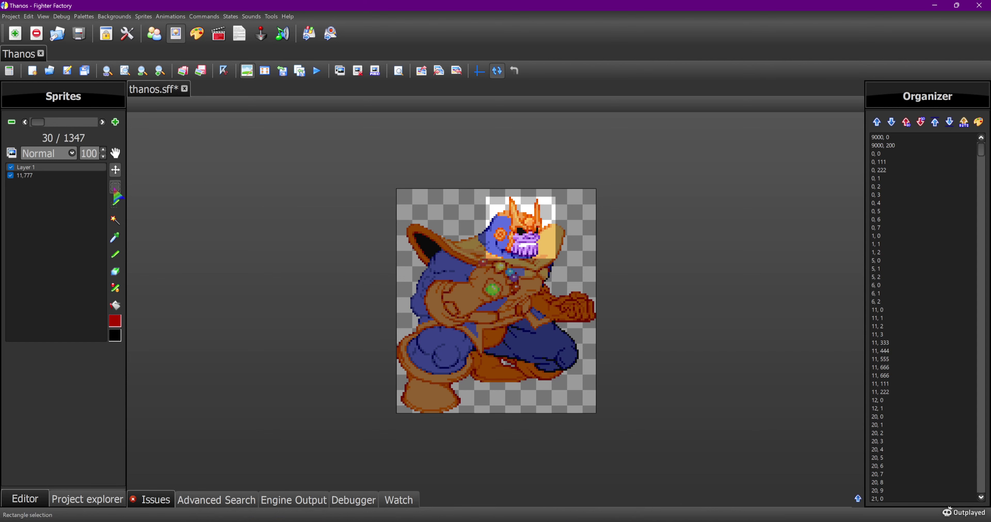
{"action": "left_click", "coordinate": [181, 214]}
Step: Enlarge the eraser slightly, erase the shifted head layer's excess and the original head outline beneath it, and close image editing
{"action": "left_click", "coordinate": [116, 272]}
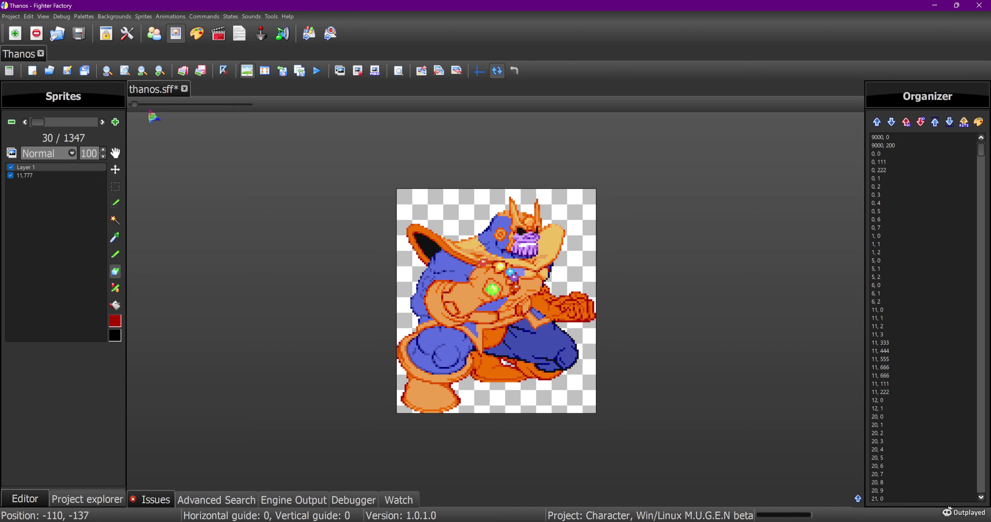
{"action": "left_click_drag", "start_coordinate": [135, 105], "coordinate": [143, 104]}
{"action": "left_click", "coordinate": [34, 175]}
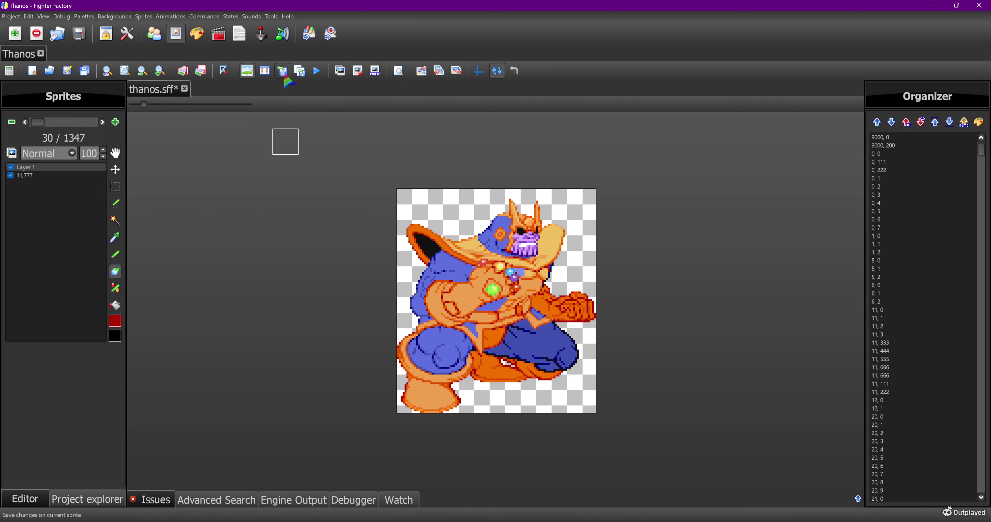
{"action": "left_click", "coordinate": [247, 71]}
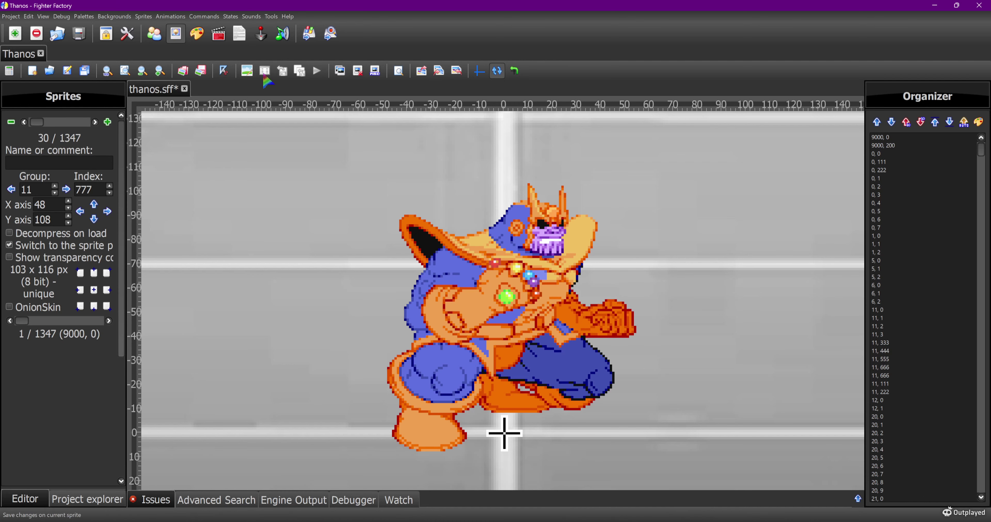
Step: Save the sprite file and open the animation code of crouching animation 11 for editing
{"action": "left_click", "coordinate": [68, 70]}
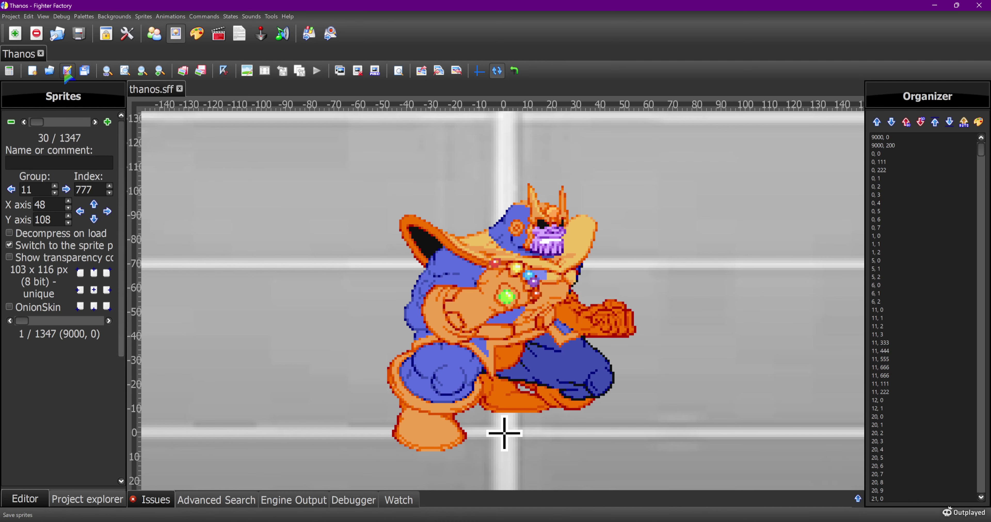
{"action": "left_click", "coordinate": [219, 38]}
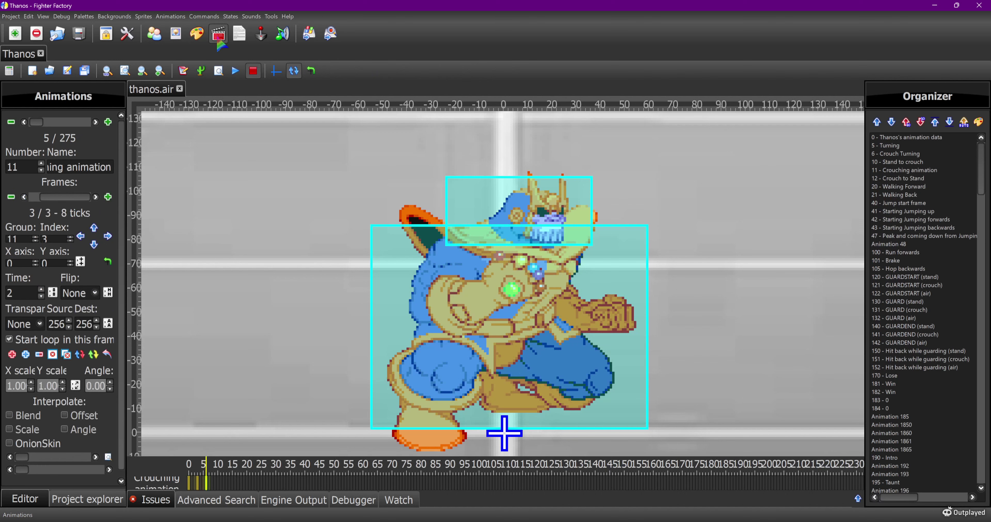
{"action": "left_click", "coordinate": [183, 71]}
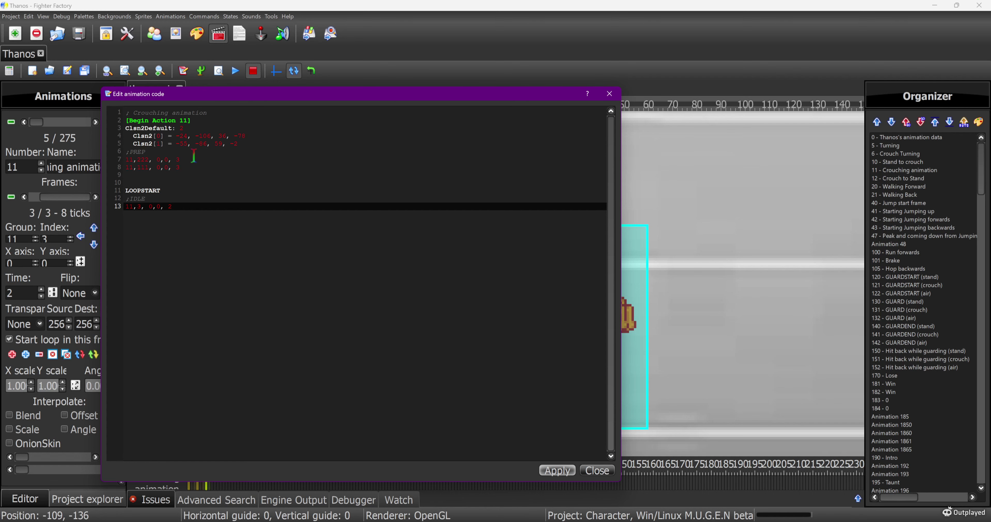
Step: Copy the 11,222 frame line from the PREP section onto a new line below the 11,3 frame in the IDLE section
{"action": "left_click_drag", "start_coordinate": [185, 160], "coordinate": [159, 151]}
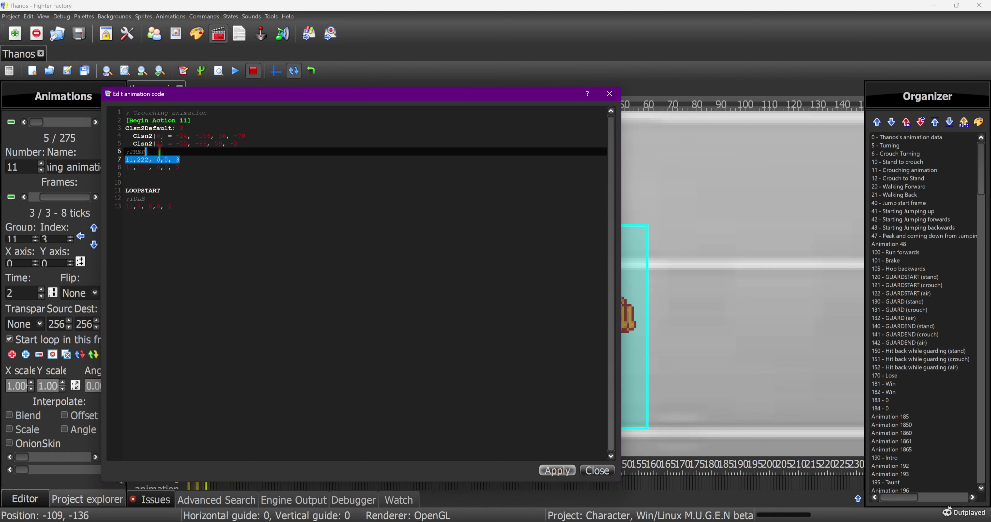
{"action": "left_click", "coordinate": [169, 198]}
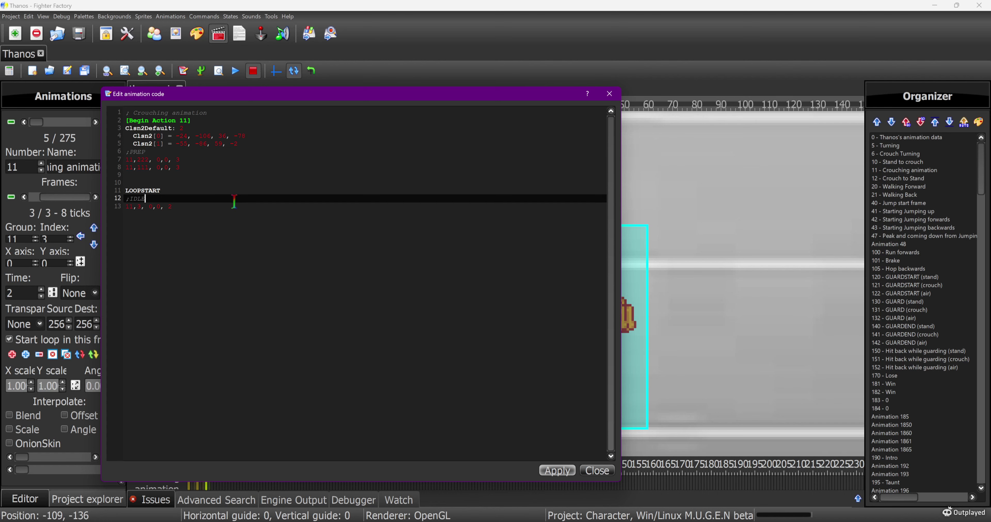
{"action": "left_click", "coordinate": [192, 206]}
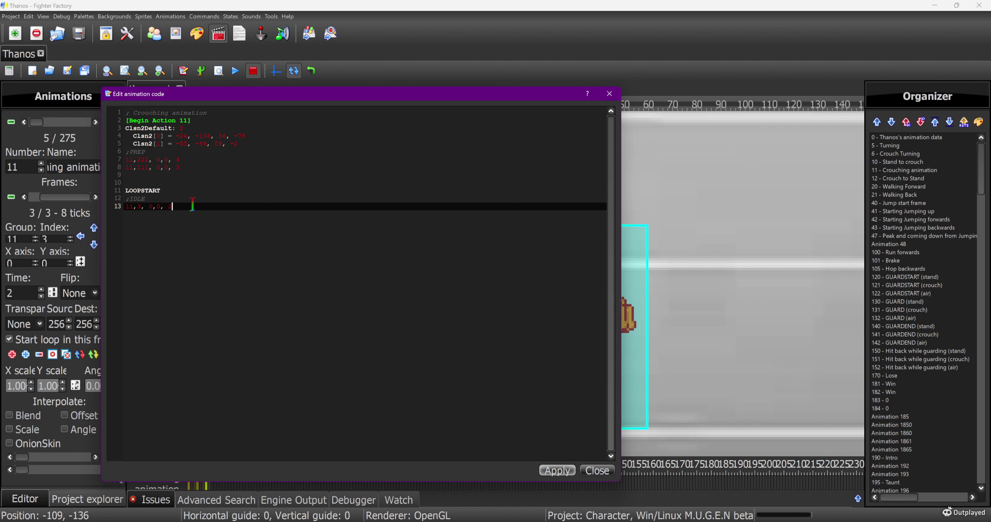
{"action": "left_click", "coordinate": [192, 204]}
{"action": "key", "text": "Return"}
{"action": "key", "text": "ctrl+v"}
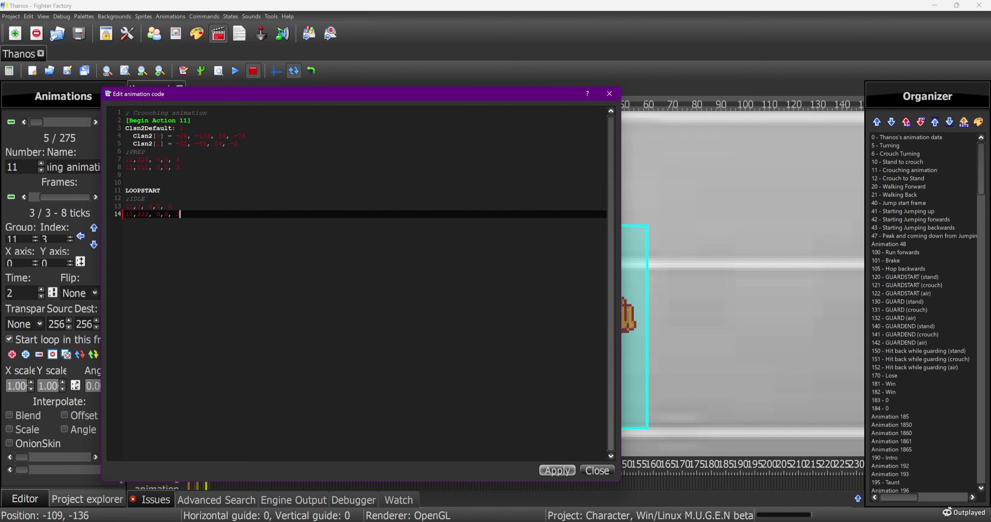
Step: Paste the copied 11,222 frame line seven more times on new lines at the end of the IDLE section
{"action": "key", "text": "Return"}
{"action": "key", "text": "ctrl+v"}
{"action": "key", "text": "Return"}
{"action": "key", "text": "ctrl+v"}
{"action": "key", "text": "Return"}
{"action": "key", "text": "ctrl+v"}
{"action": "key", "text": "Return"}
{"action": "key", "text": "ctrl+v"}
{"action": "key", "text": "Return"}
{"action": "key", "text": "ctrl+v"}
{"action": "key", "text": "Return"}
{"action": "key", "text": "ctrl+v"}
{"action": "key", "text": "Return"}
{"action": "key", "text": "ctrl+v"}
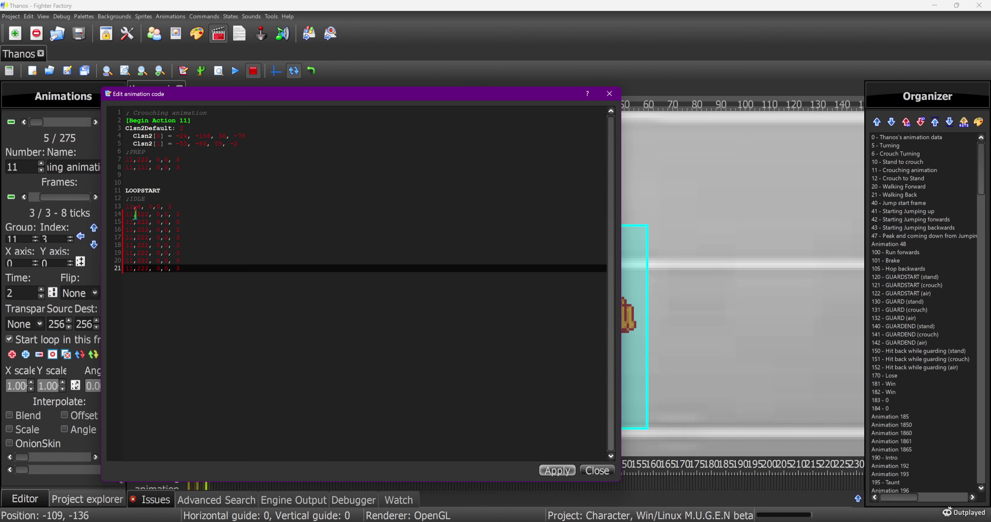
Step: Change the indexes of the eight pasted IDLE frames to 333, 444, 555, 666, 777, 666, 555 and 444 in order
{"action": "left_click_drag", "start_coordinate": [138, 214], "coordinate": [145, 214]}
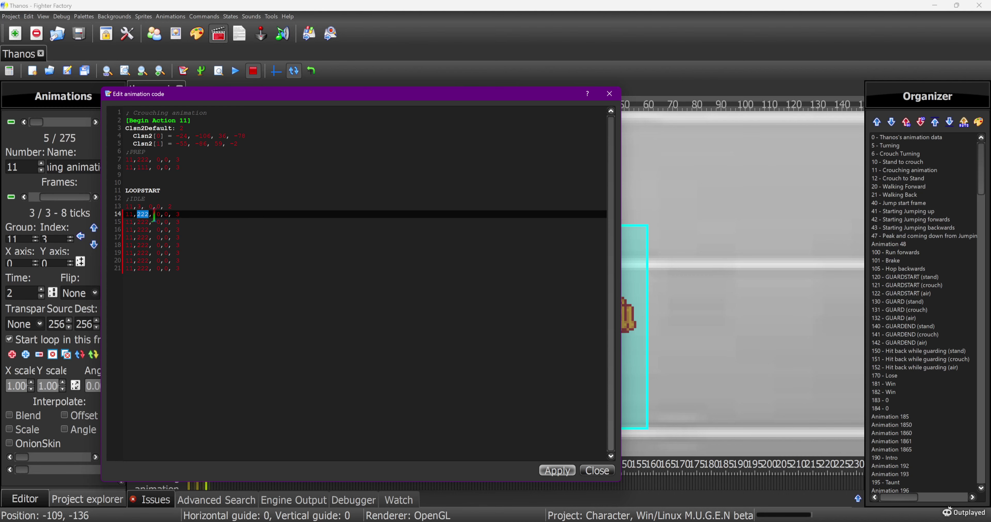
{"action": "type", "text": "333"}
{"action": "left_click_drag", "start_coordinate": [137, 222], "coordinate": [136, 246]}
{"action": "type", "text": "444555666777"}
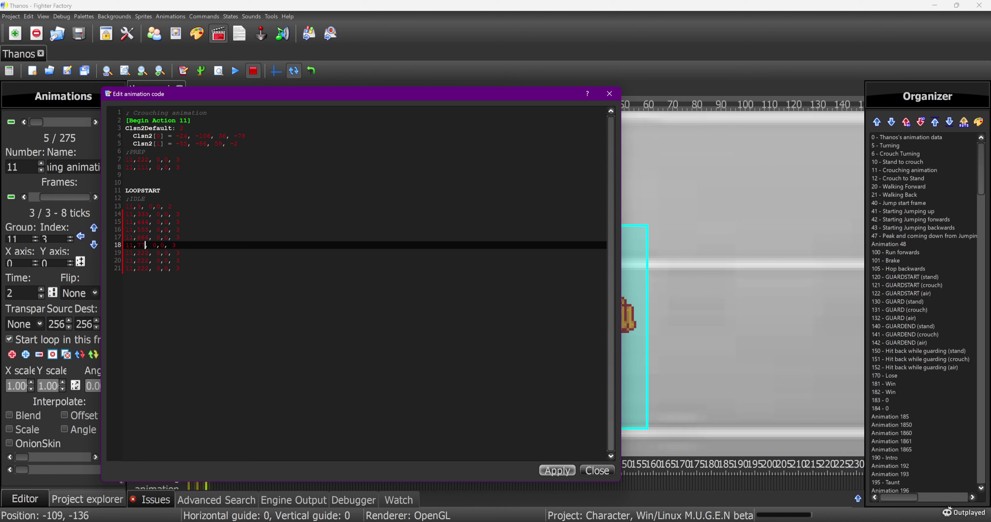
{"action": "left_click_drag", "start_coordinate": [149, 253], "coordinate": [138, 269]}
{"action": "type", "text": "666555444"}
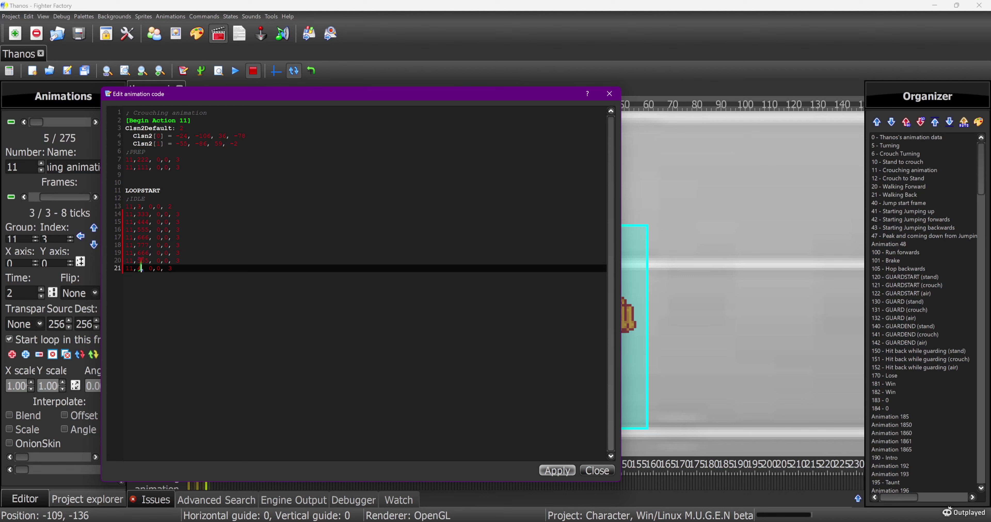
Step: Copy the 11,333 frame line and paste it on a new line at the end of the IDLE section
{"action": "left_click_drag", "start_coordinate": [182, 216], "coordinate": [173, 207]}
{"action": "right_click", "coordinate": [181, 210]}
{"action": "left_click", "coordinate": [202, 247]}
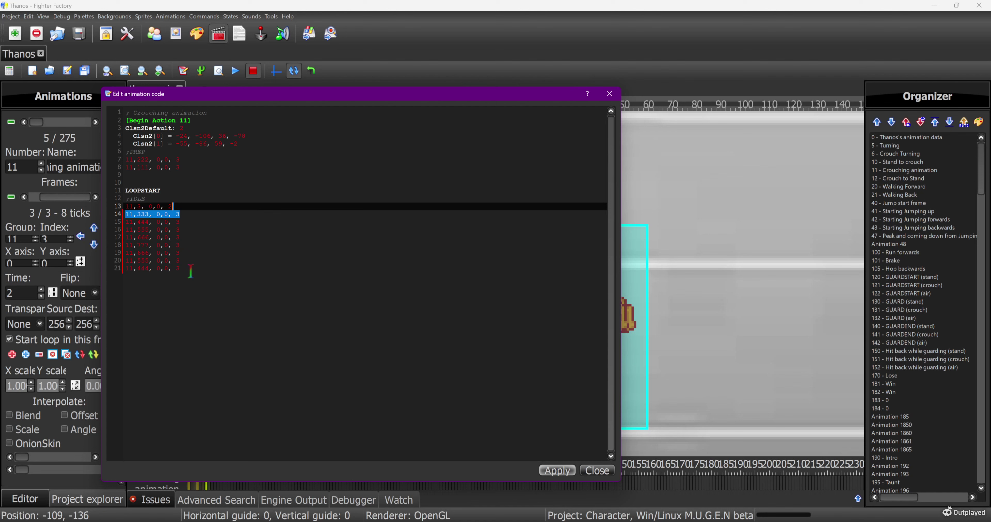
{"action": "left_click", "coordinate": [188, 268]}
{"action": "right_click", "coordinate": [189, 269]}
{"action": "left_click", "coordinate": [208, 316]}
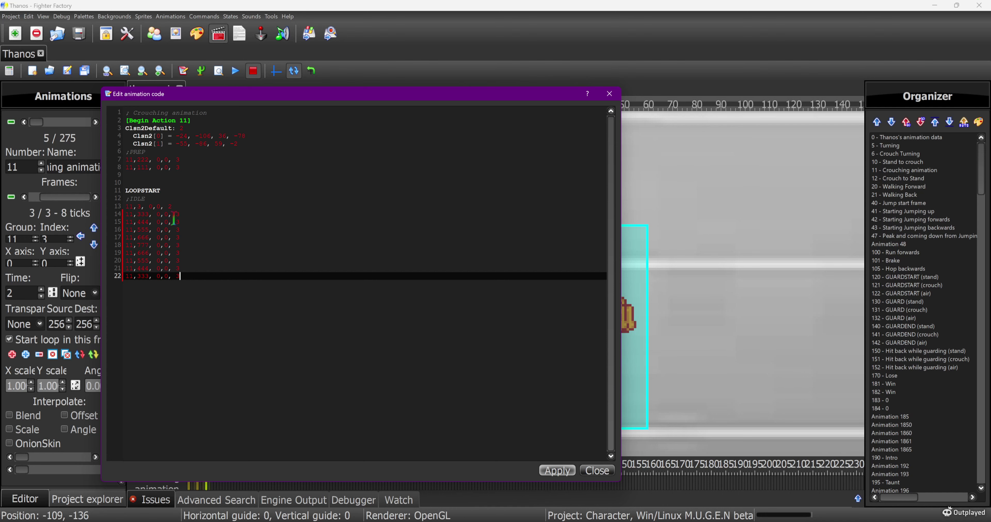
Step: Set the duration of all ten IDLE frames, from 11,3 through the closing 11,333, to 5 ticks
{"action": "left_click", "coordinate": [169, 207]}
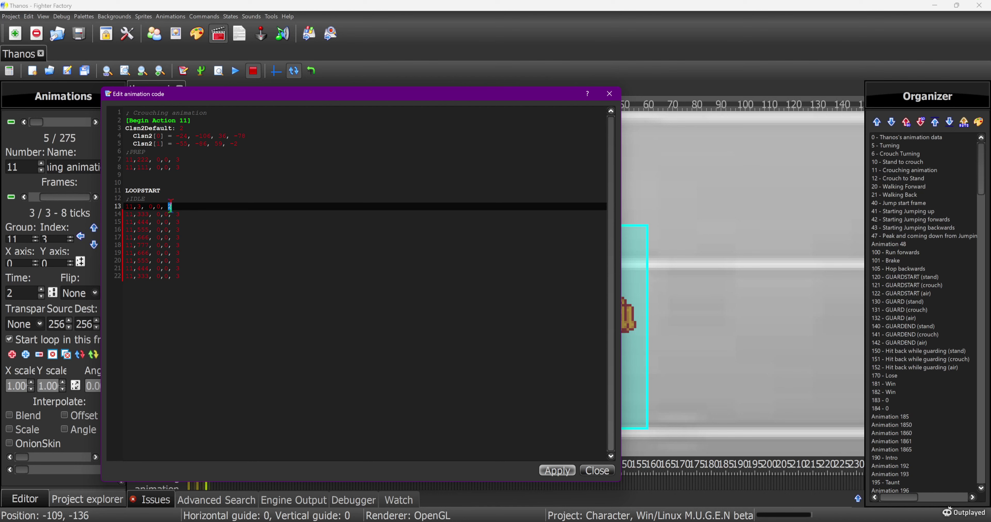
{"action": "type", "text": "5"}
{"action": "double_click", "coordinate": [178, 214]}
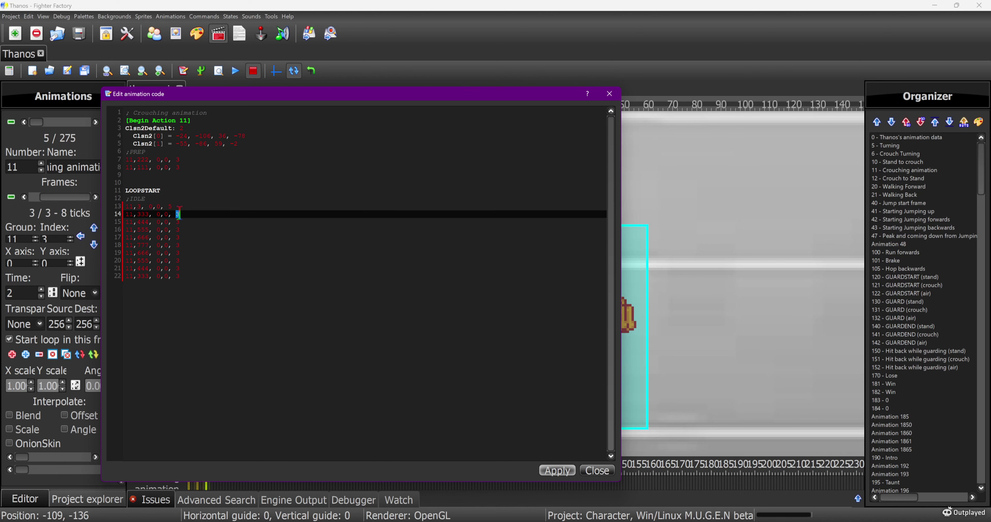
{"action": "type", "text": "5"}
{"action": "double_click", "coordinate": [178, 222]}
{"action": "type", "text": "5"}
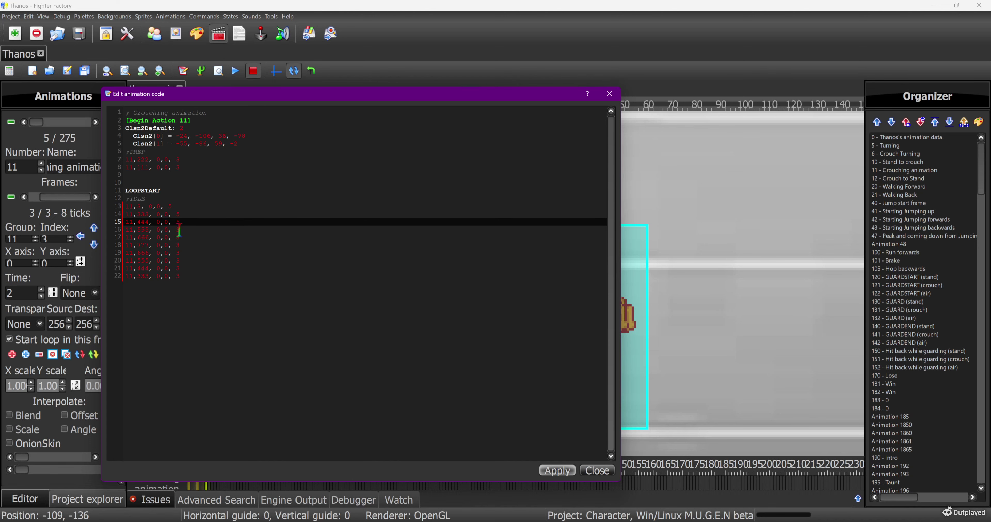
{"action": "double_click", "coordinate": [178, 230]}
{"action": "type", "text": "5"}
{"action": "double_click", "coordinate": [178, 238]}
{"action": "type", "text": "5"}
{"action": "double_click", "coordinate": [178, 245]}
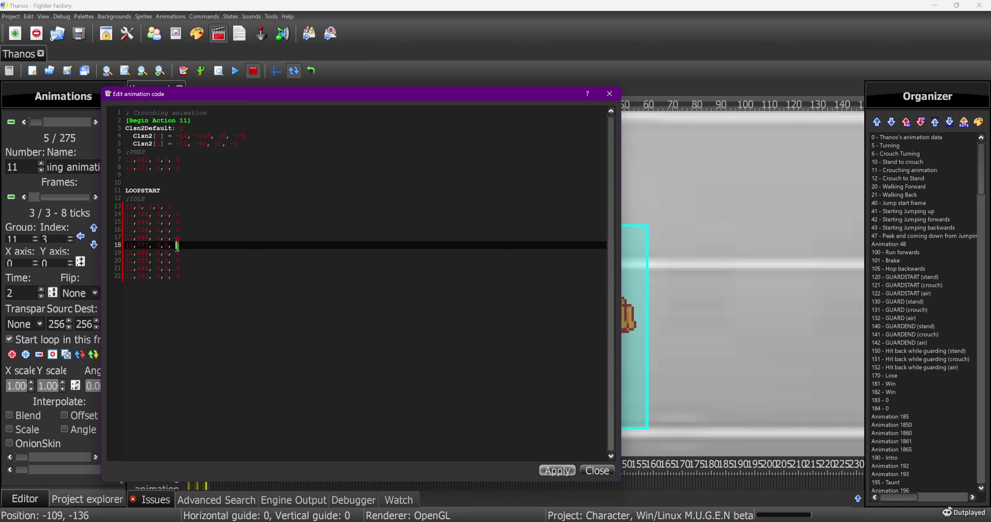
{"action": "type", "text": "5"}
{"action": "double_click", "coordinate": [178, 253]}
{"action": "type", "text": "5"}
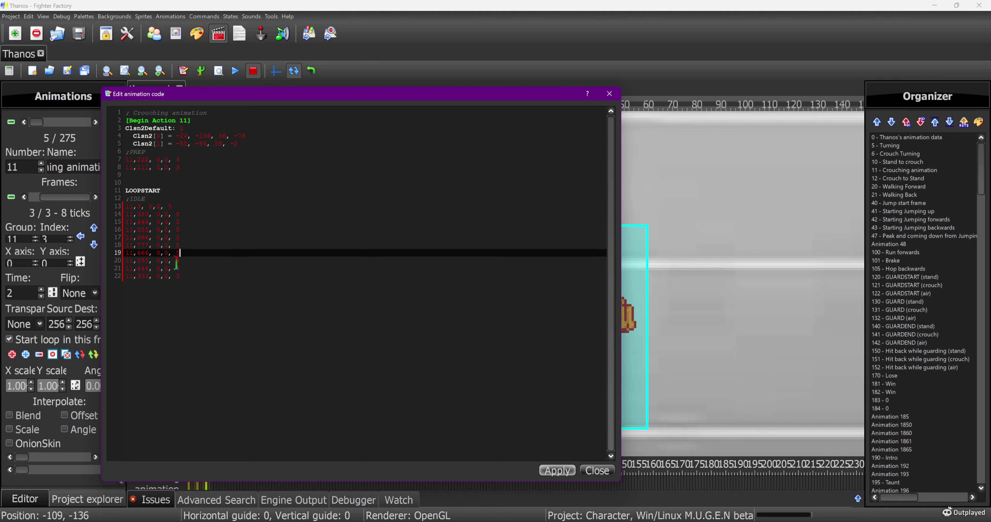
{"action": "double_click", "coordinate": [178, 260]}
{"action": "type", "text": "5"}
{"action": "double_click", "coordinate": [178, 268]}
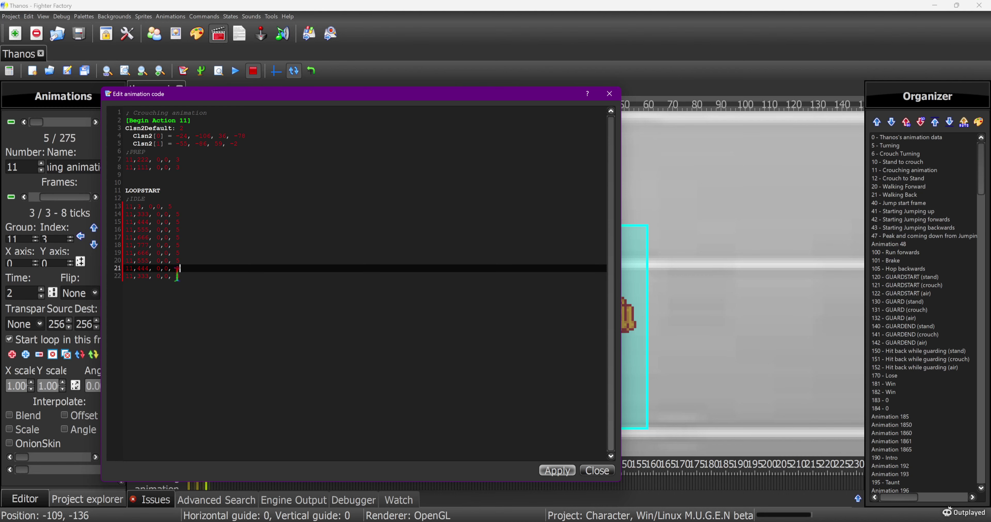
{"action": "type", "text": "5"}
{"action": "double_click", "coordinate": [177, 276]}
{"action": "type", "text": "5"}
{"action": "left_click", "coordinate": [166, 222]}
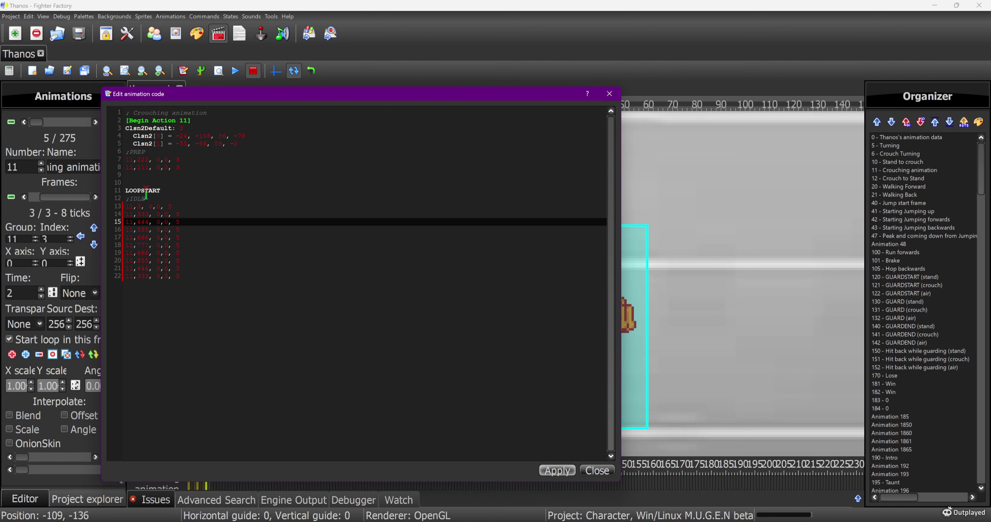
Step: Examine the LOOPSTART marker and compare the IDLE frame lines below it with the PREP frames above it
{"action": "left_click_drag", "start_coordinate": [126, 191], "coordinate": [162, 189]}
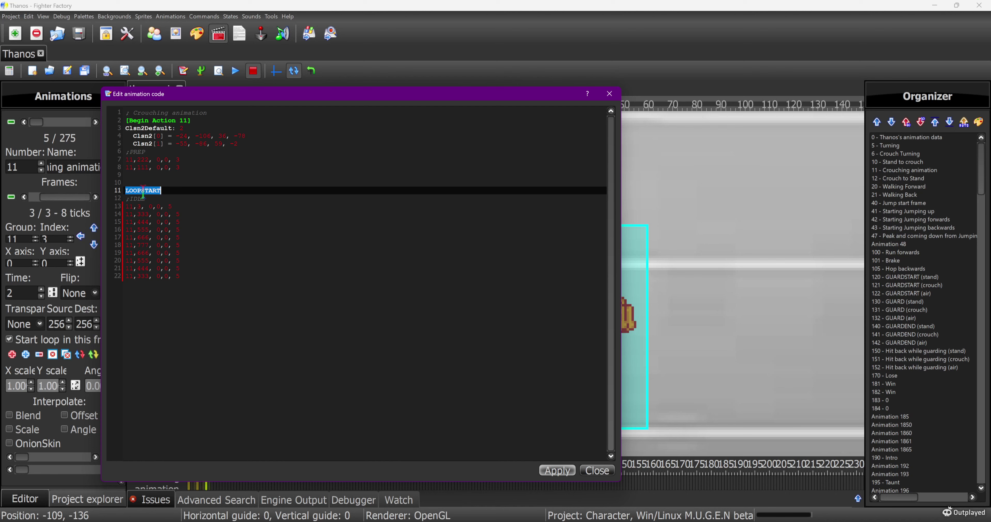
{"action": "left_click", "coordinate": [166, 192]}
{"action": "left_click_drag", "start_coordinate": [167, 191], "coordinate": [192, 276]}
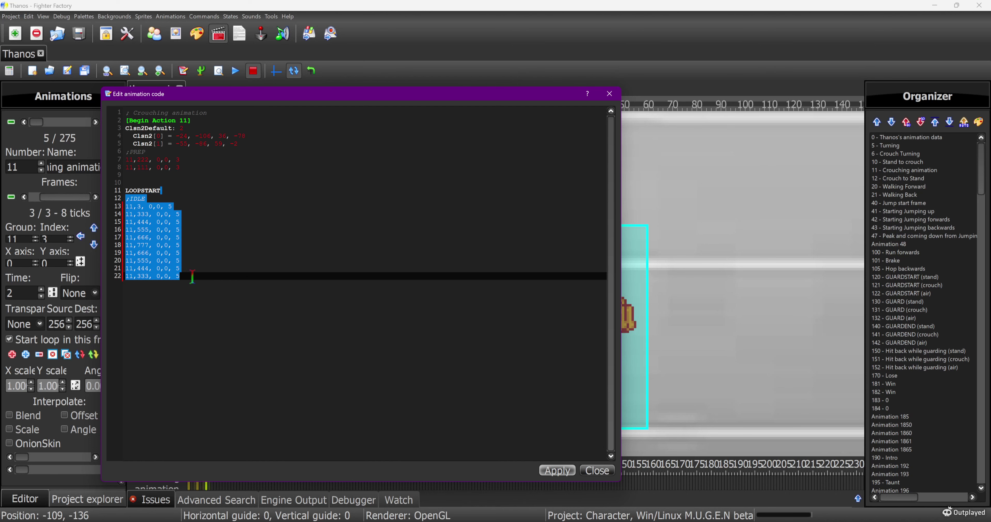
{"action": "left_click", "coordinate": [191, 277]}
{"action": "left_click_drag", "start_coordinate": [178, 169], "coordinate": [136, 153]}
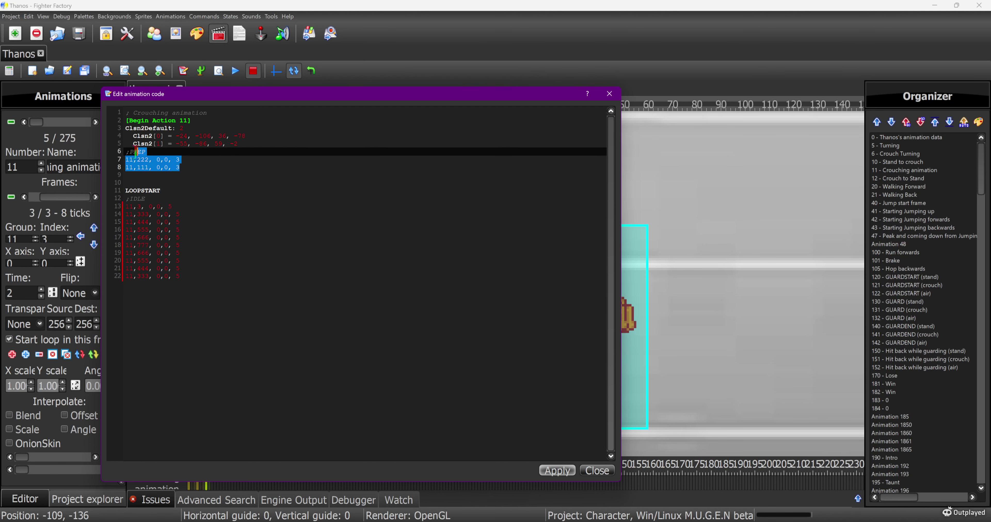
{"action": "left_click", "coordinate": [169, 167]}
{"action": "left_click_drag", "start_coordinate": [129, 204], "coordinate": [203, 277]}
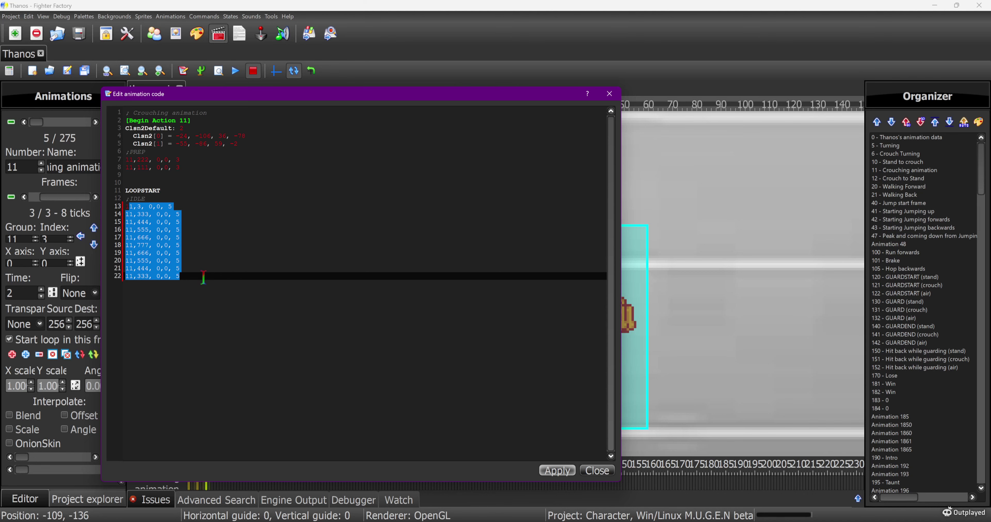
{"action": "left_click", "coordinate": [179, 230]}
{"action": "left_click_drag", "start_coordinate": [185, 167], "coordinate": [116, 155]}
{"action": "left_click", "coordinate": [247, 252]}
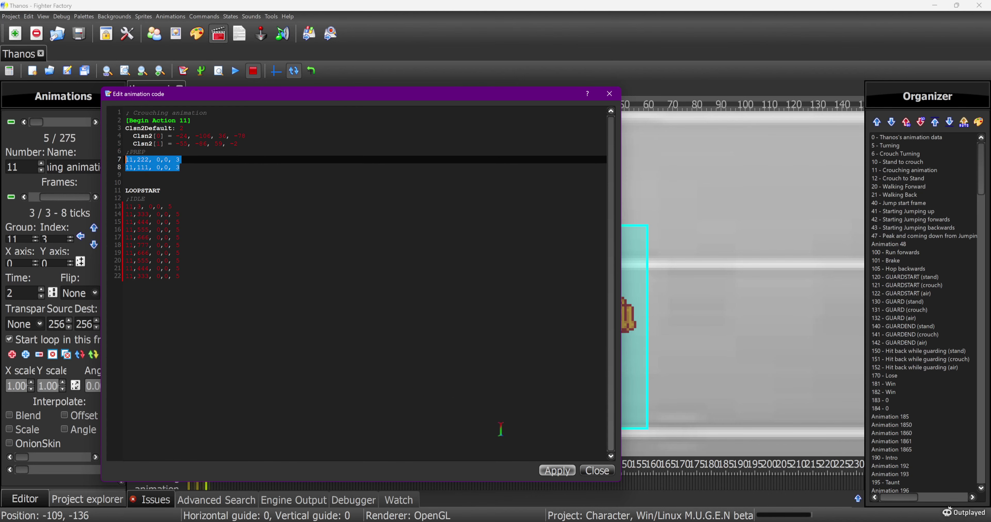
Step: Apply the animation code, close the code editor, and play crouching animation 11 from its first frame
{"action": "left_click", "coordinate": [557, 471]}
{"action": "left_click", "coordinate": [596, 470]}
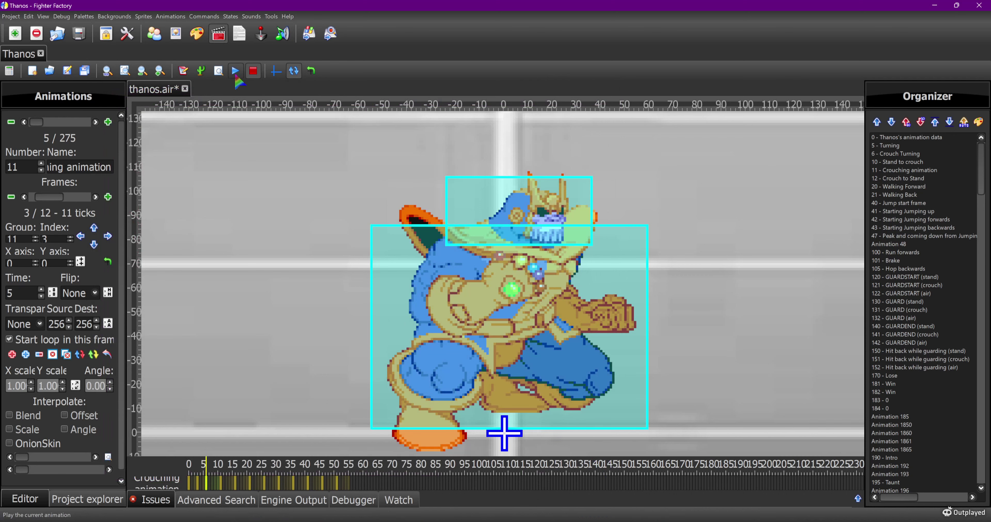
{"action": "left_click", "coordinate": [237, 75]}
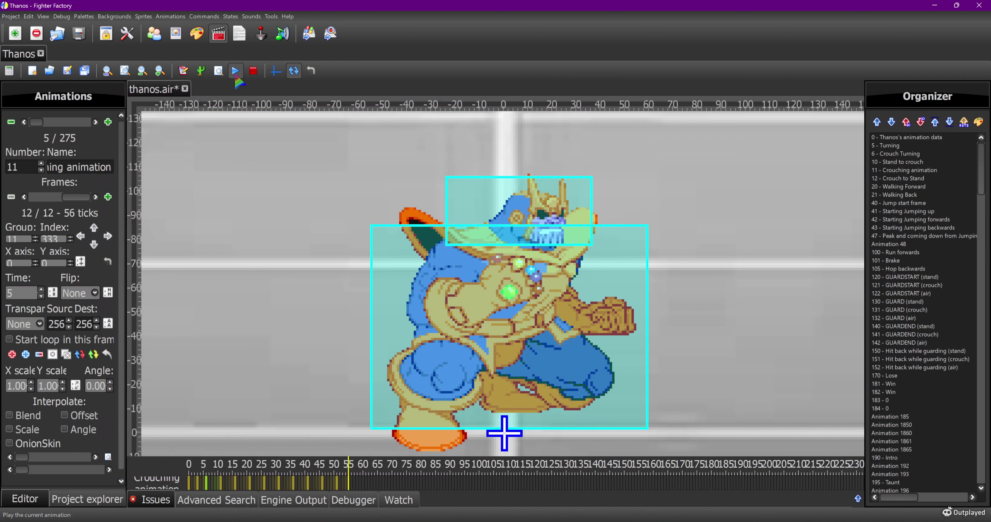
{"action": "left_click", "coordinate": [251, 72]}
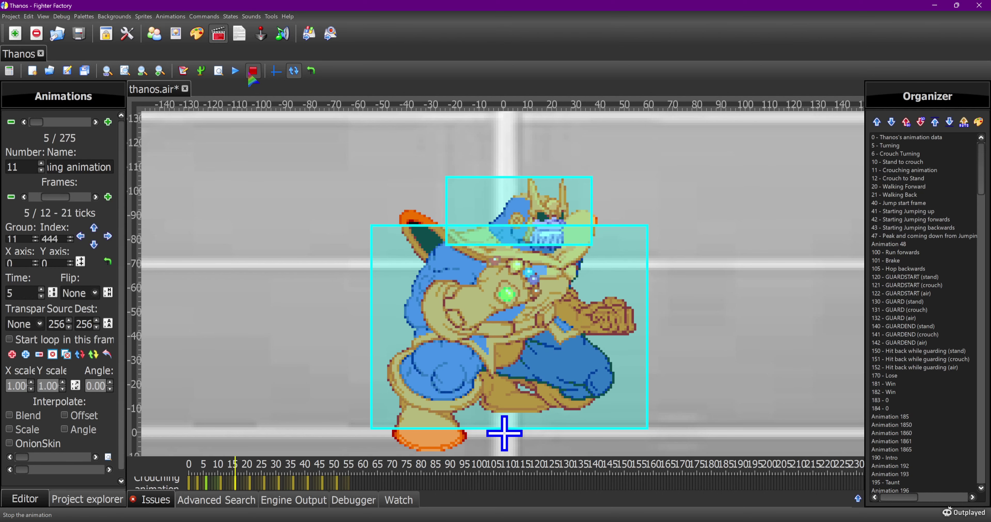
{"action": "left_click_drag", "start_coordinate": [54, 198], "coordinate": [37, 199]}
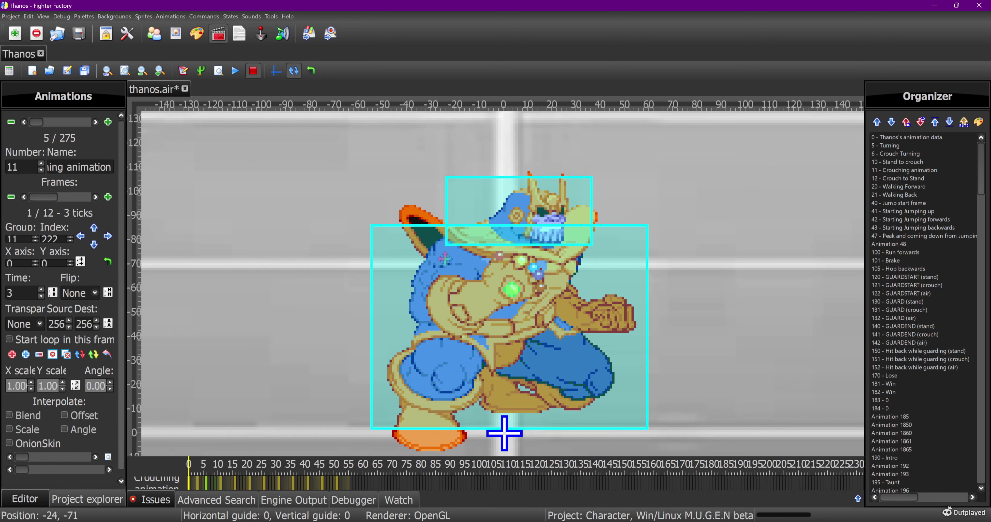
{"action": "left_click", "coordinate": [231, 73]}
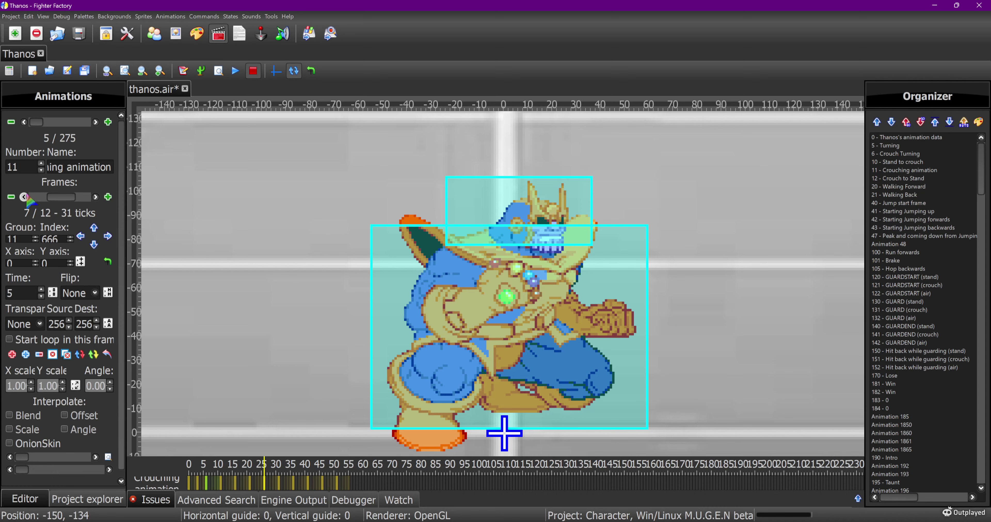
Step: Open sprite 11,666 for image editing, copy the small collar area beside the chin, and close image editing
{"action": "left_click", "coordinate": [176, 33]}
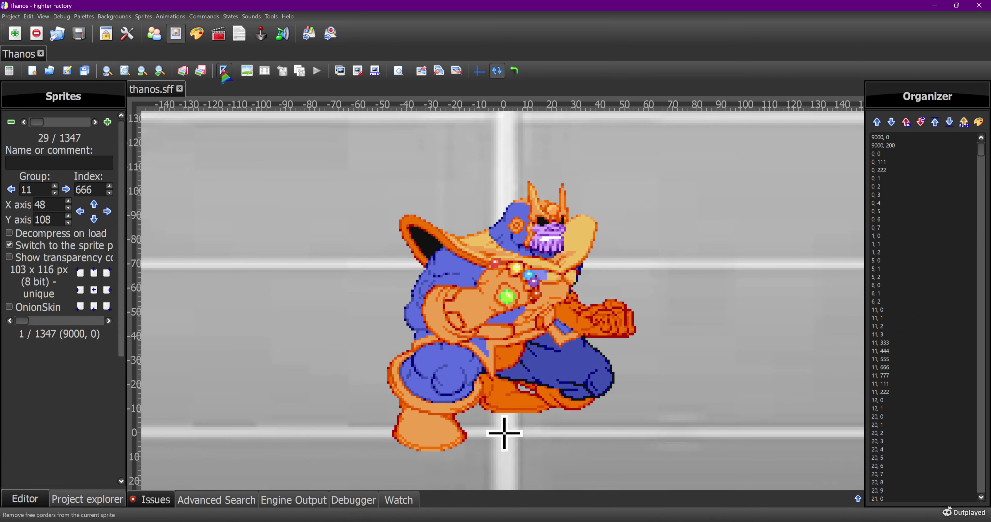
{"action": "left_click", "coordinate": [247, 71]}
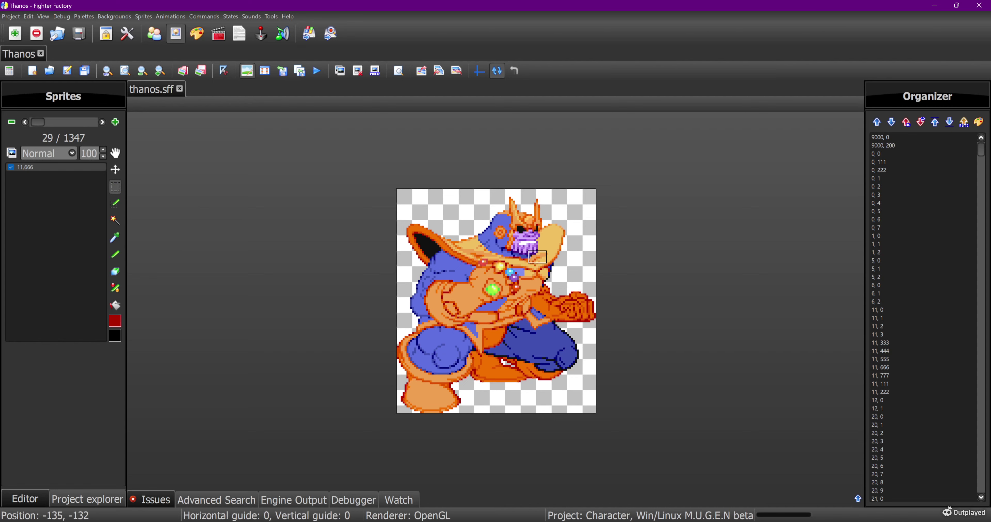
{"action": "left_click_drag", "start_coordinate": [551, 266], "coordinate": [551, 266]}
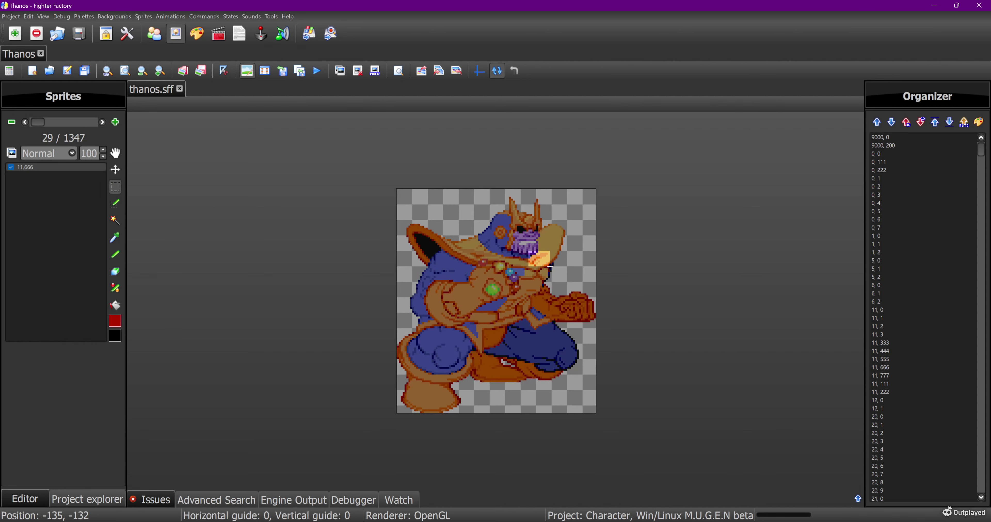
{"action": "left_click", "coordinate": [247, 71]}
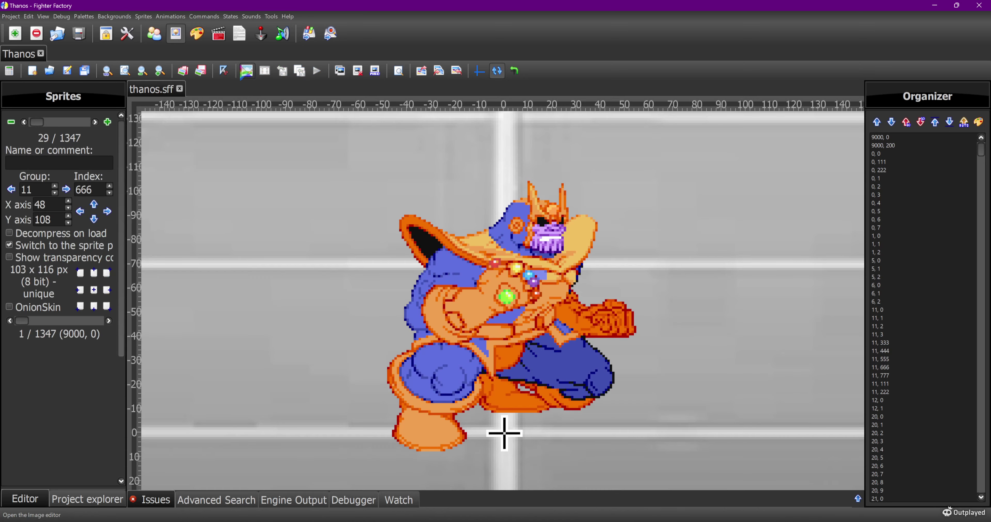
Step: Open sprite 11,777 from the animation's next frame for image editing and paste the copied collar area as a new layer
{"action": "left_click", "coordinate": [218, 33]}
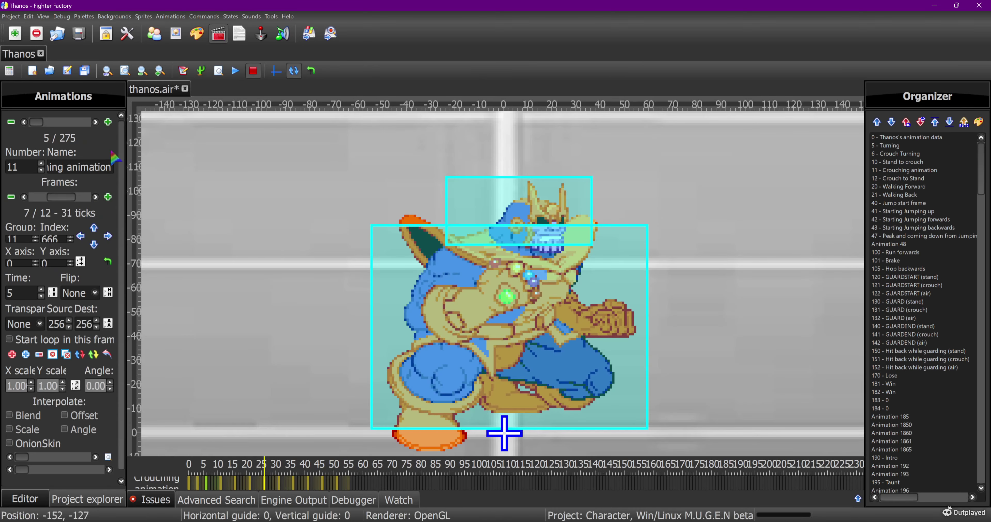
{"action": "left_click", "coordinate": [95, 197]}
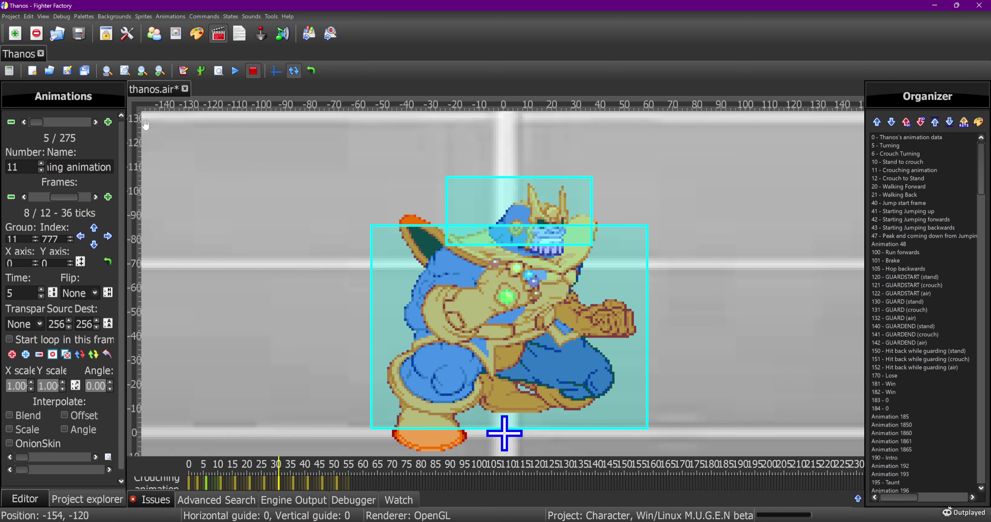
{"action": "left_click", "coordinate": [183, 41]}
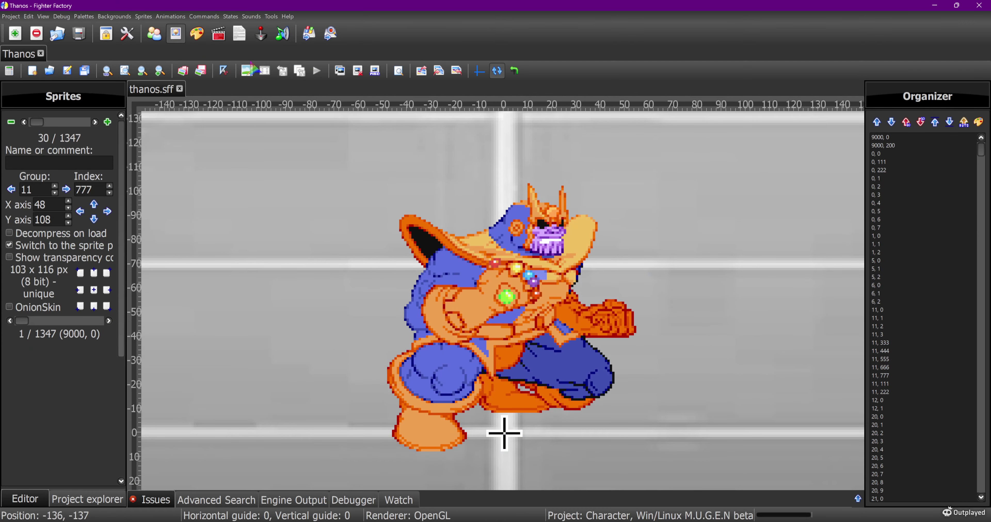
{"action": "left_click", "coordinate": [247, 70]}
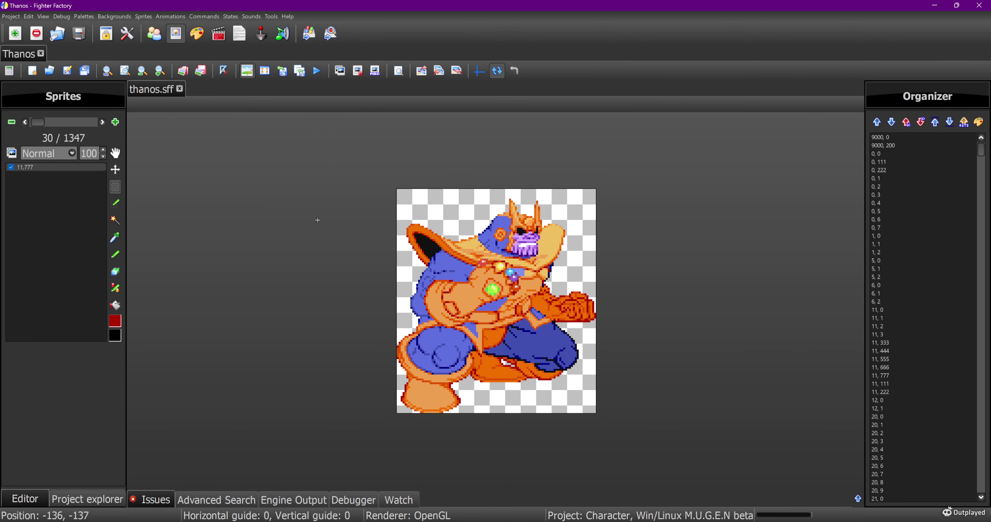
{"action": "key", "text": "ctrl+v"}
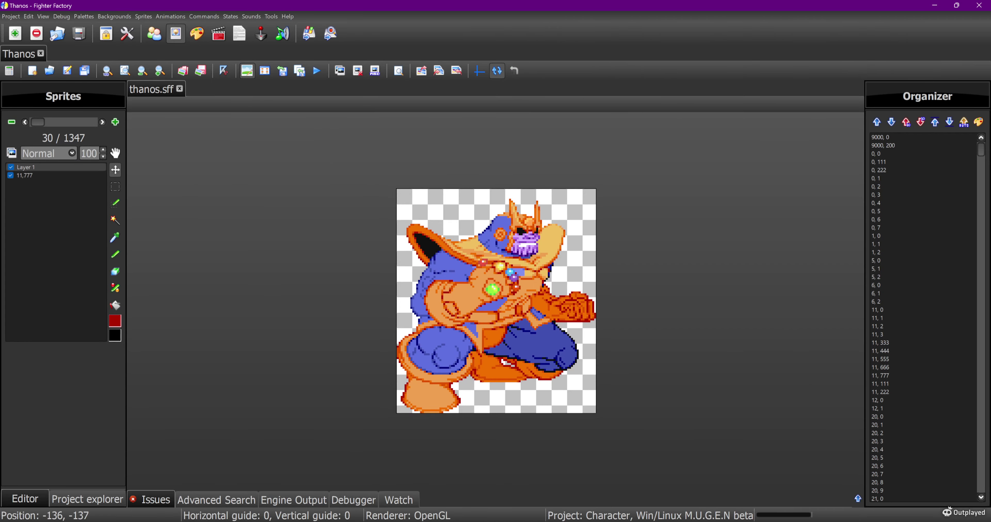
Step: Clean up the pasted collar layer of sprite 11,777 around the chin with the eraser and close image editing
{"action": "left_click", "coordinate": [115, 272]}
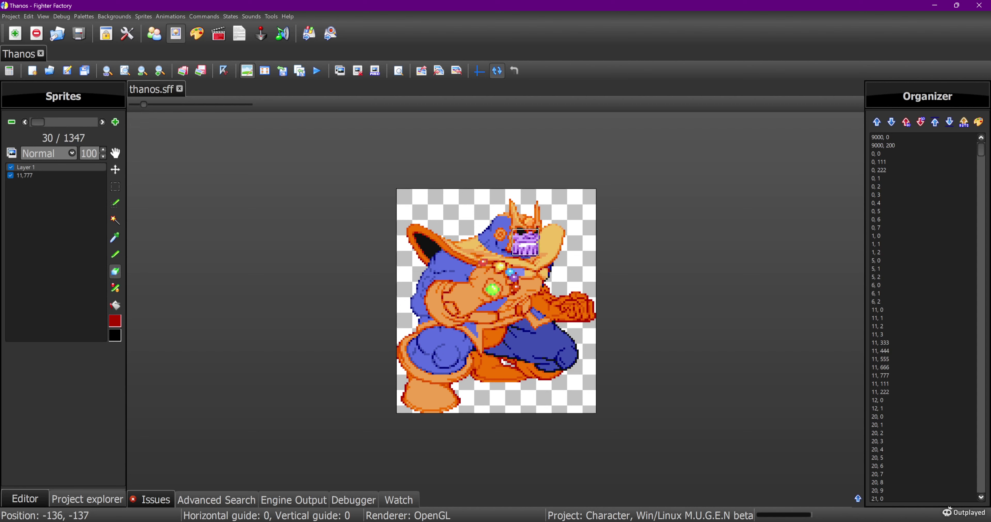
{"action": "key", "text": "Left"}
{"action": "key", "text": "Left"}
{"action": "key", "text": "Left"}
{"action": "key", "text": "Left"}
{"action": "key", "text": "Down"}
{"action": "key", "text": "Down"}
{"action": "key", "text": "Down"}
{"action": "key", "text": "Down"}
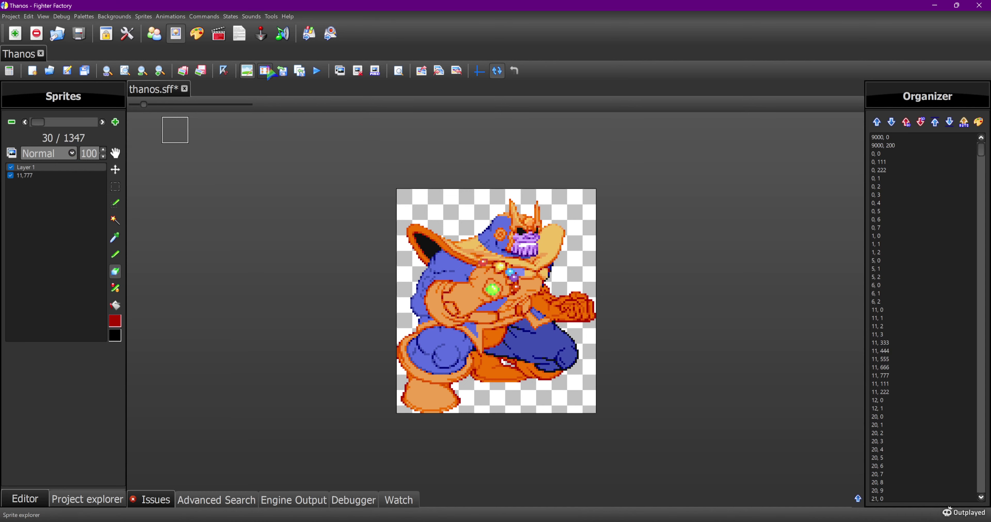
{"action": "left_click", "coordinate": [247, 71]}
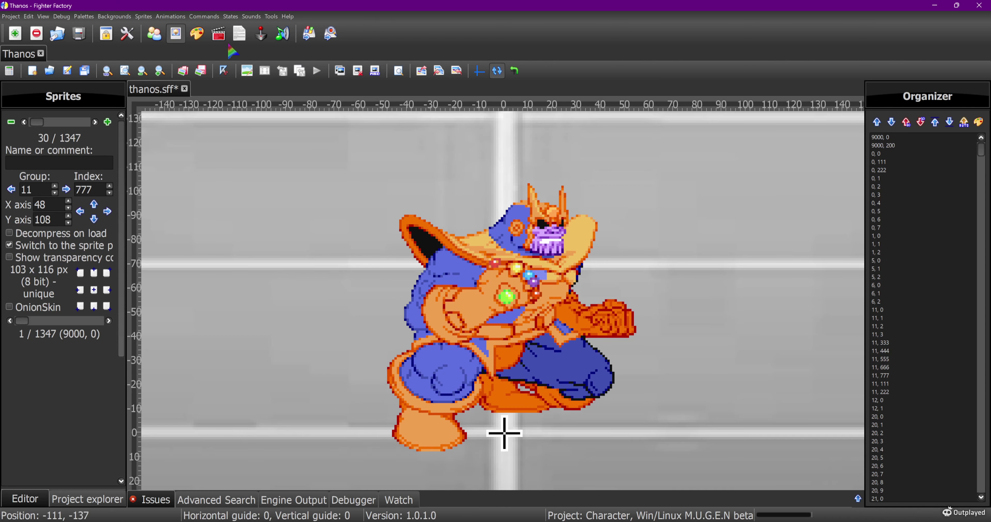
Step: Return to the animations and play crouching animation 11 to check its idle loop
{"action": "left_click", "coordinate": [219, 34]}
{"action": "left_click", "coordinate": [235, 71]}
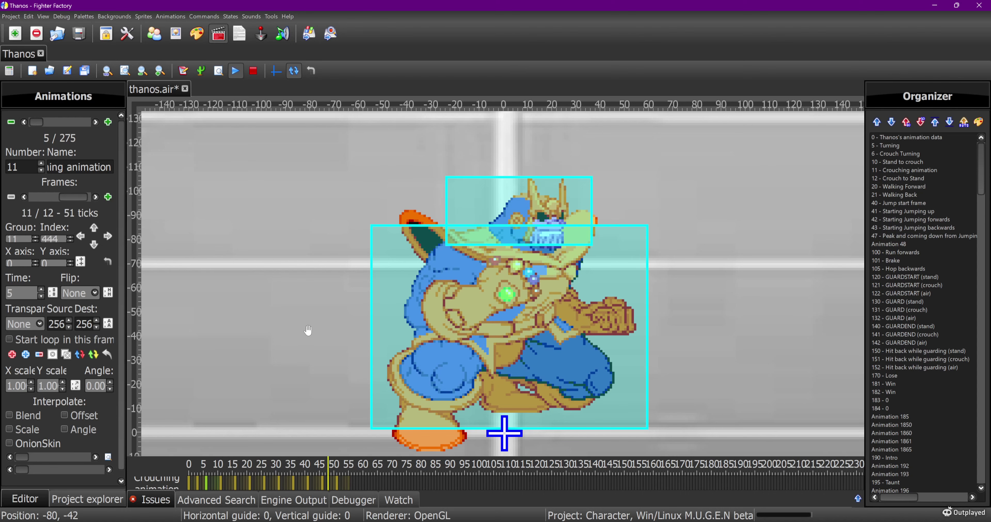
{"action": "scroll", "coordinate": [297, 330], "scroll_direction": "down", "scroll_amount": 1}
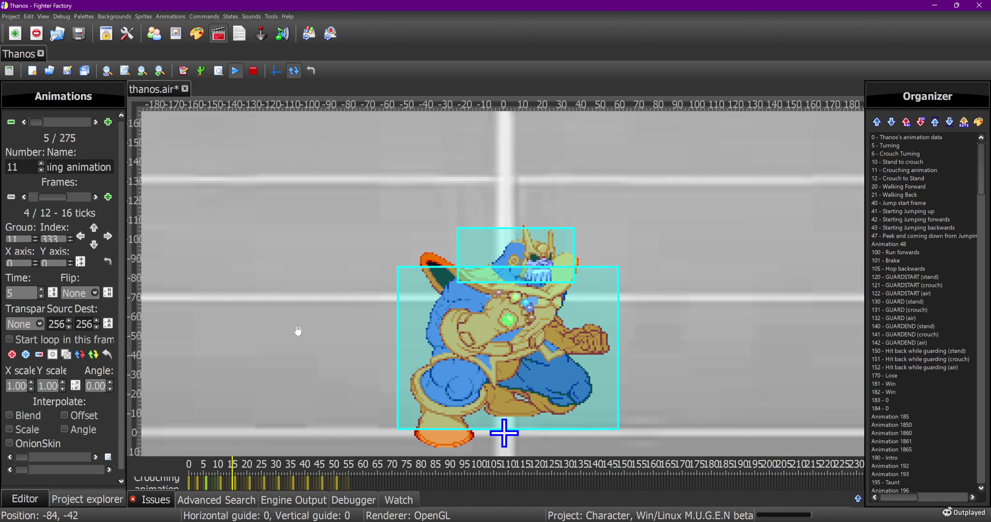